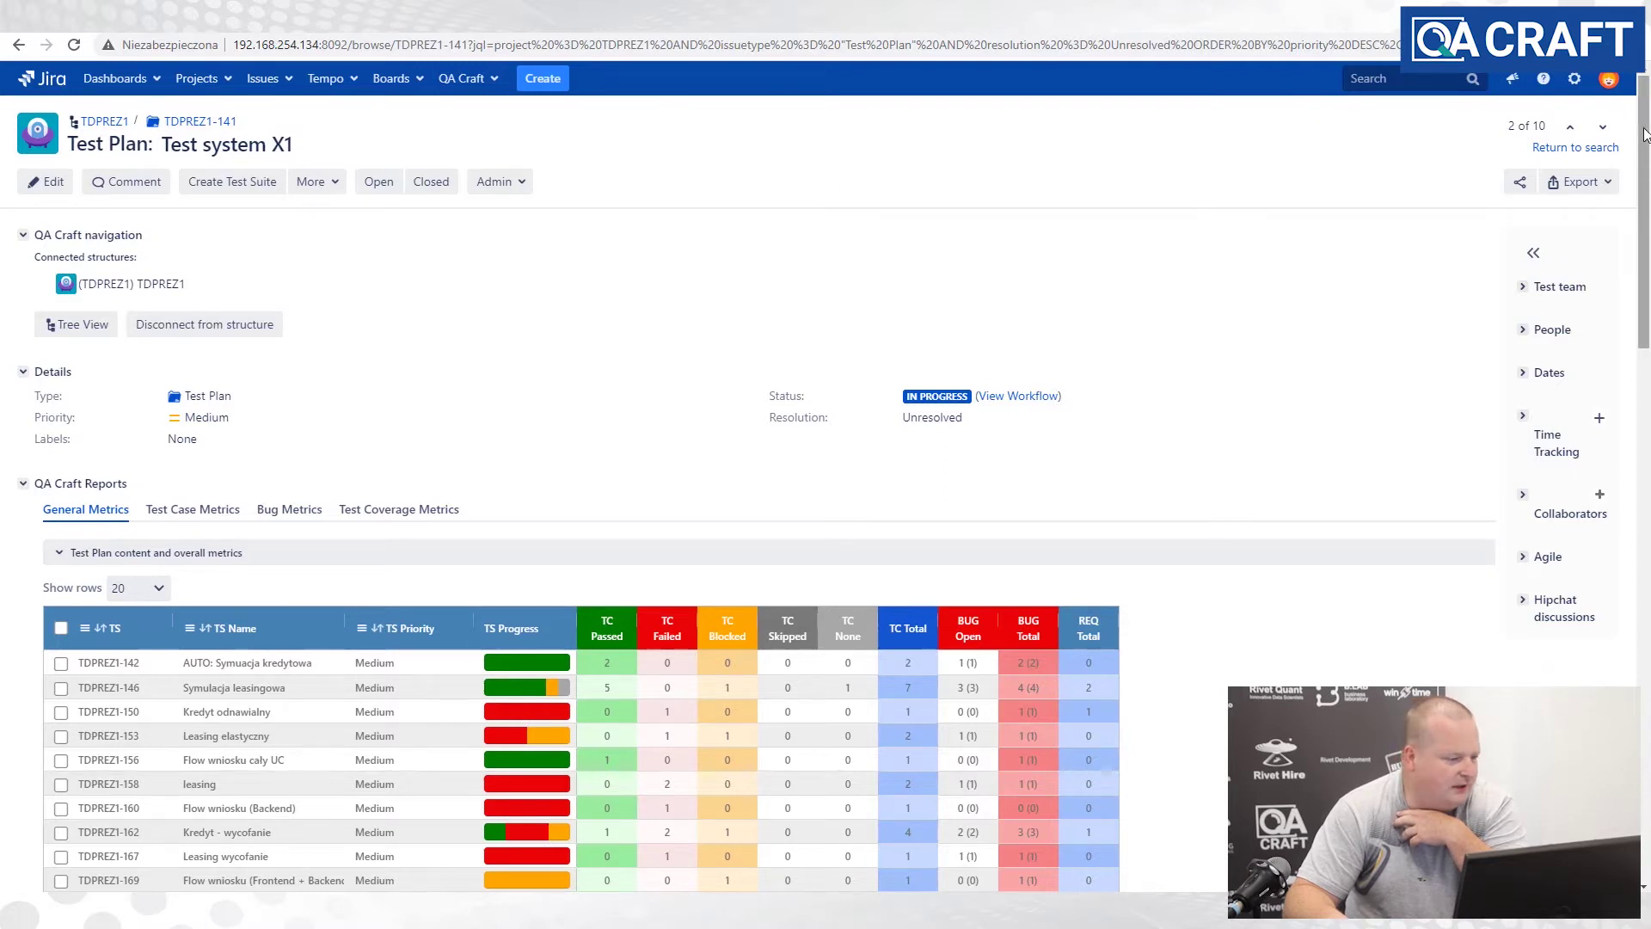
# - Examine the details of the newest automation test run, 1224, and read the logs of test case TDPREZ1-144
pyautogui.moveTo(1644, 133); pyautogui.dragTo(1647, 221)
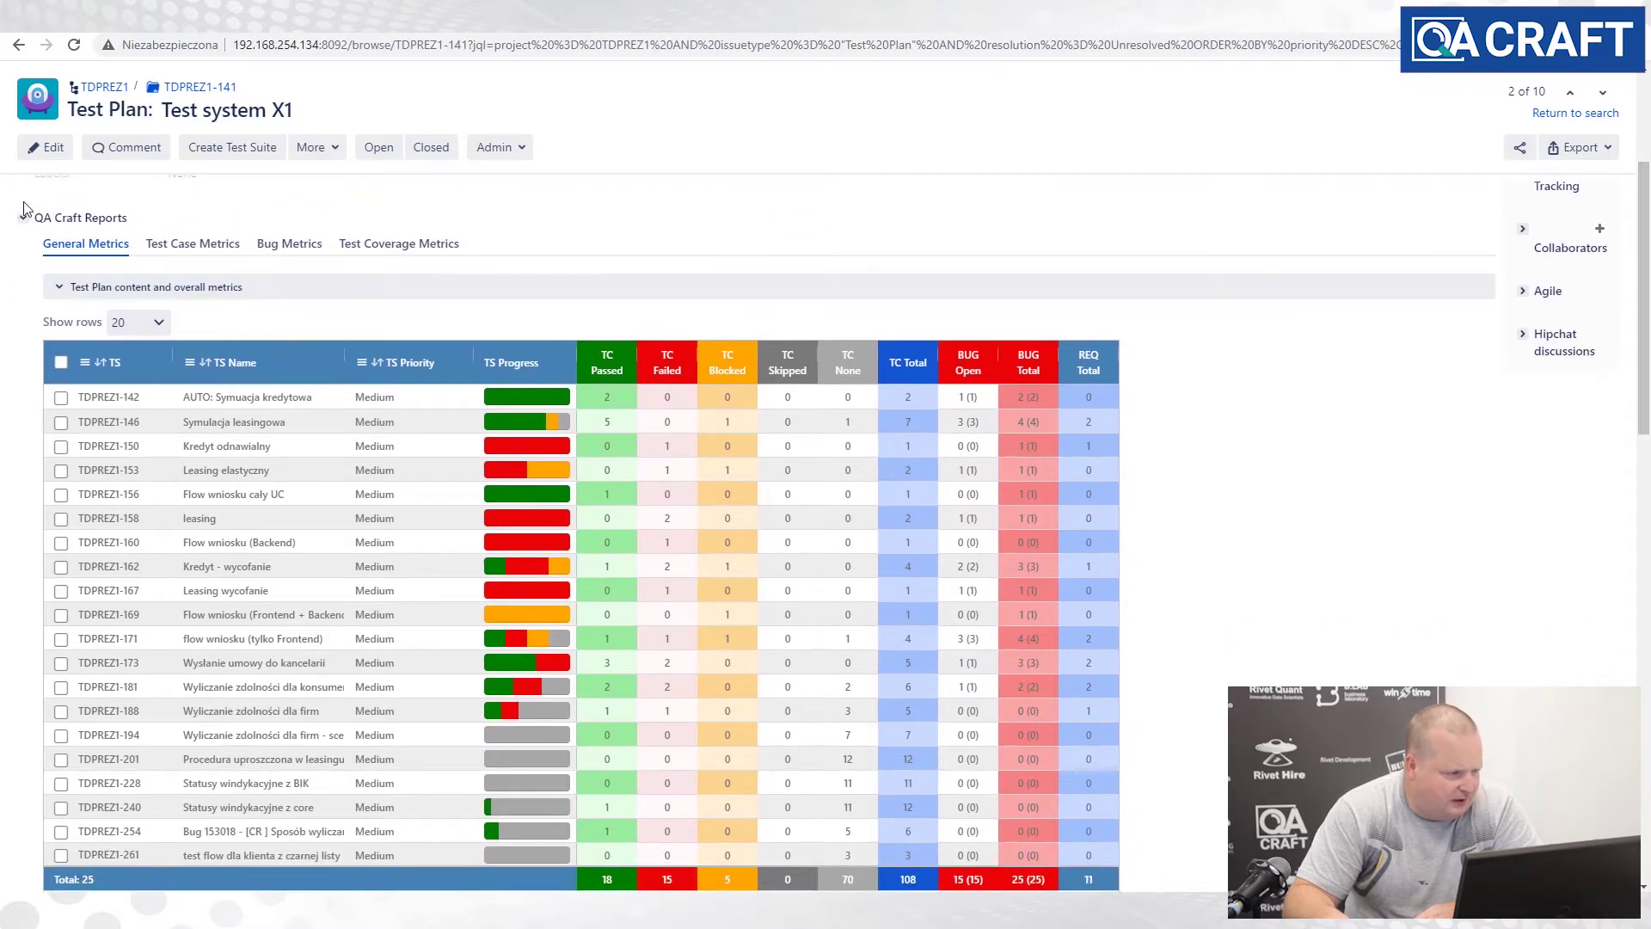
pyautogui.moveTo(1645, 258); pyautogui.dragTo(1648, 484)
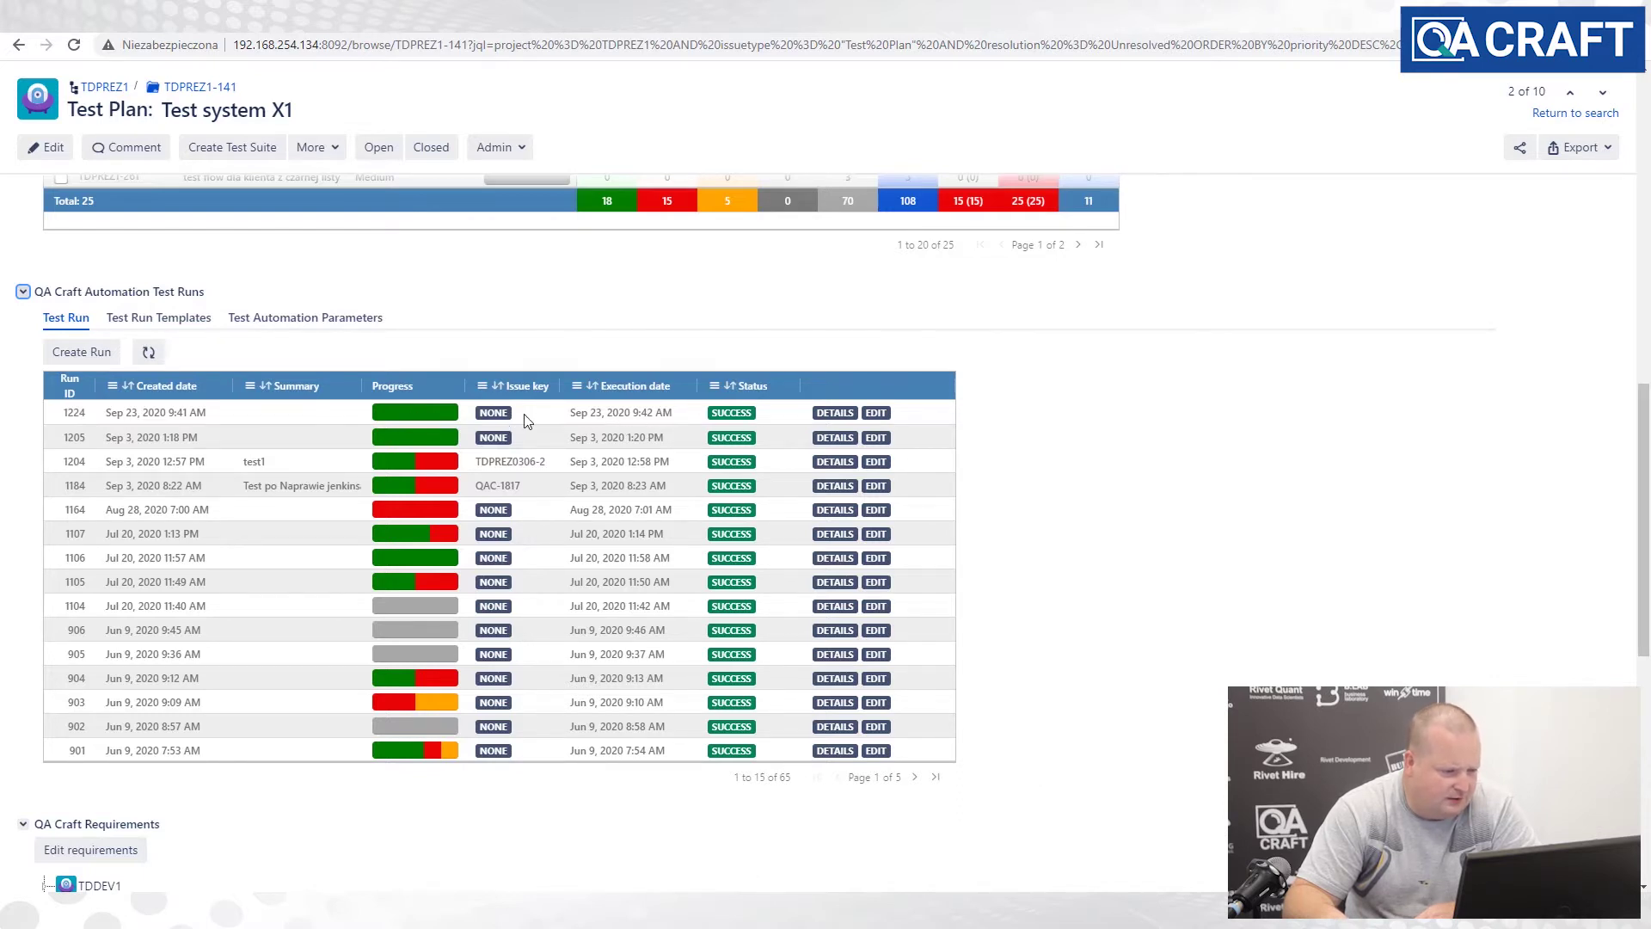
pyautogui.click(834, 416)
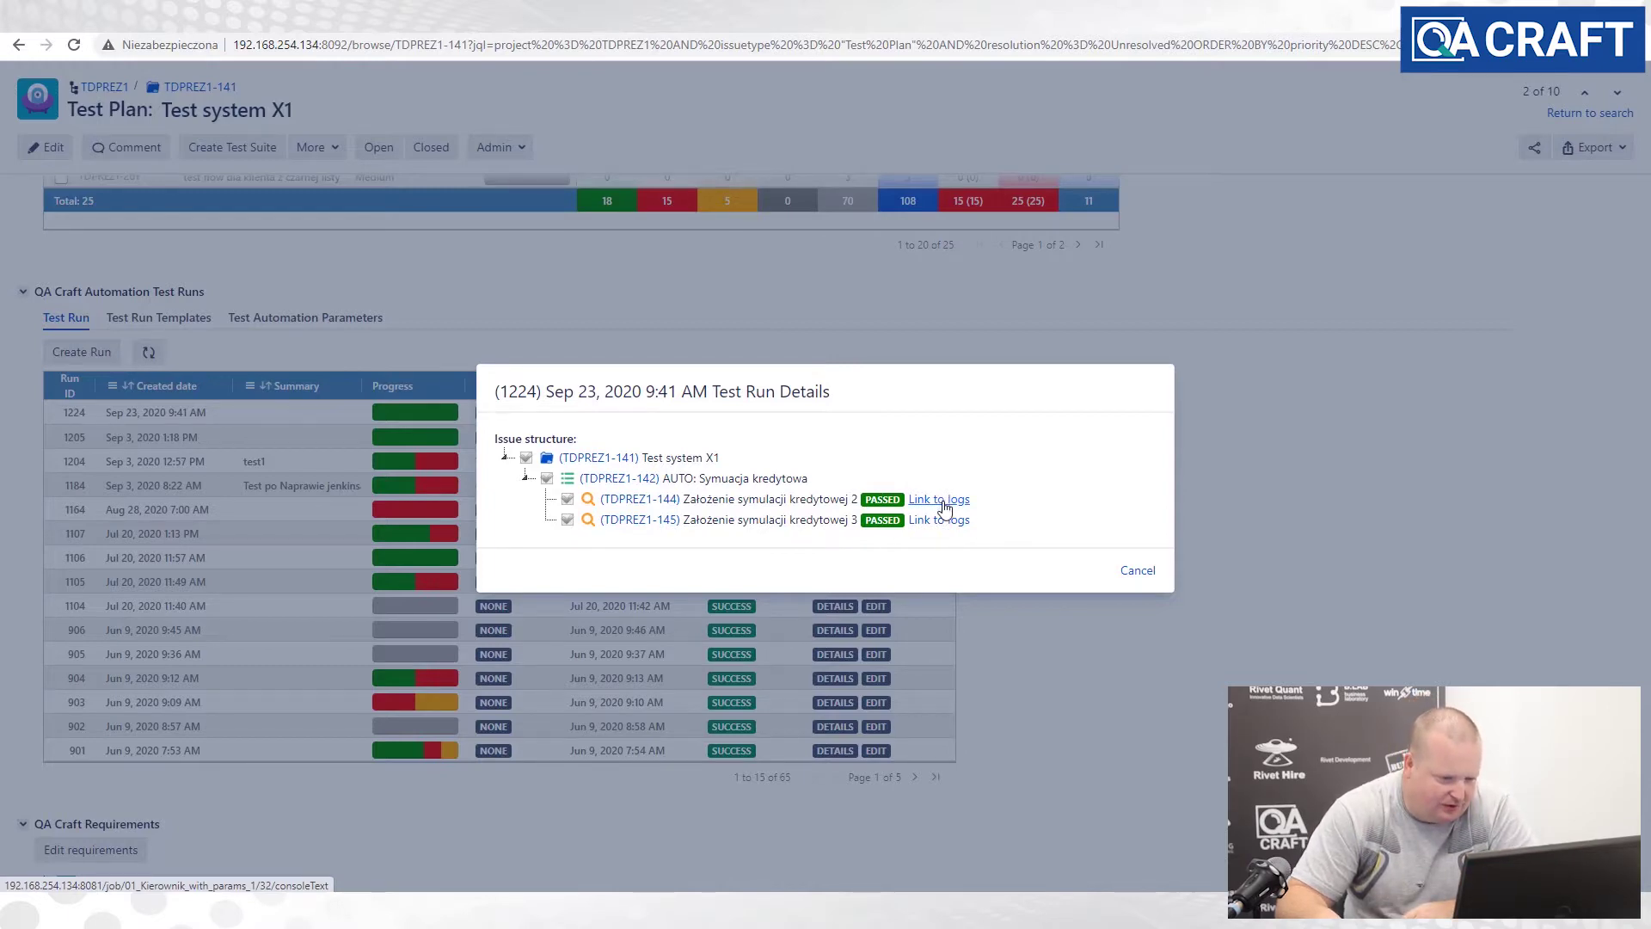
pyautogui.click(944, 508)
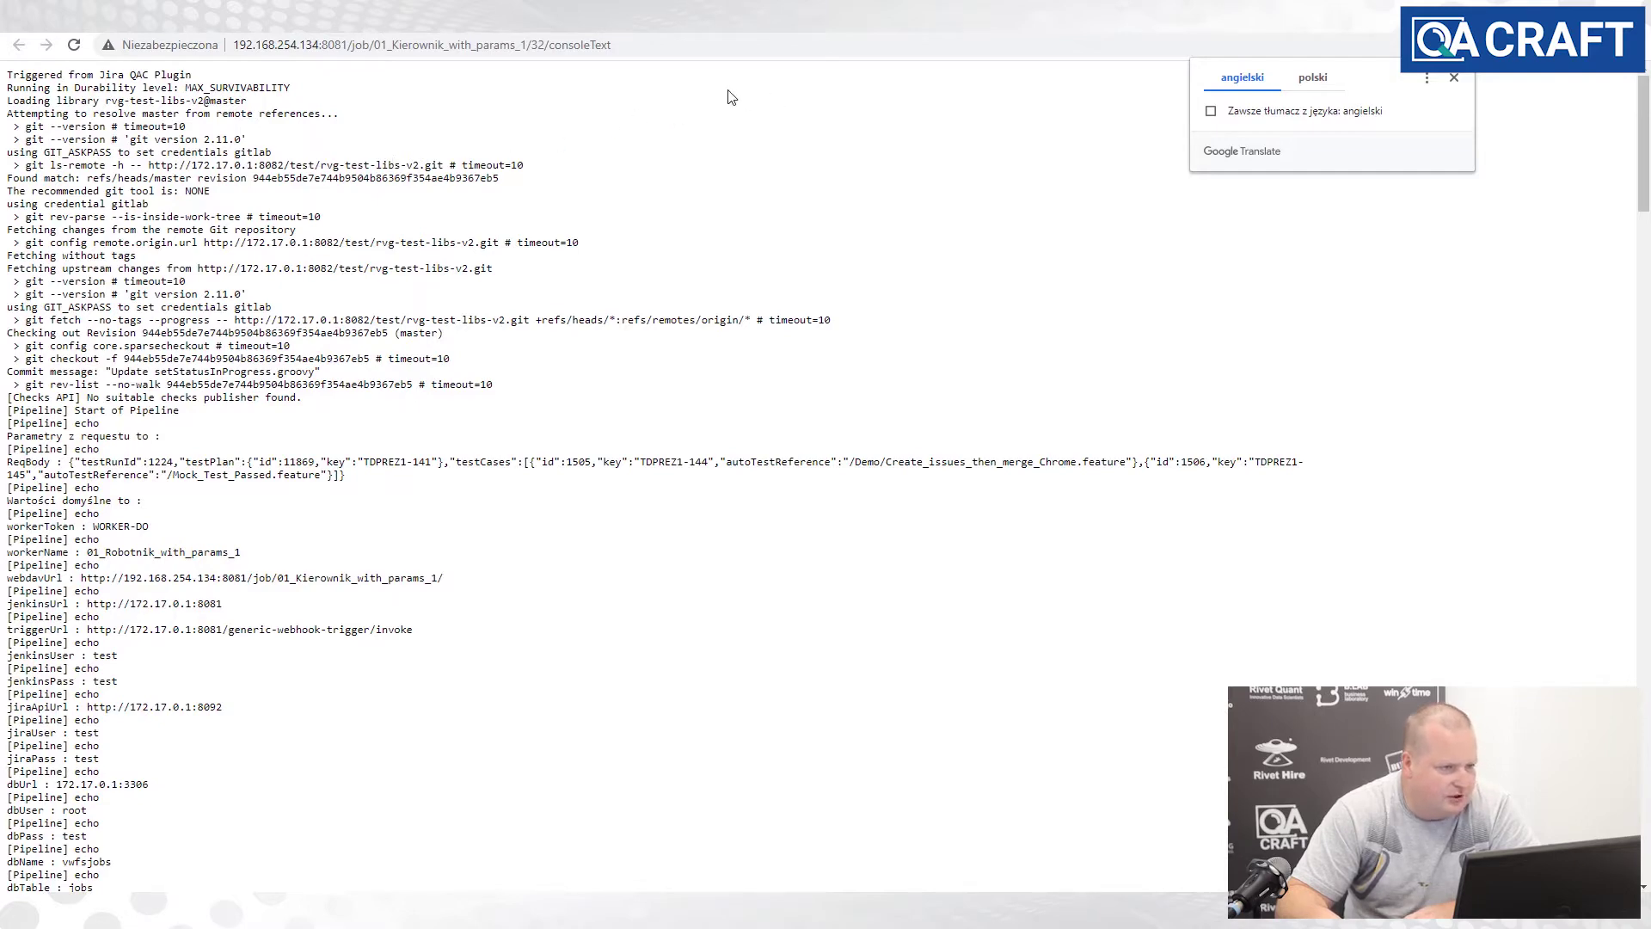
pyautogui.click(336, 19)
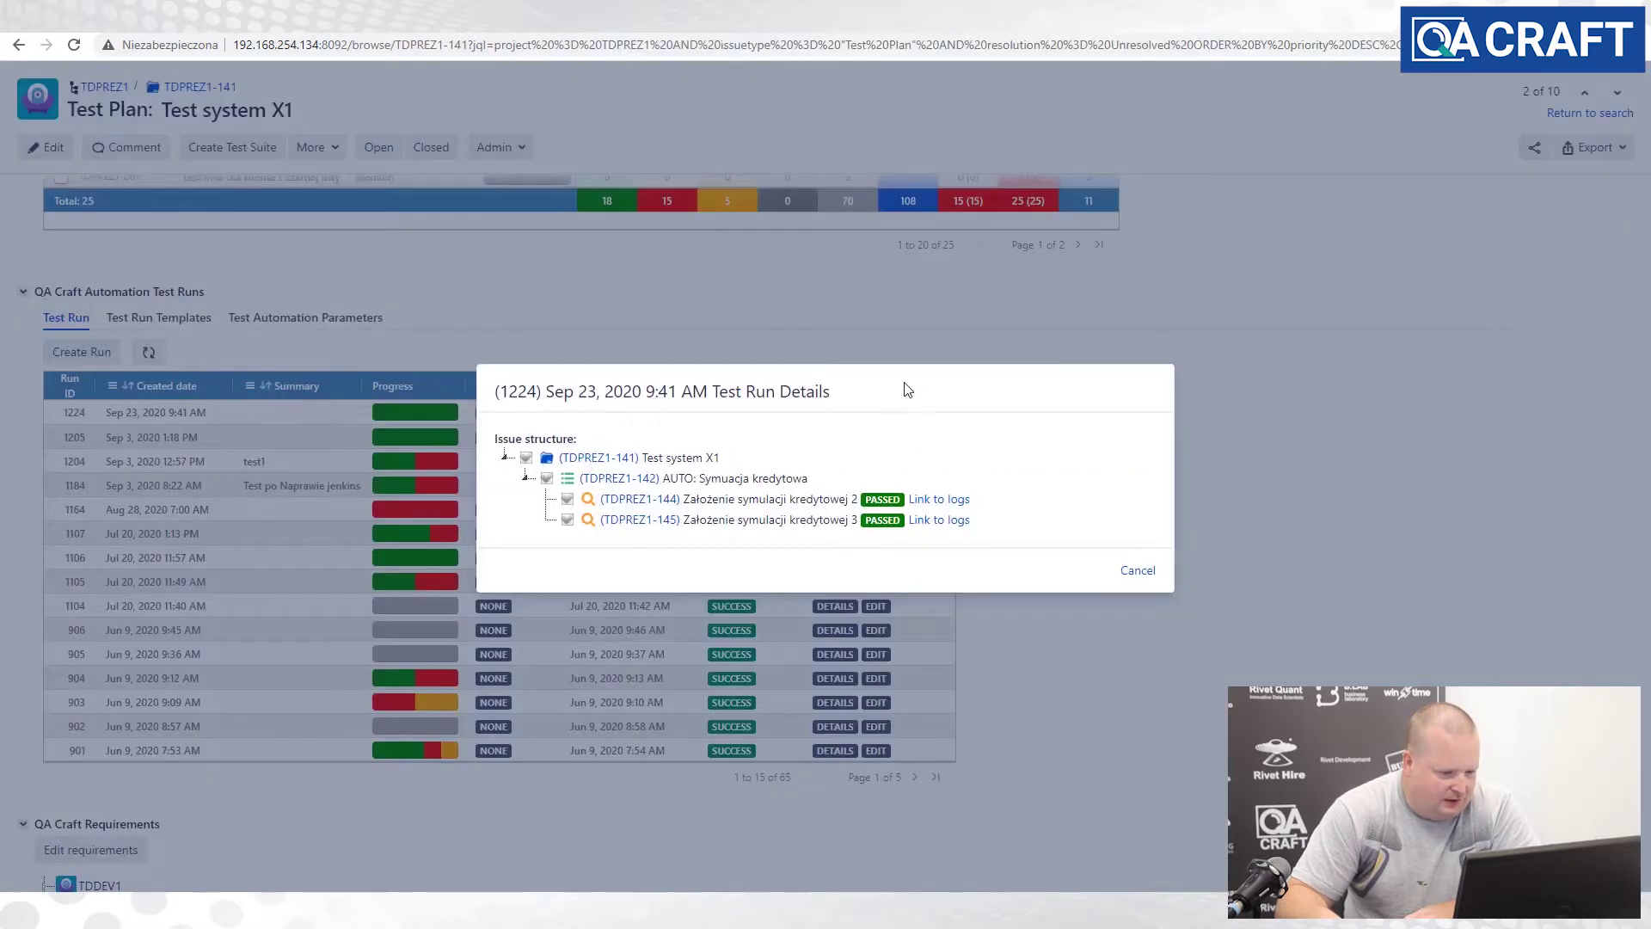
pyautogui.click(1137, 572)
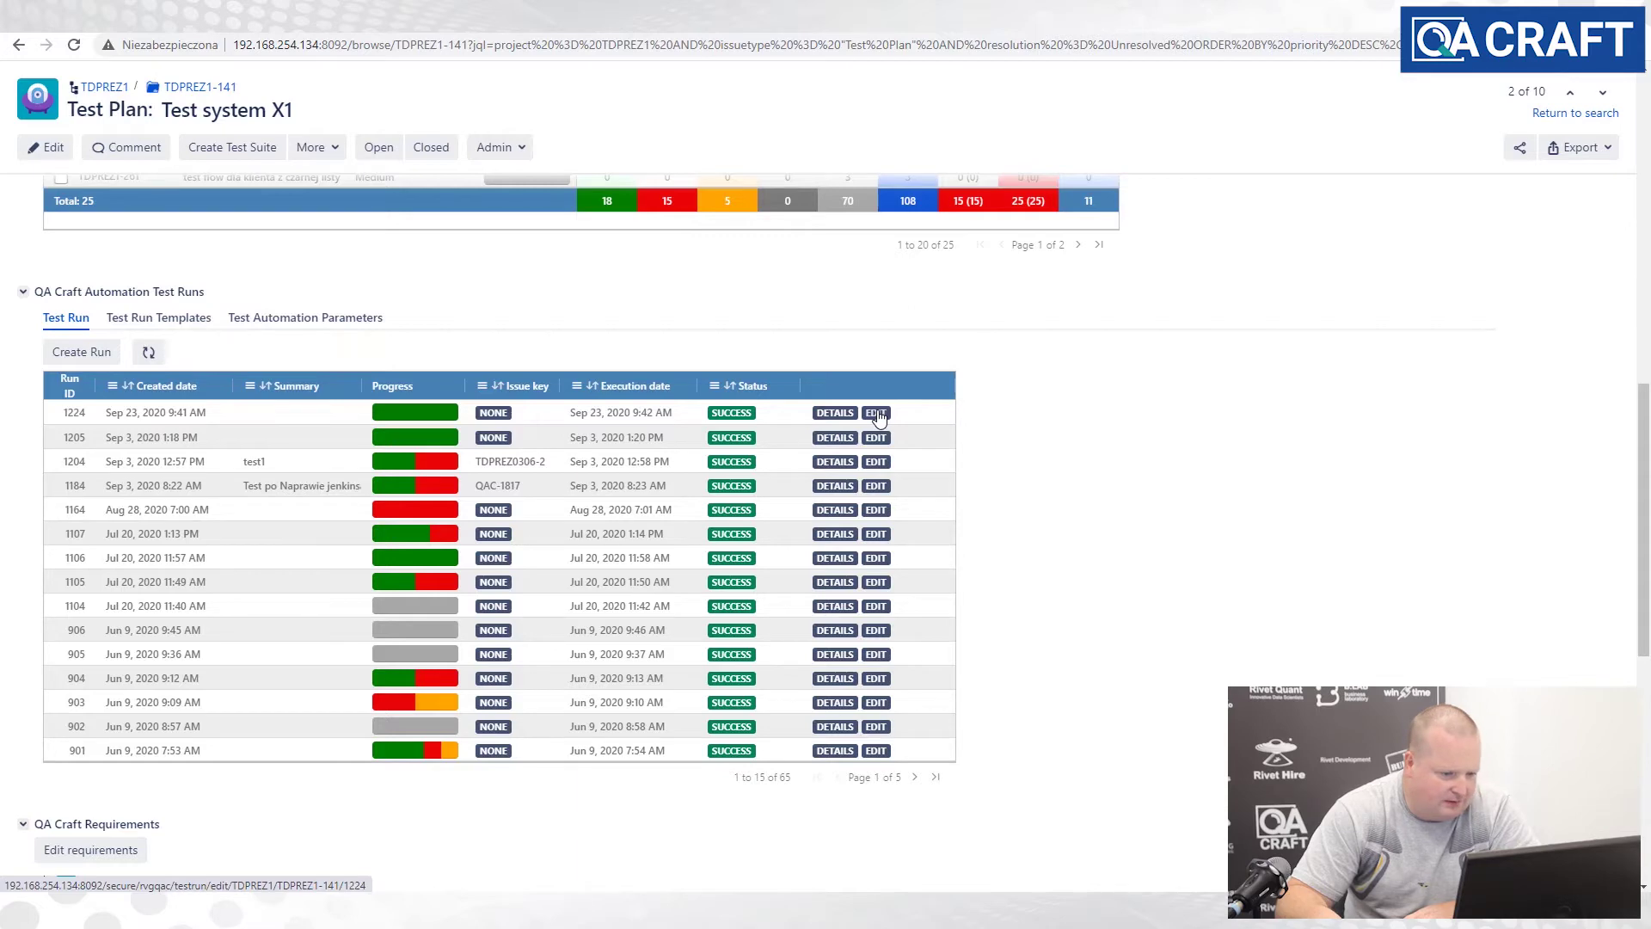
# - Review run 1224's details and the TDPREZ1-144 console log once more, and return to the run list
pyautogui.click(835, 413)
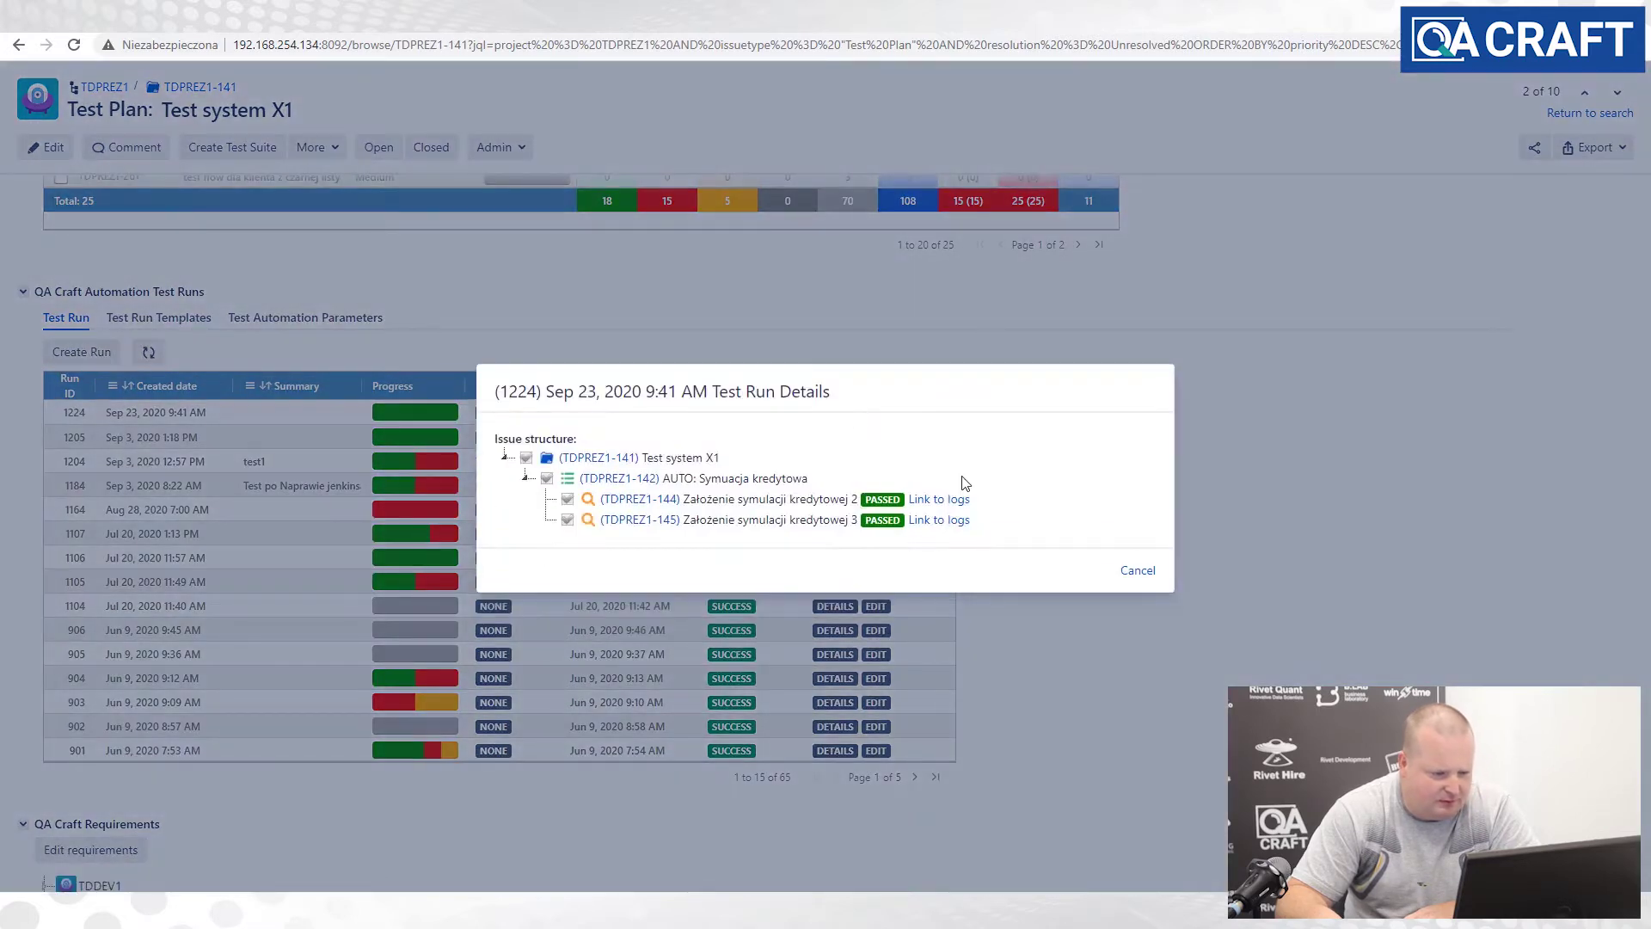
pyautogui.click(929, 500)
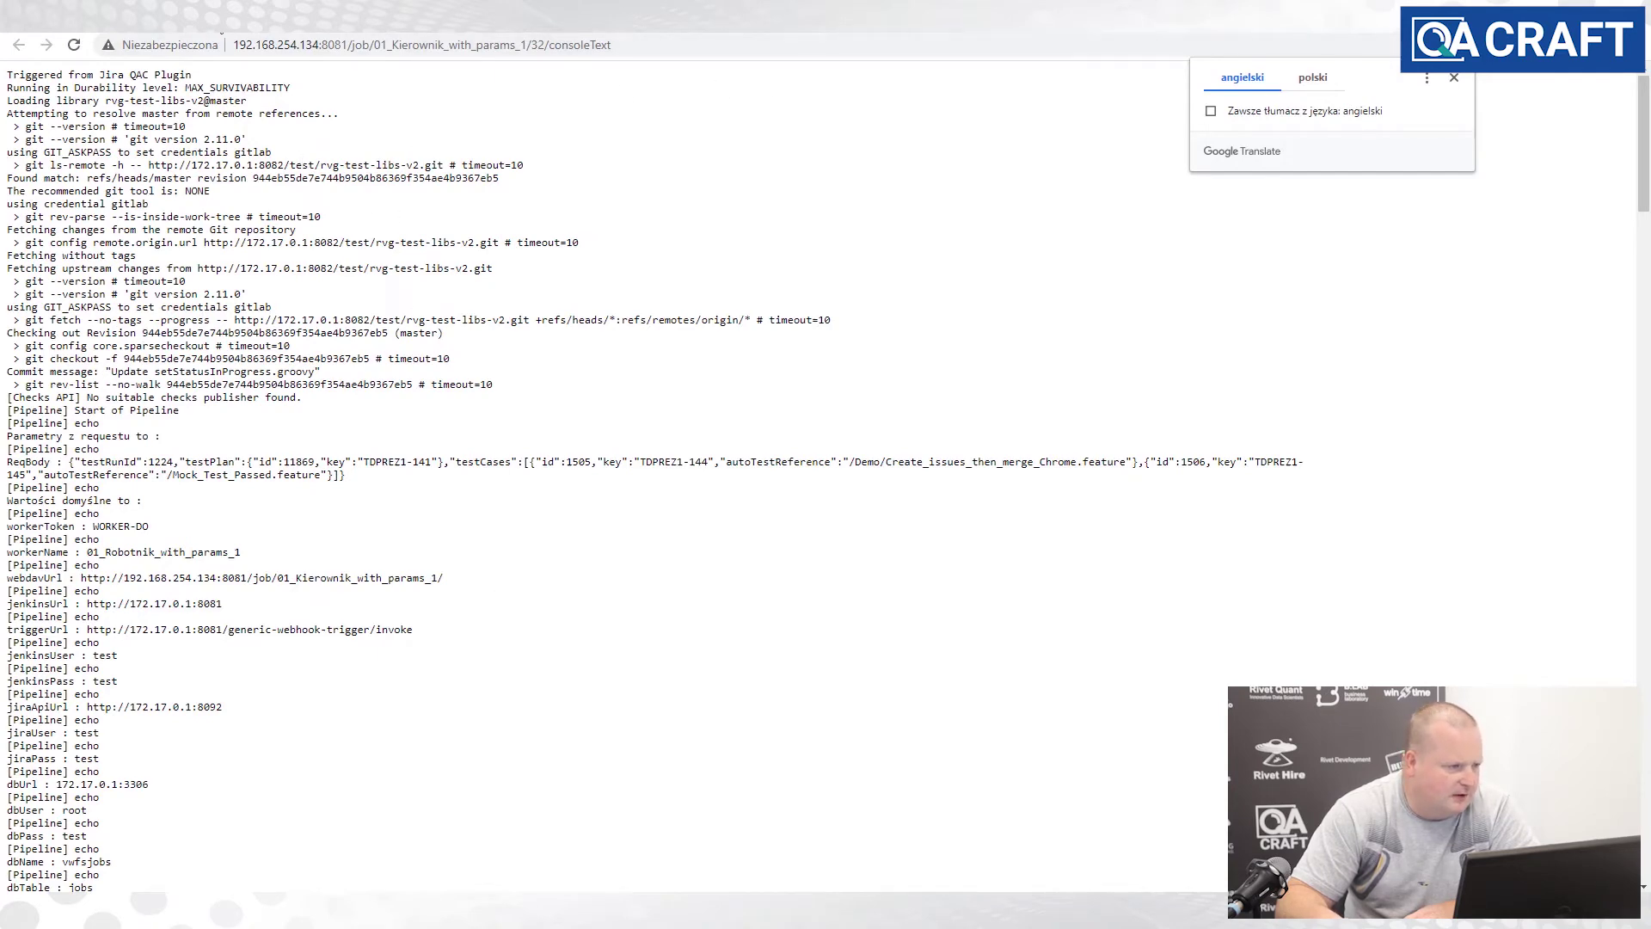
pyautogui.click(215, 19)
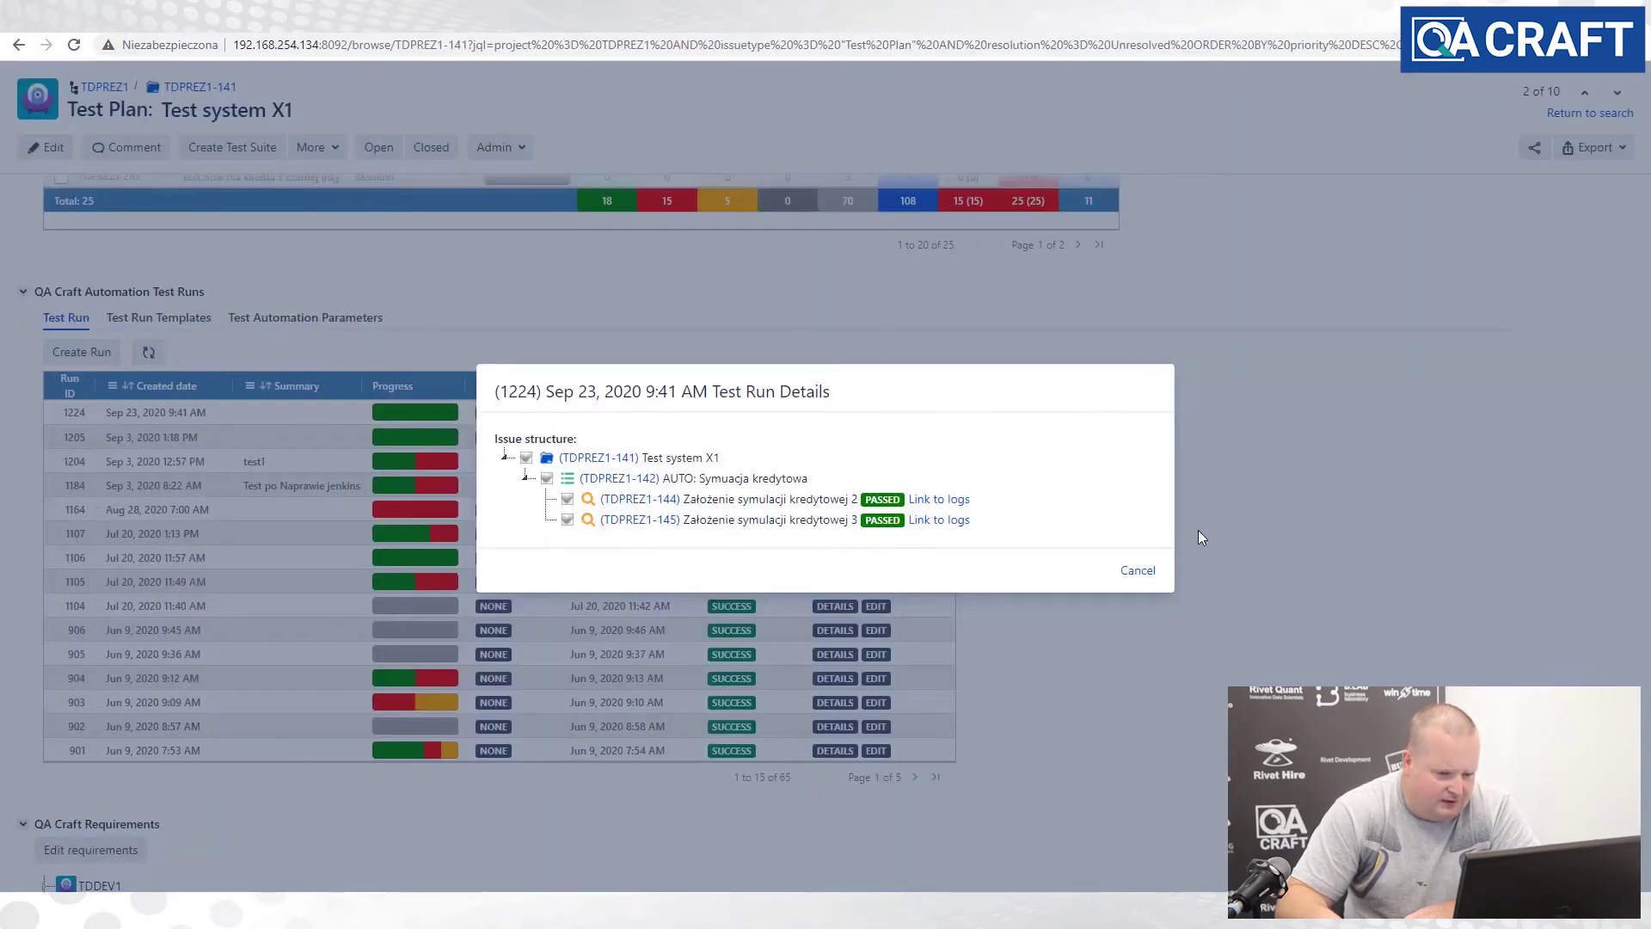
pyautogui.click(1138, 571)
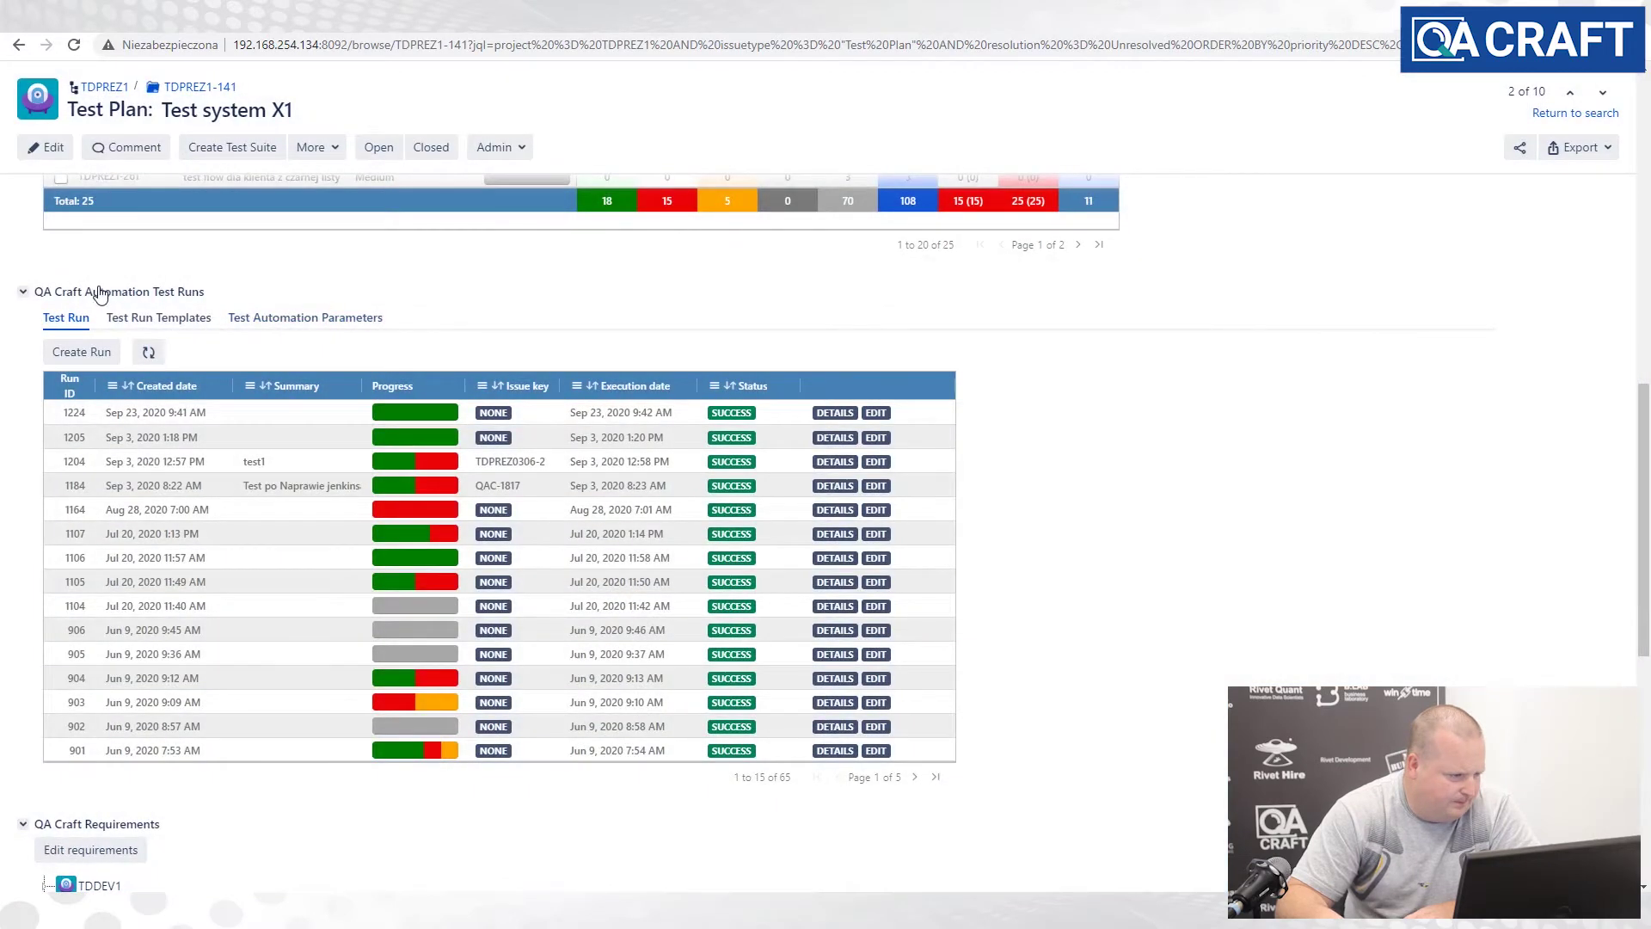
# - Review the test run templates and the Test Trigger Endpoint in the automation parameters, and return to the test runs
pyautogui.click(146, 318)
pyautogui.click(74, 320)
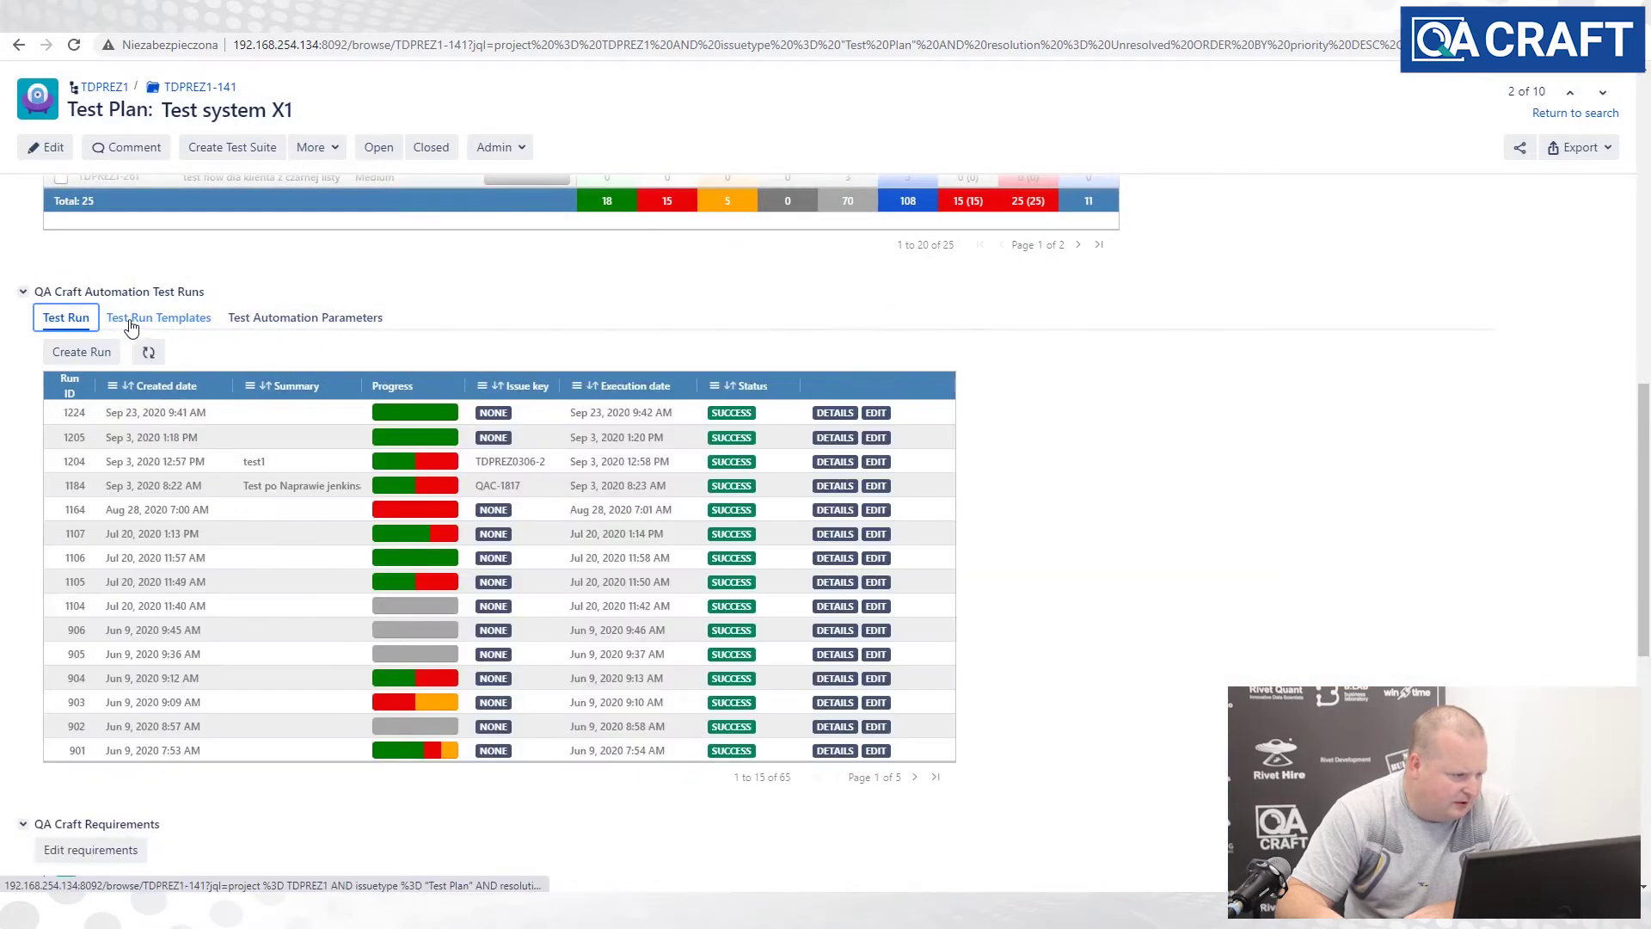
pyautogui.click(135, 321)
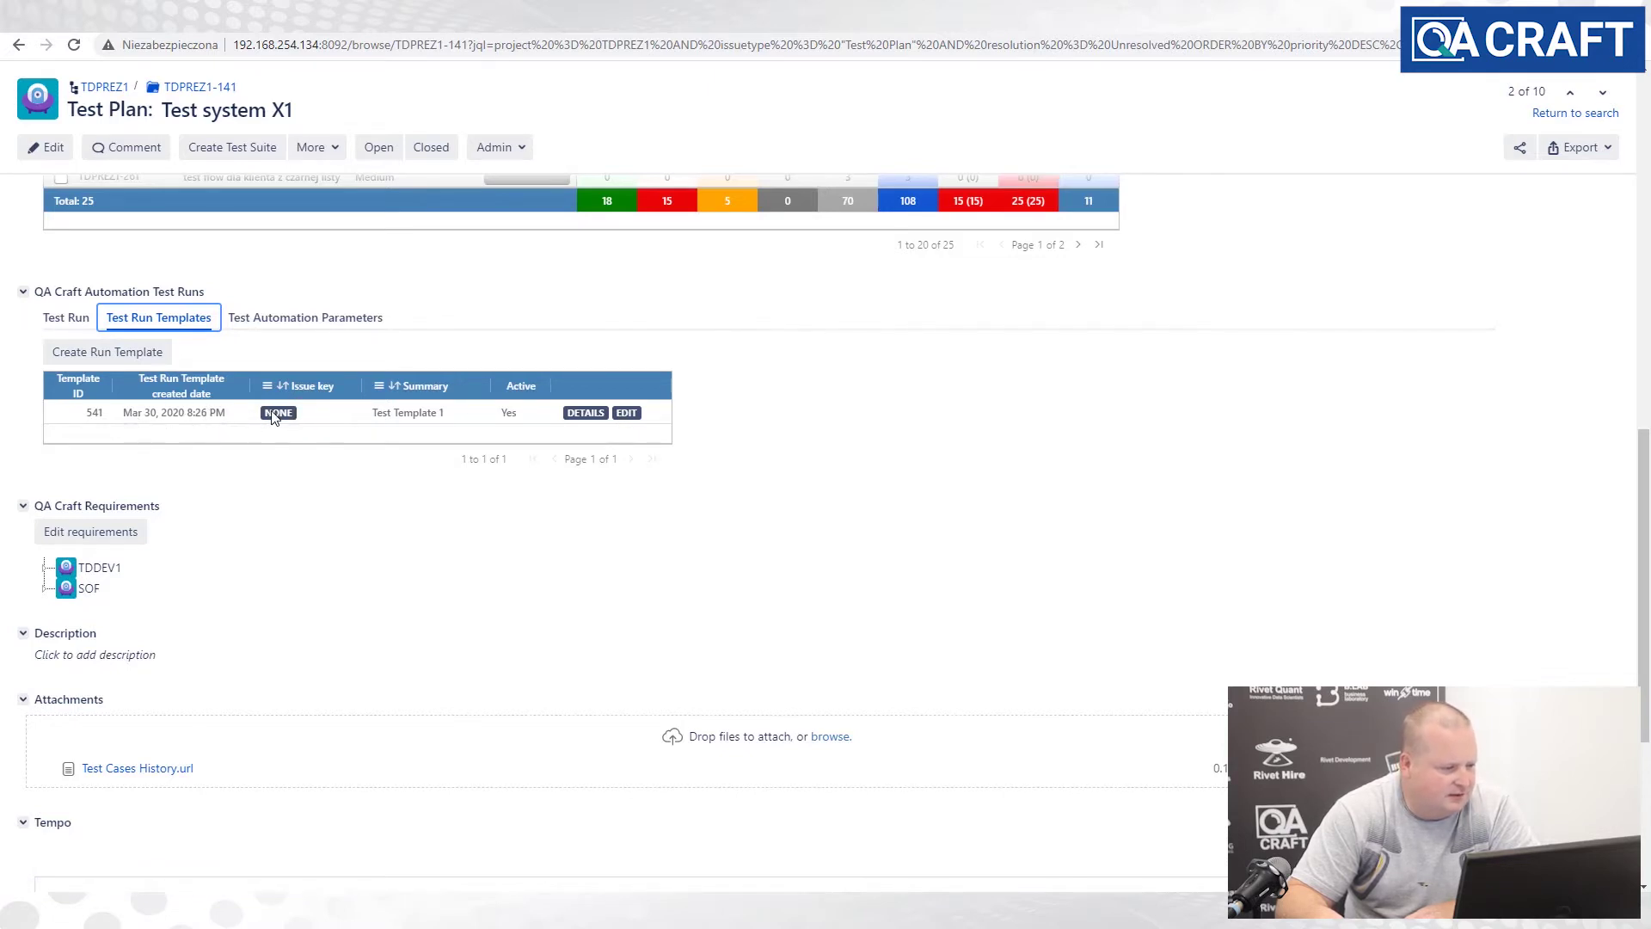
pyautogui.click(280, 321)
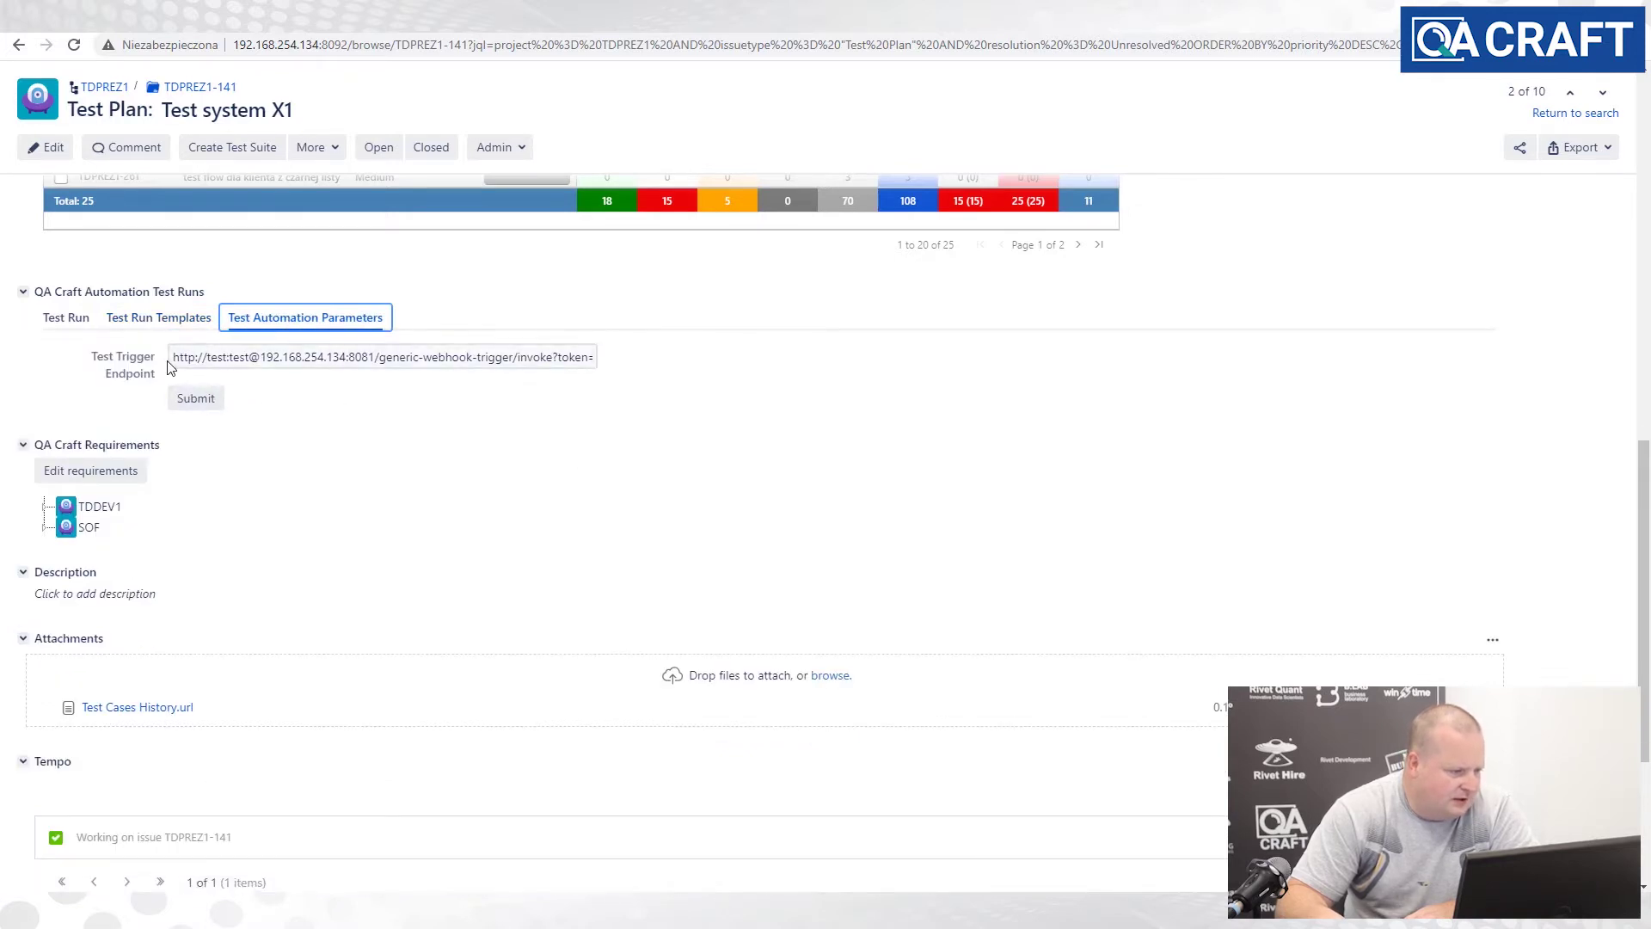
pyautogui.moveTo(173, 357); pyautogui.dragTo(637, 367)
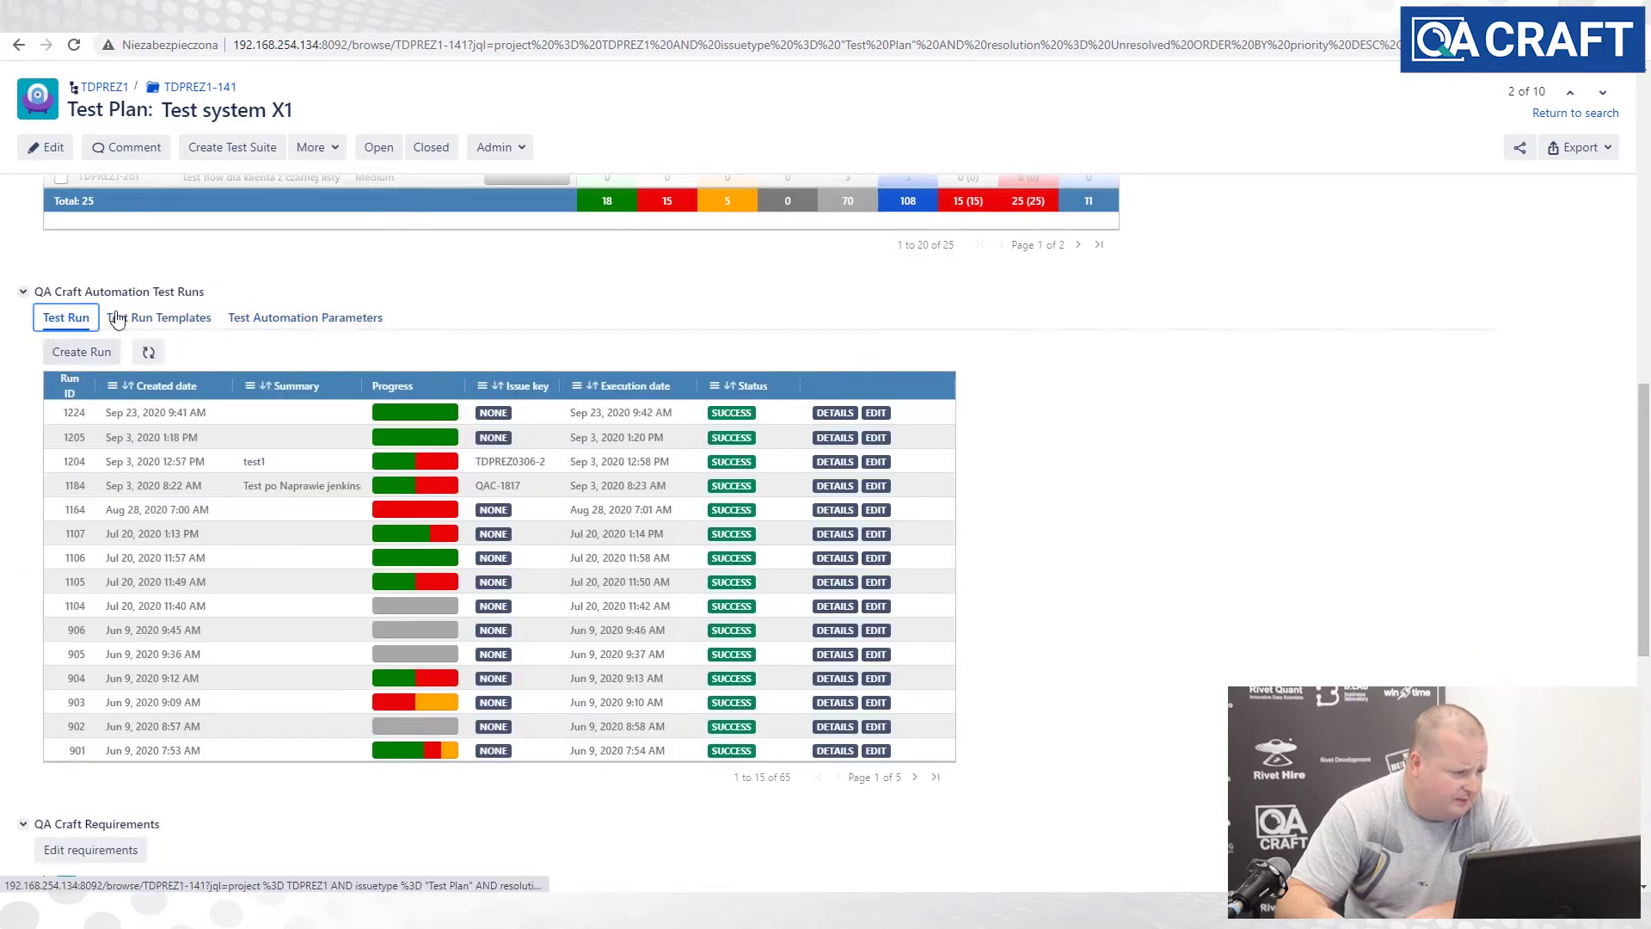
# - Start a new test run with the summary "dowolny komentarz", leaving the linked issue empty
pyautogui.click(86, 355)
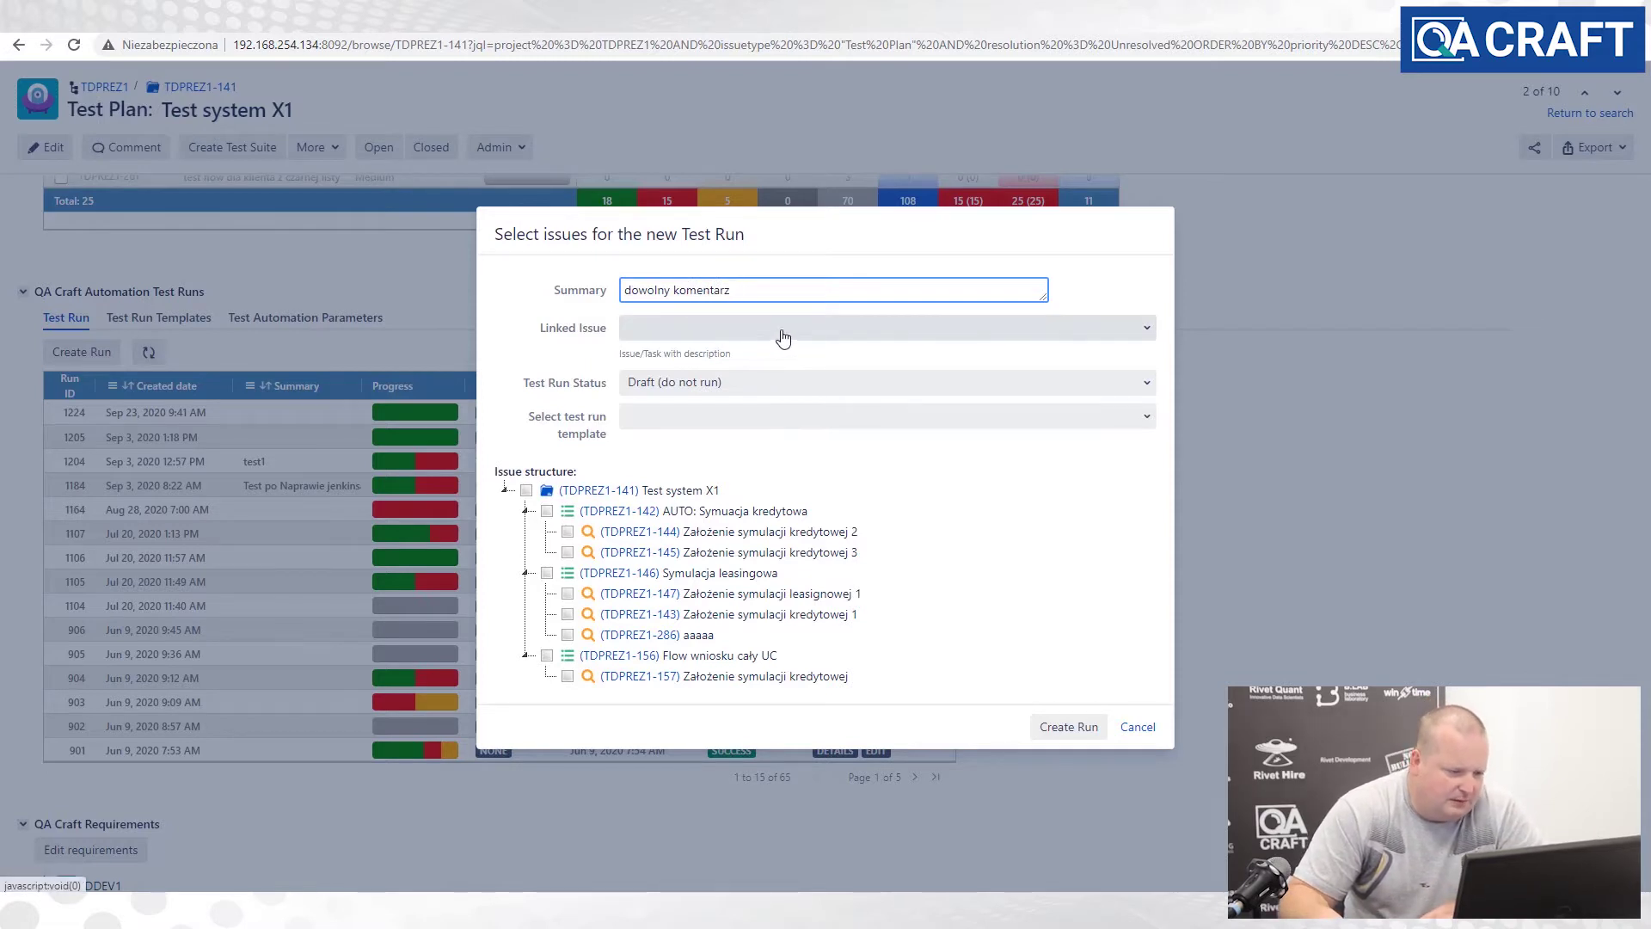
pyautogui.click(898, 340)
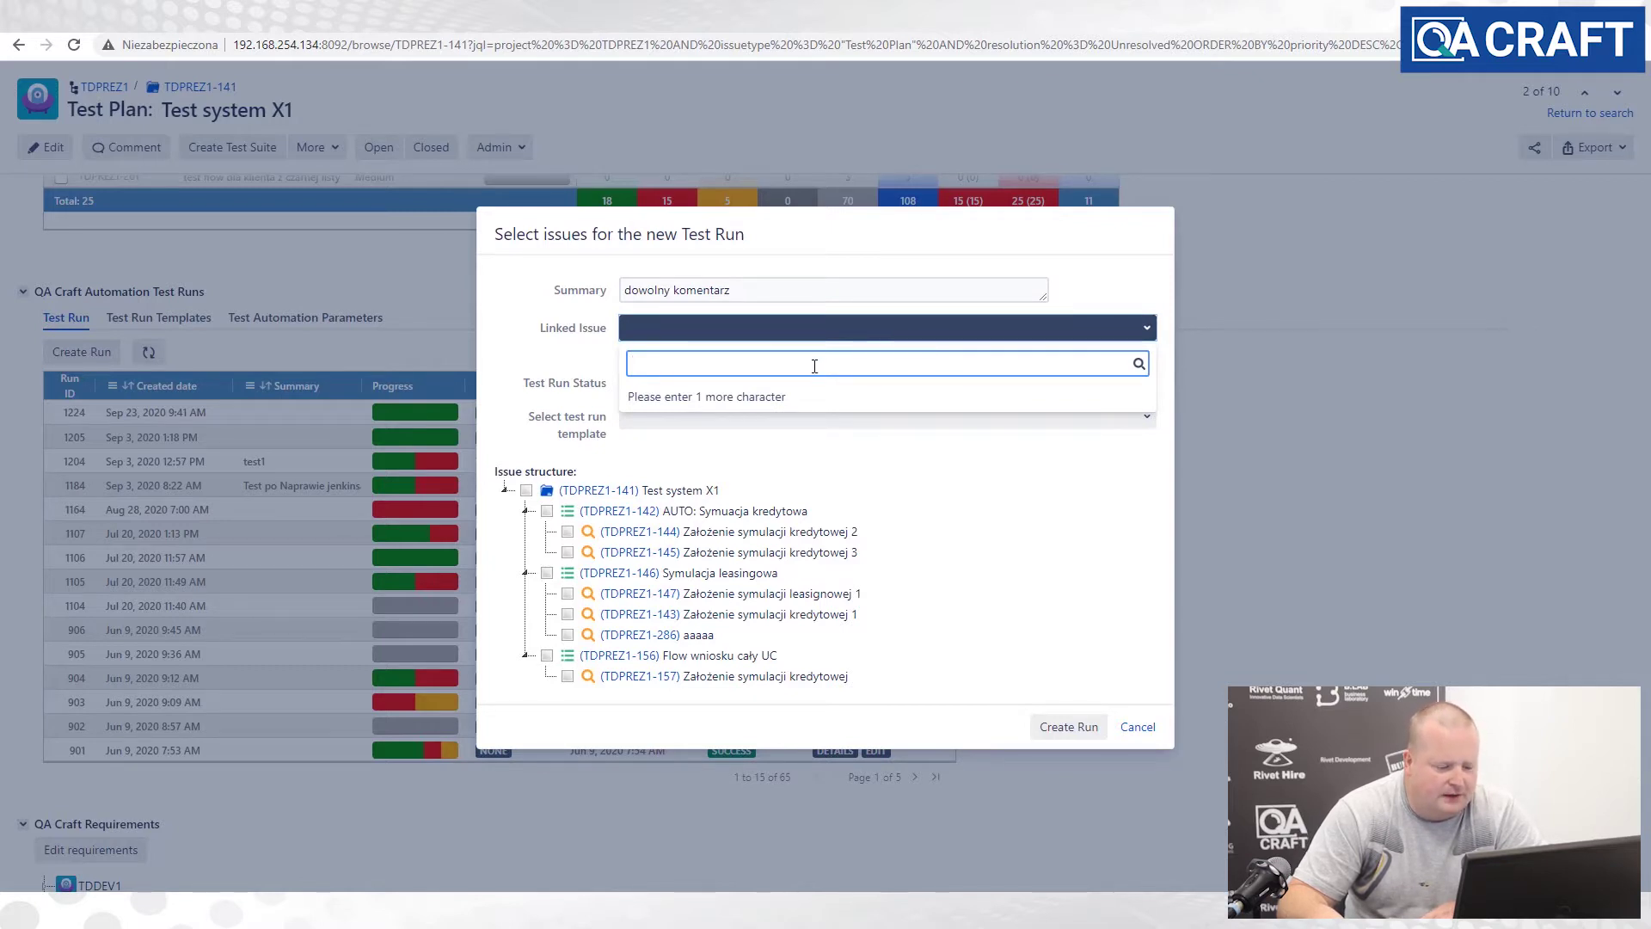
pyautogui.click(602, 361)
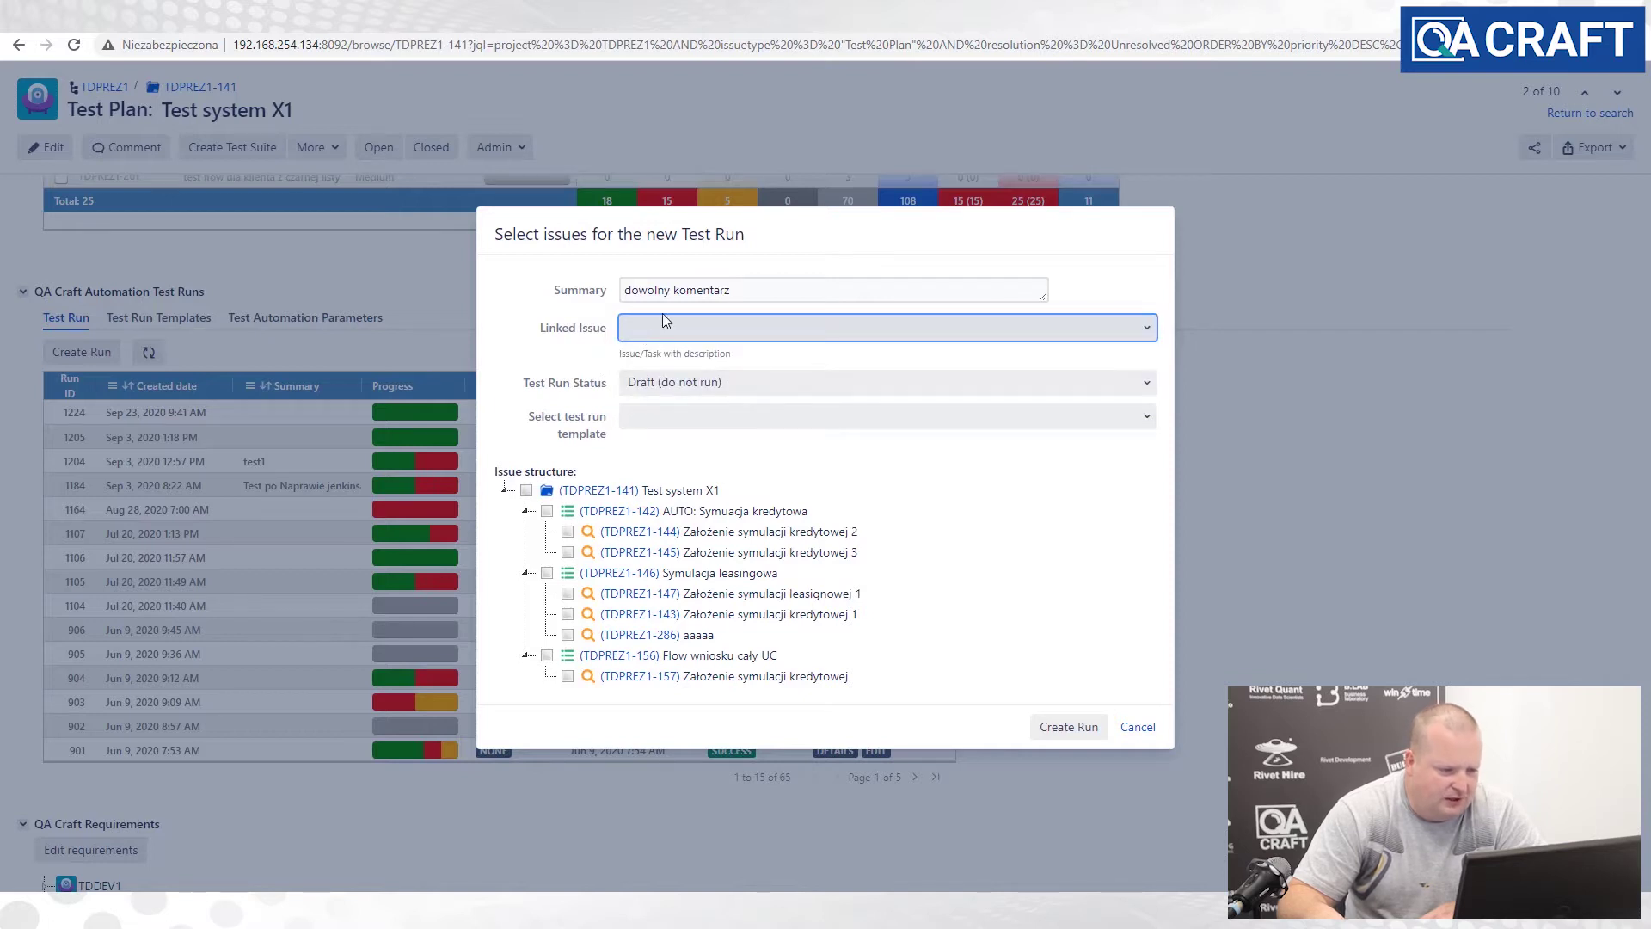
# - Try the Run now and Schedule statuses, check the run date calendar, and set the status back to Draft (do not run)
pyautogui.click(805, 381)
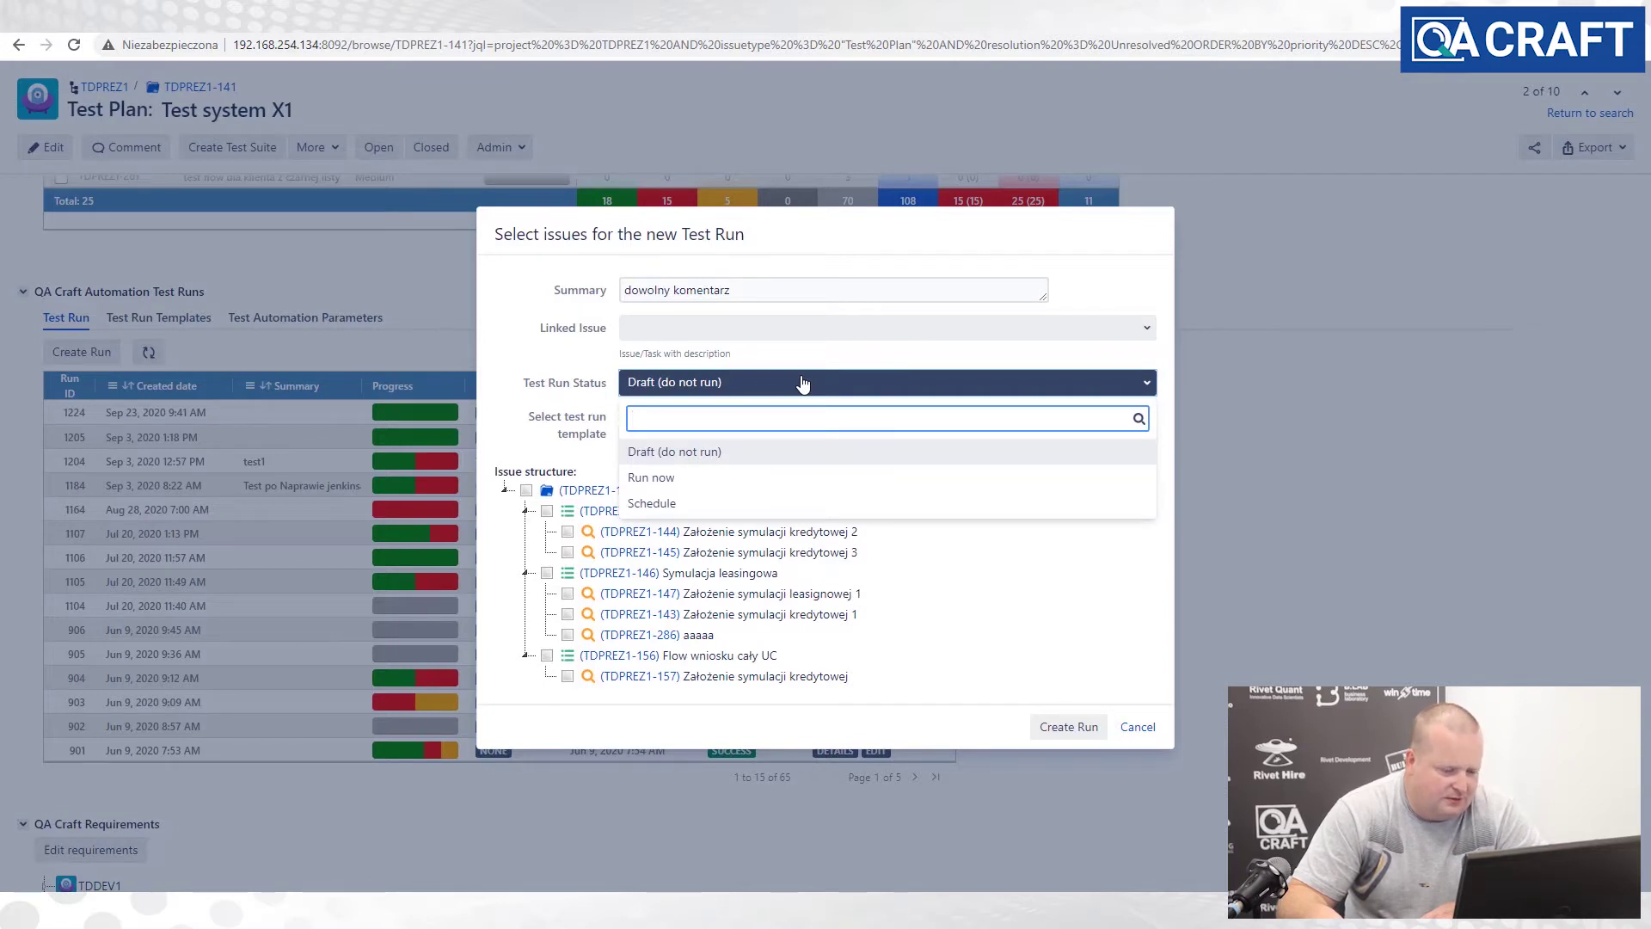
pyautogui.click(693, 478)
pyautogui.click(708, 388)
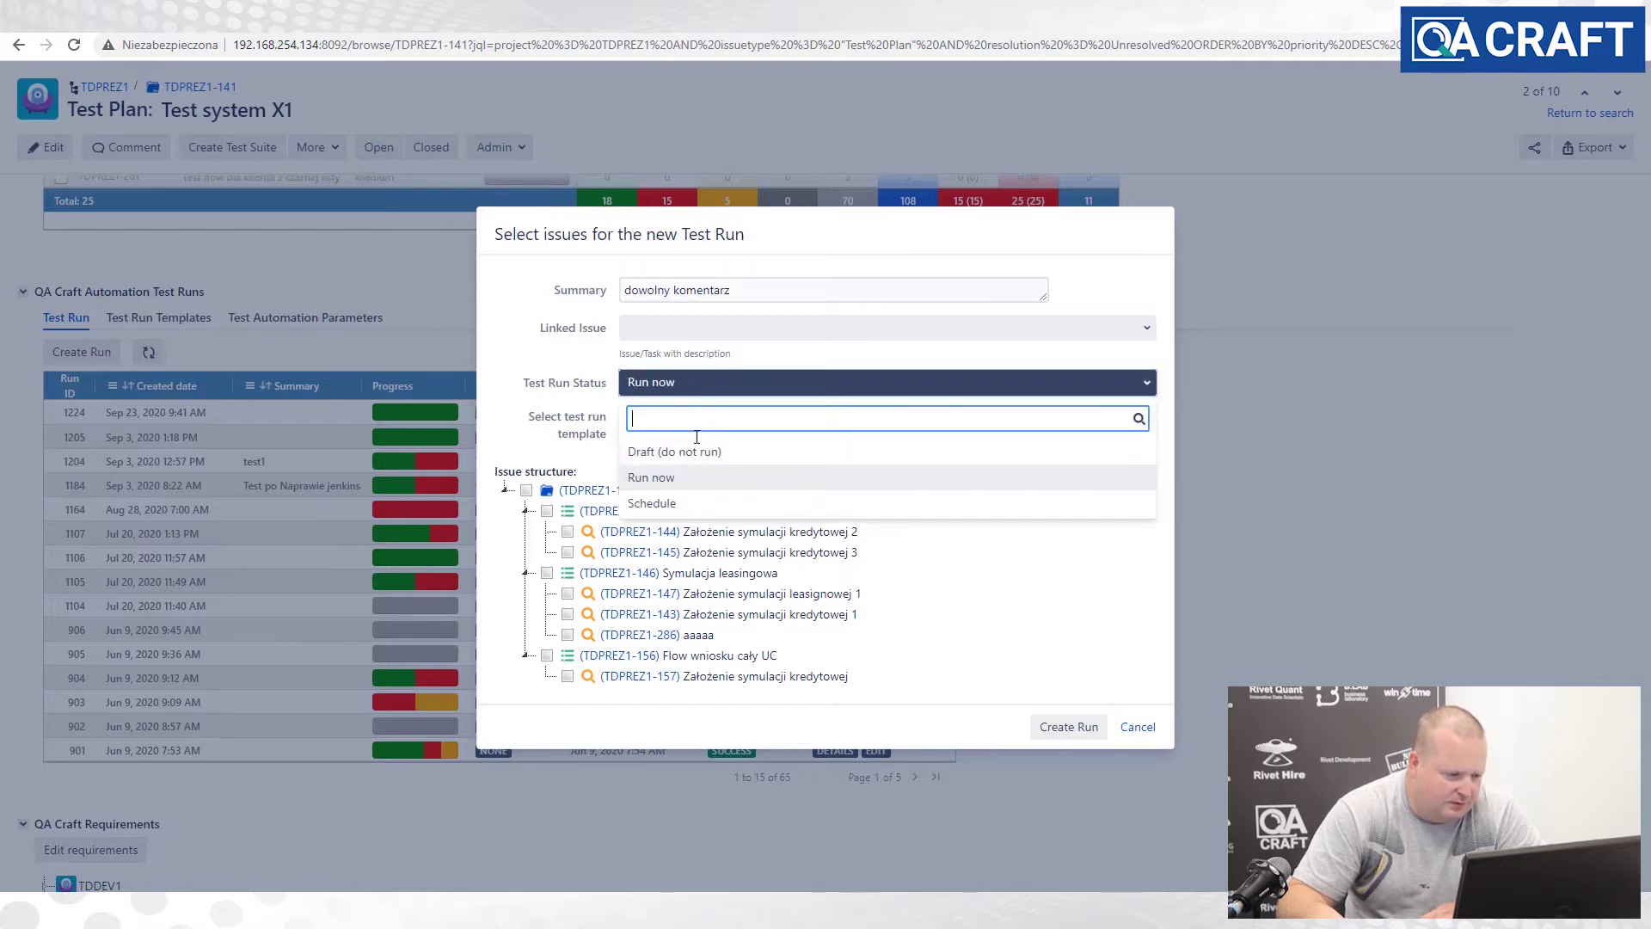
pyautogui.click(705, 497)
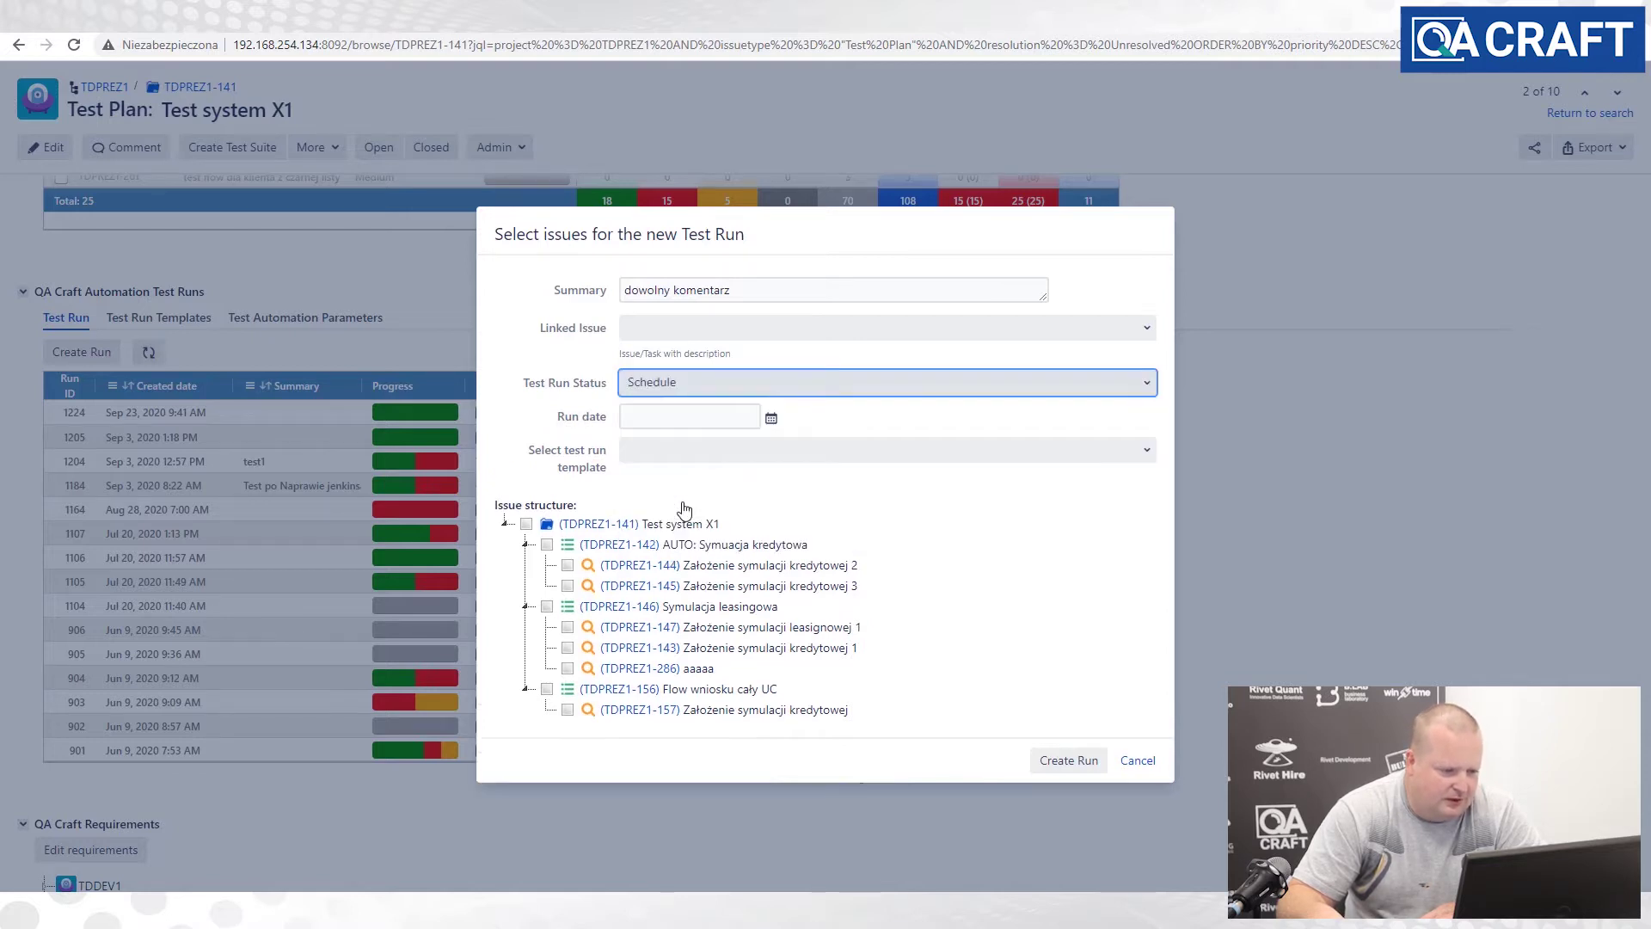
pyautogui.click(772, 417)
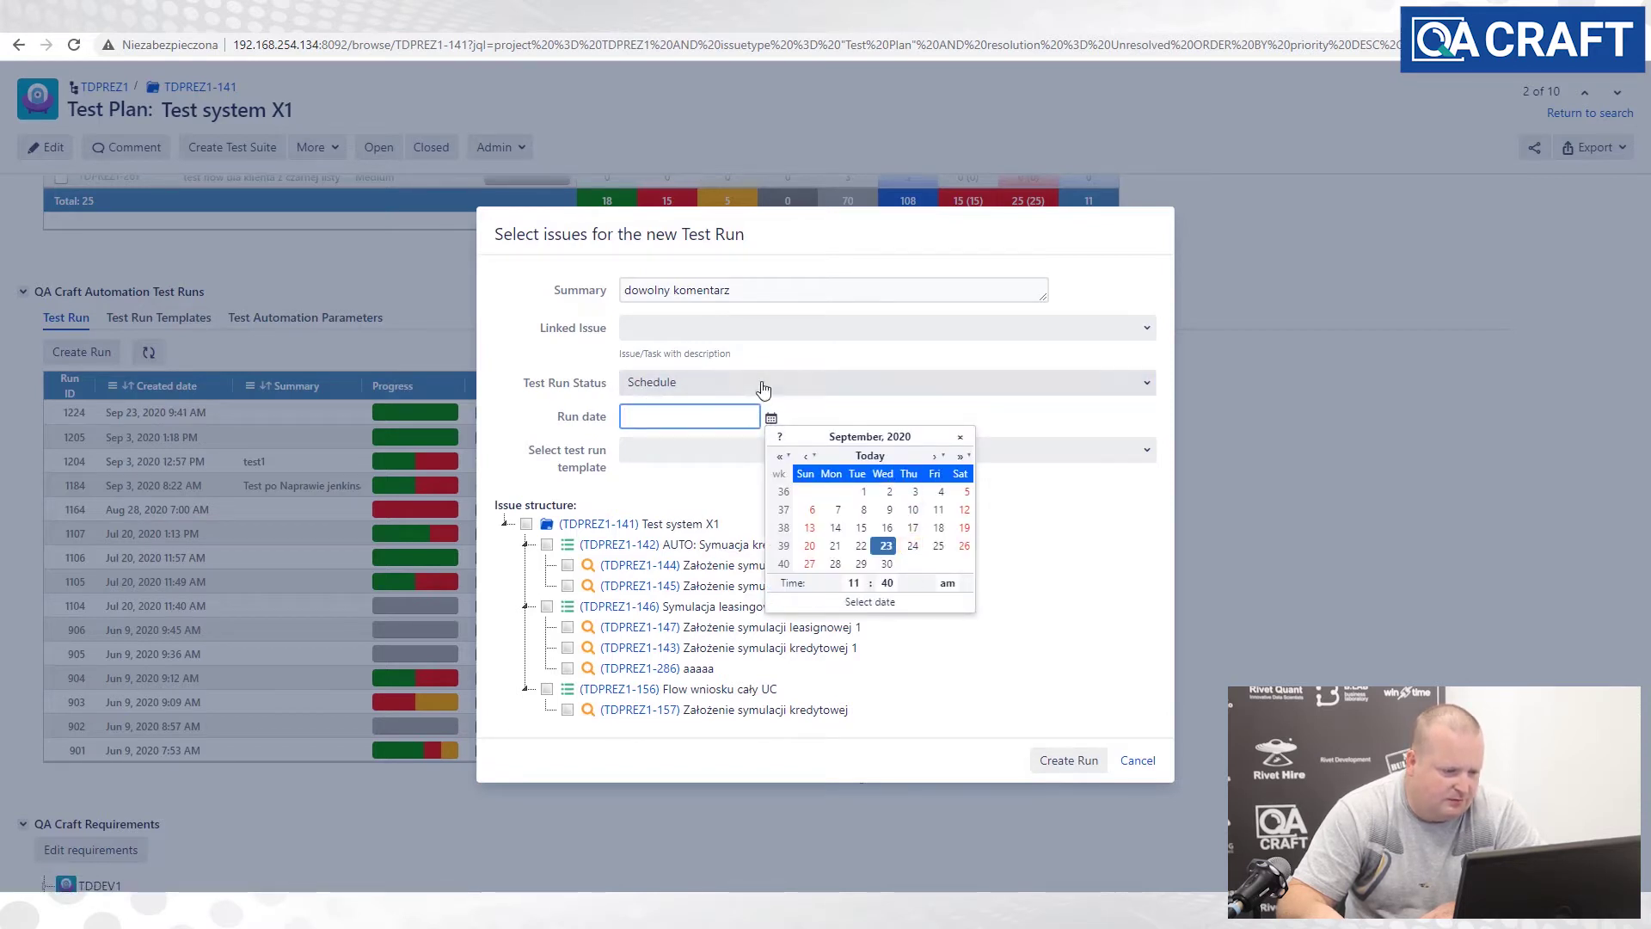
pyautogui.click(802, 392)
pyautogui.click(800, 389)
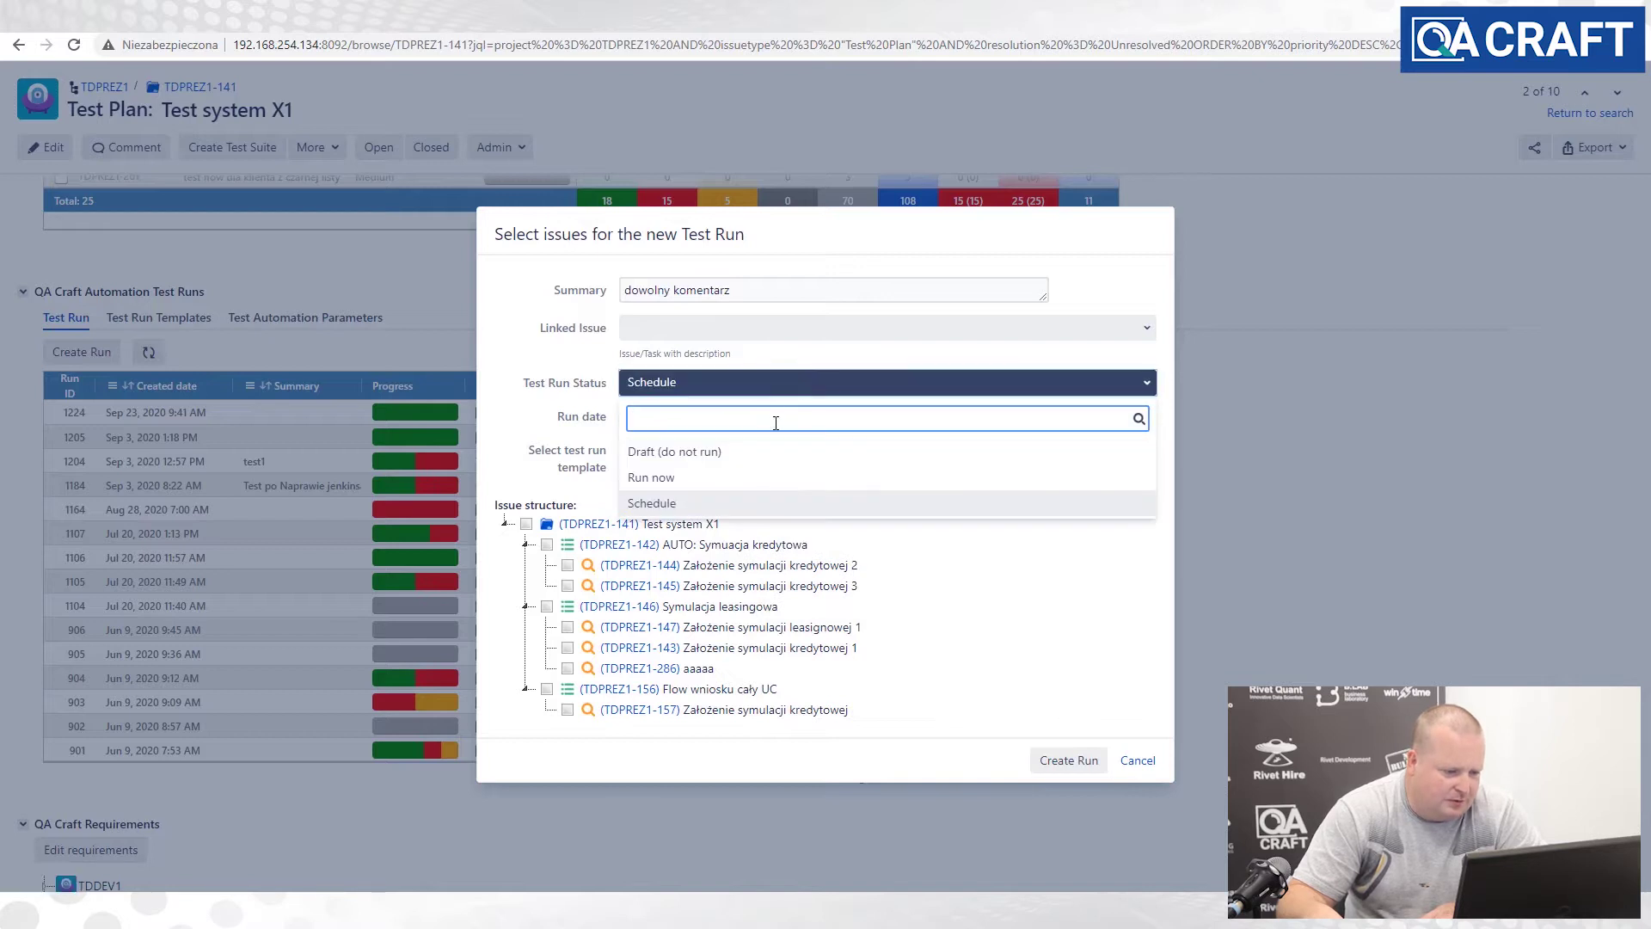
pyautogui.click(763, 457)
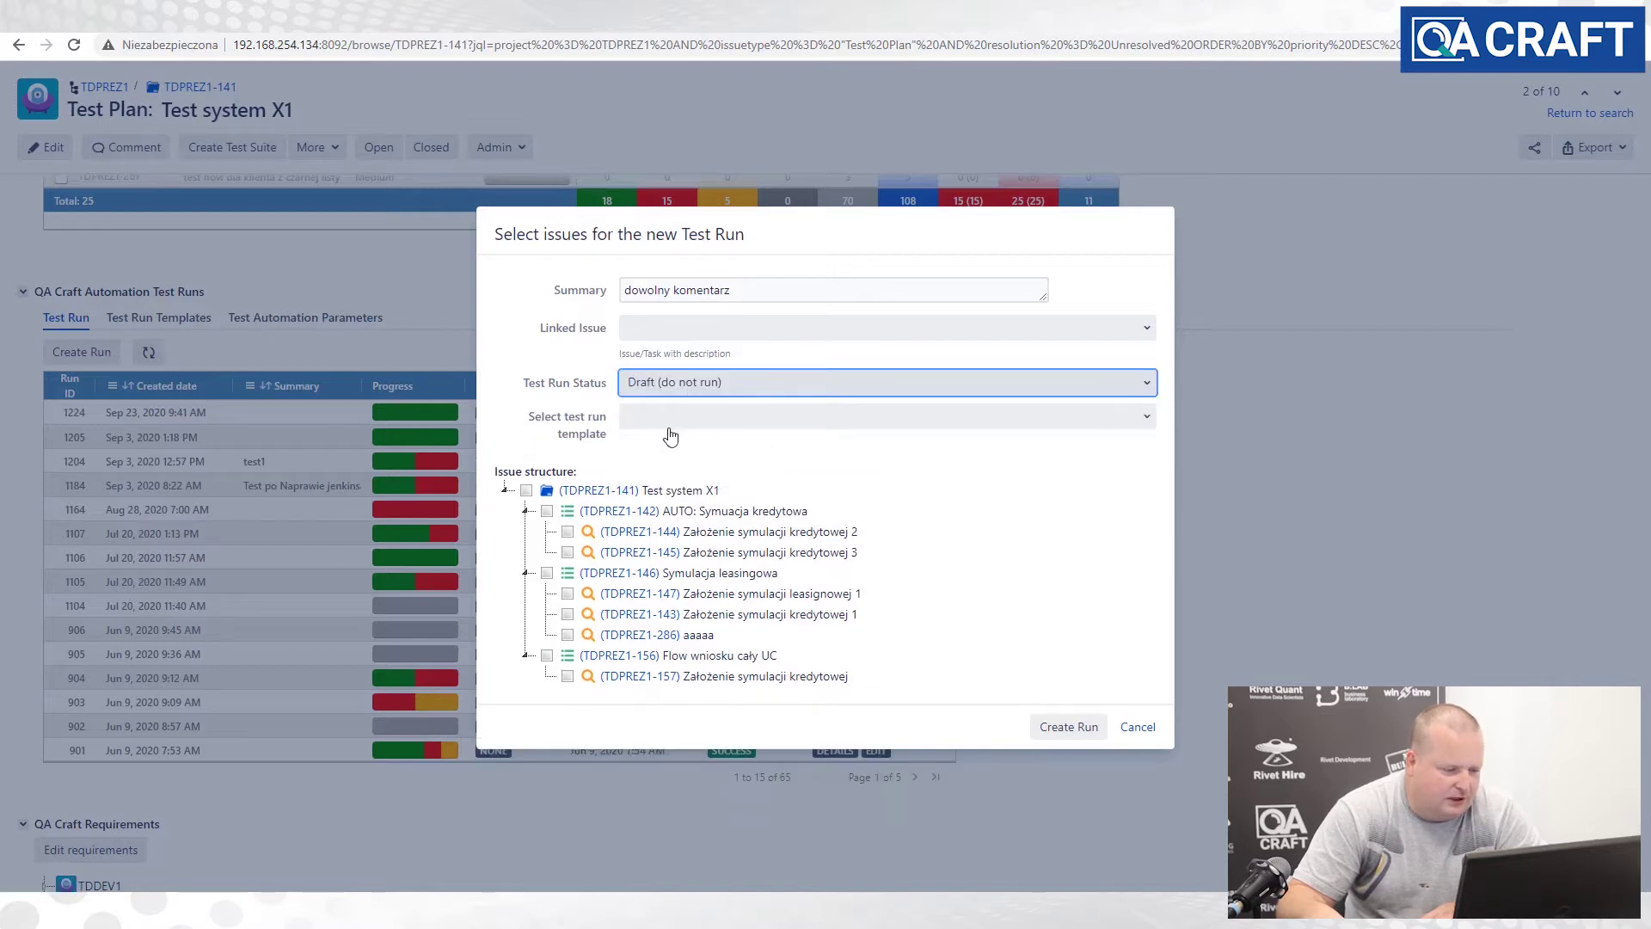
# - Include test cases TDPREZ1-144 and TDPREZ1-145 and create the draft run
pyautogui.click(567, 532)
pyautogui.click(570, 552)
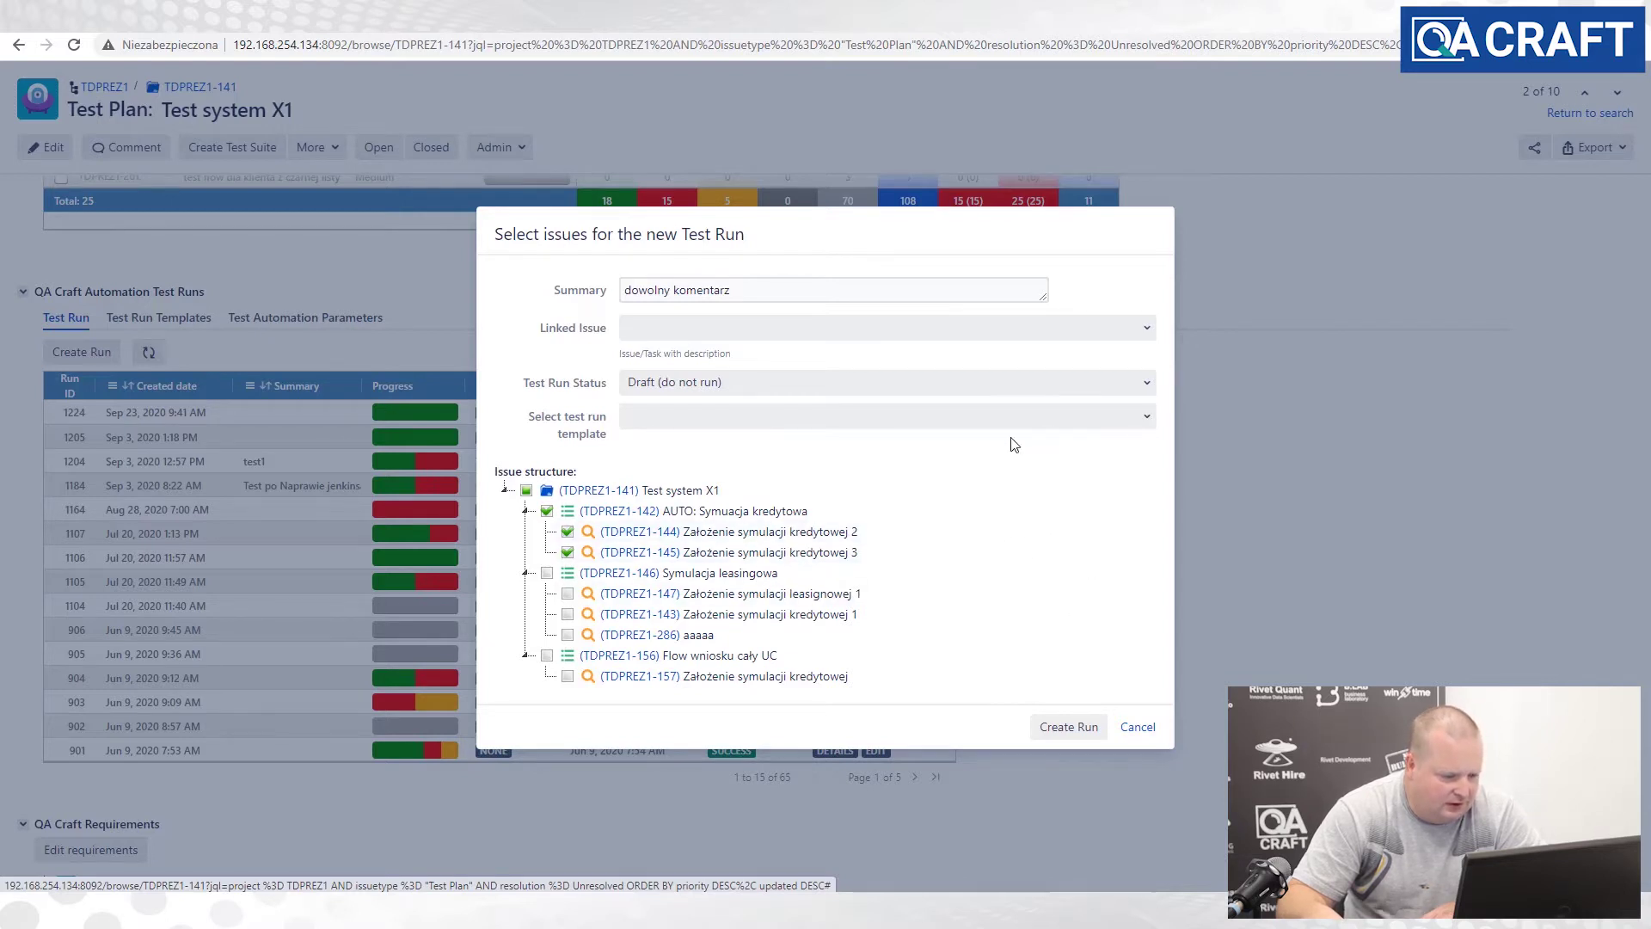
pyautogui.click(1069, 729)
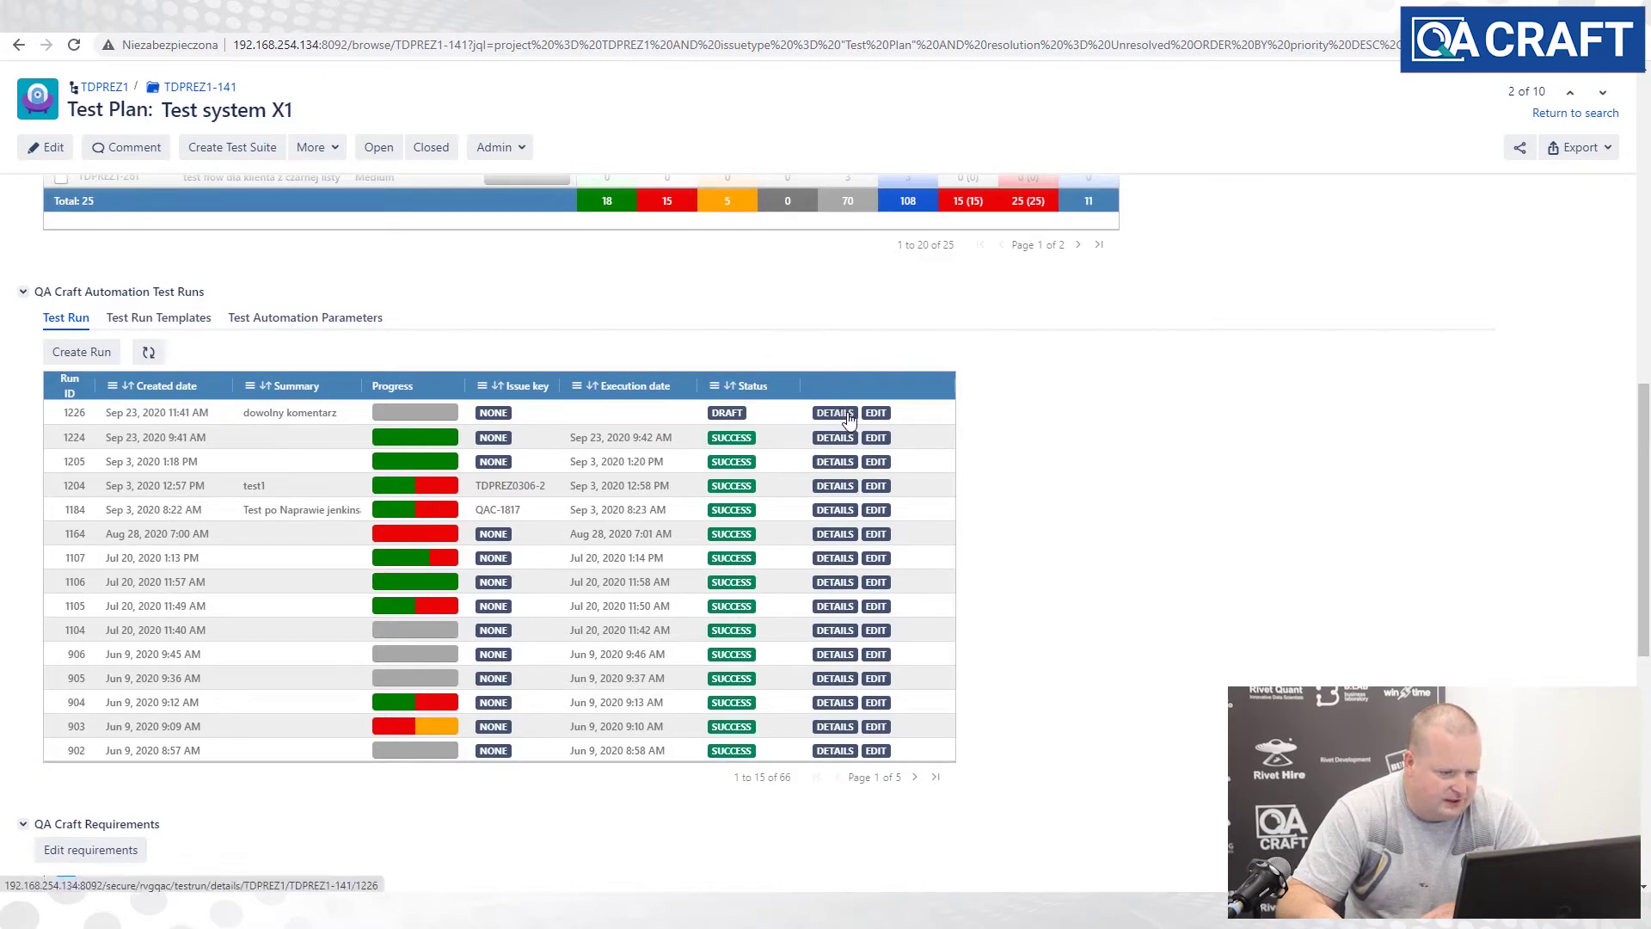
# - Edit the draft run "dowolny komentarz", check its status options, and save it as a new template
pyautogui.click(876, 414)
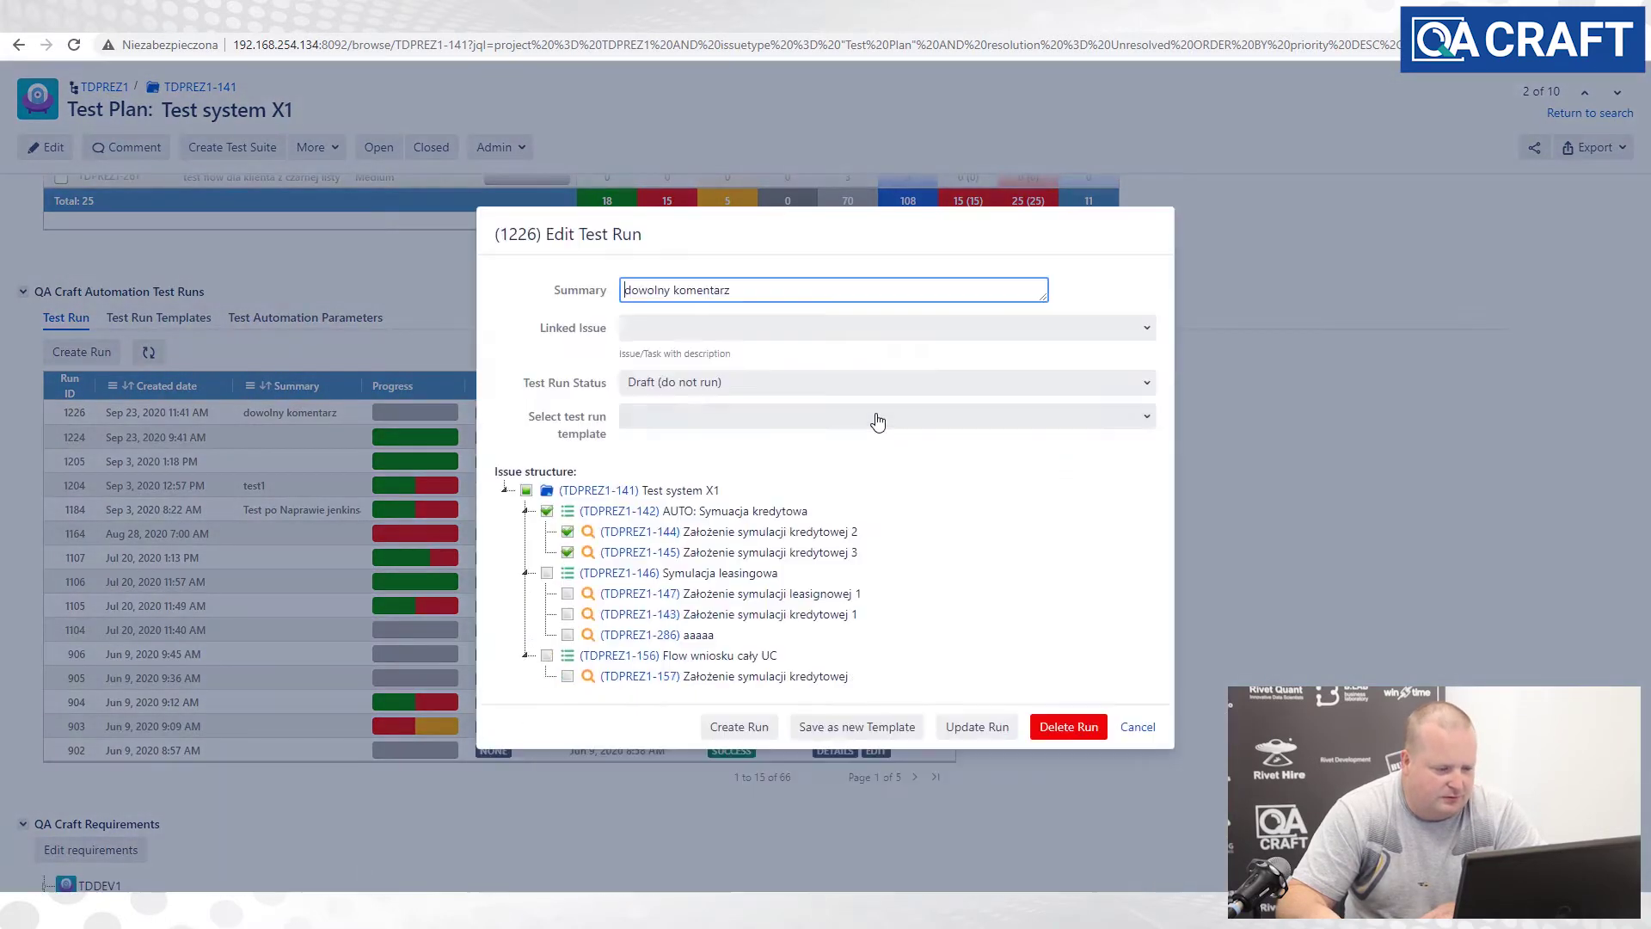
pyautogui.click(763, 381)
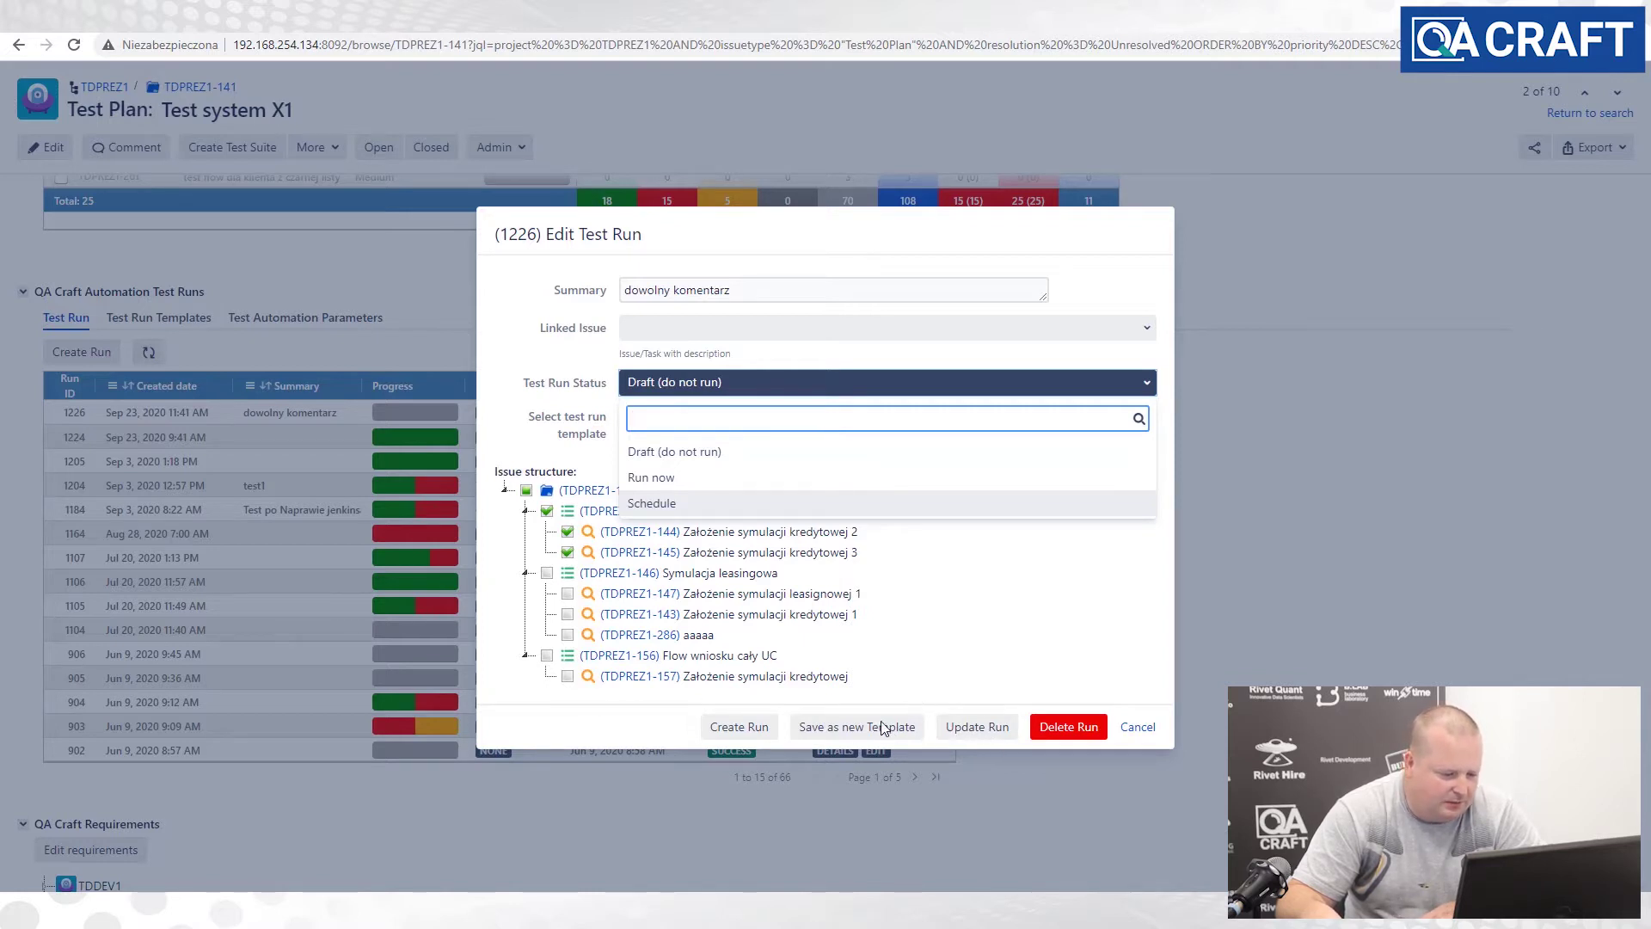
pyautogui.click(849, 735)
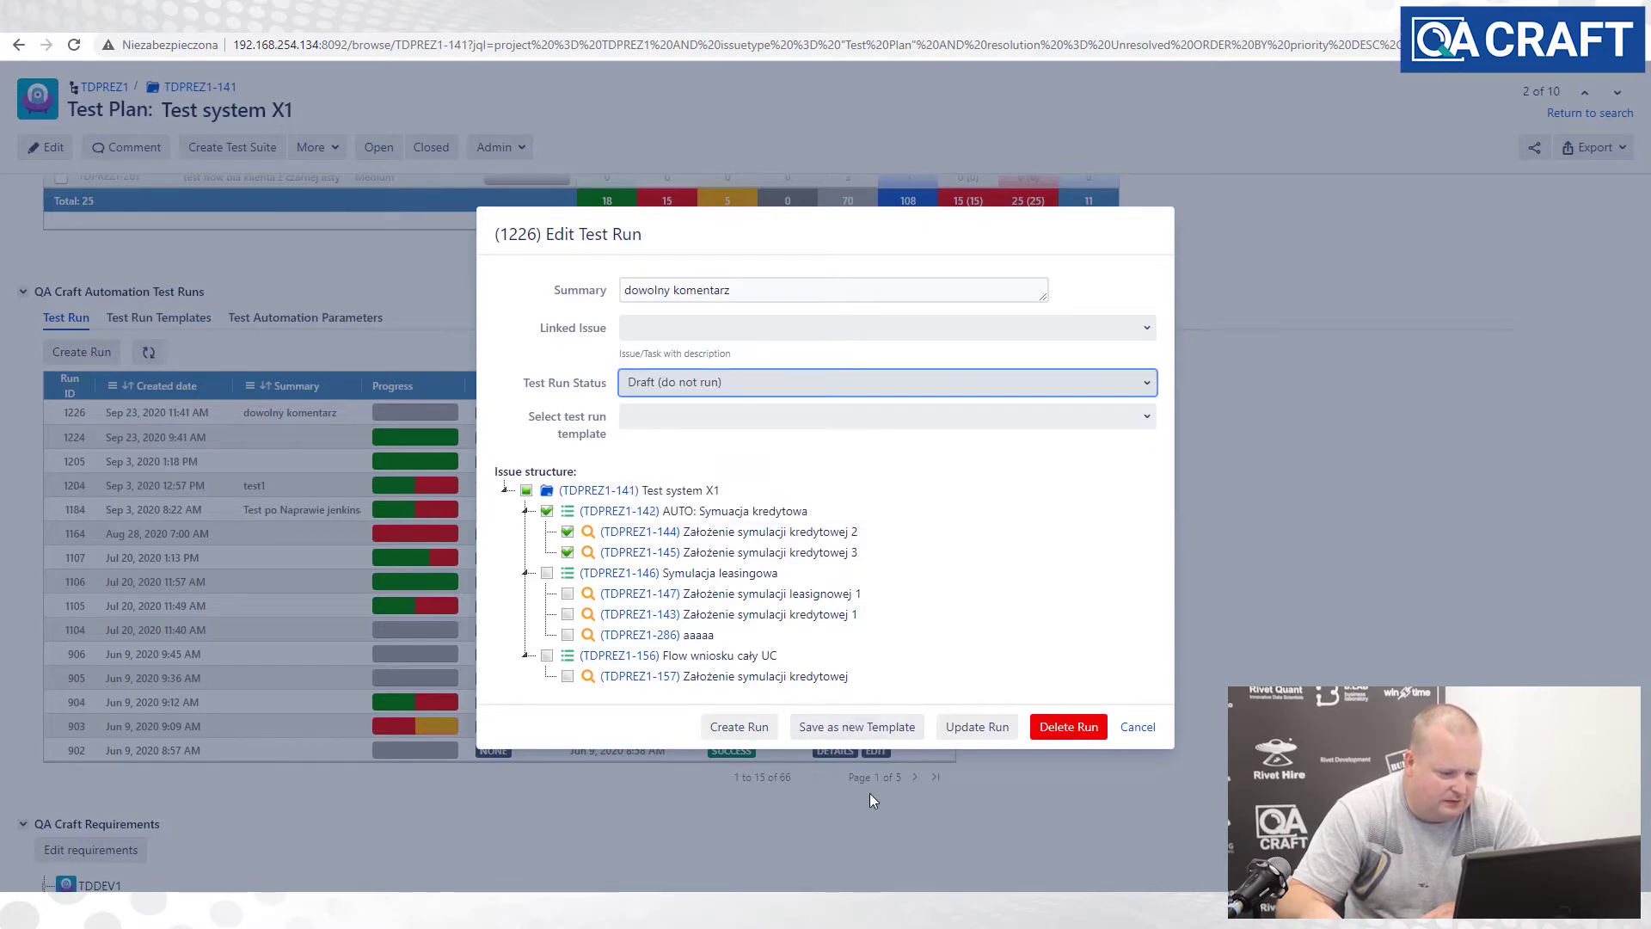
pyautogui.click(855, 726)
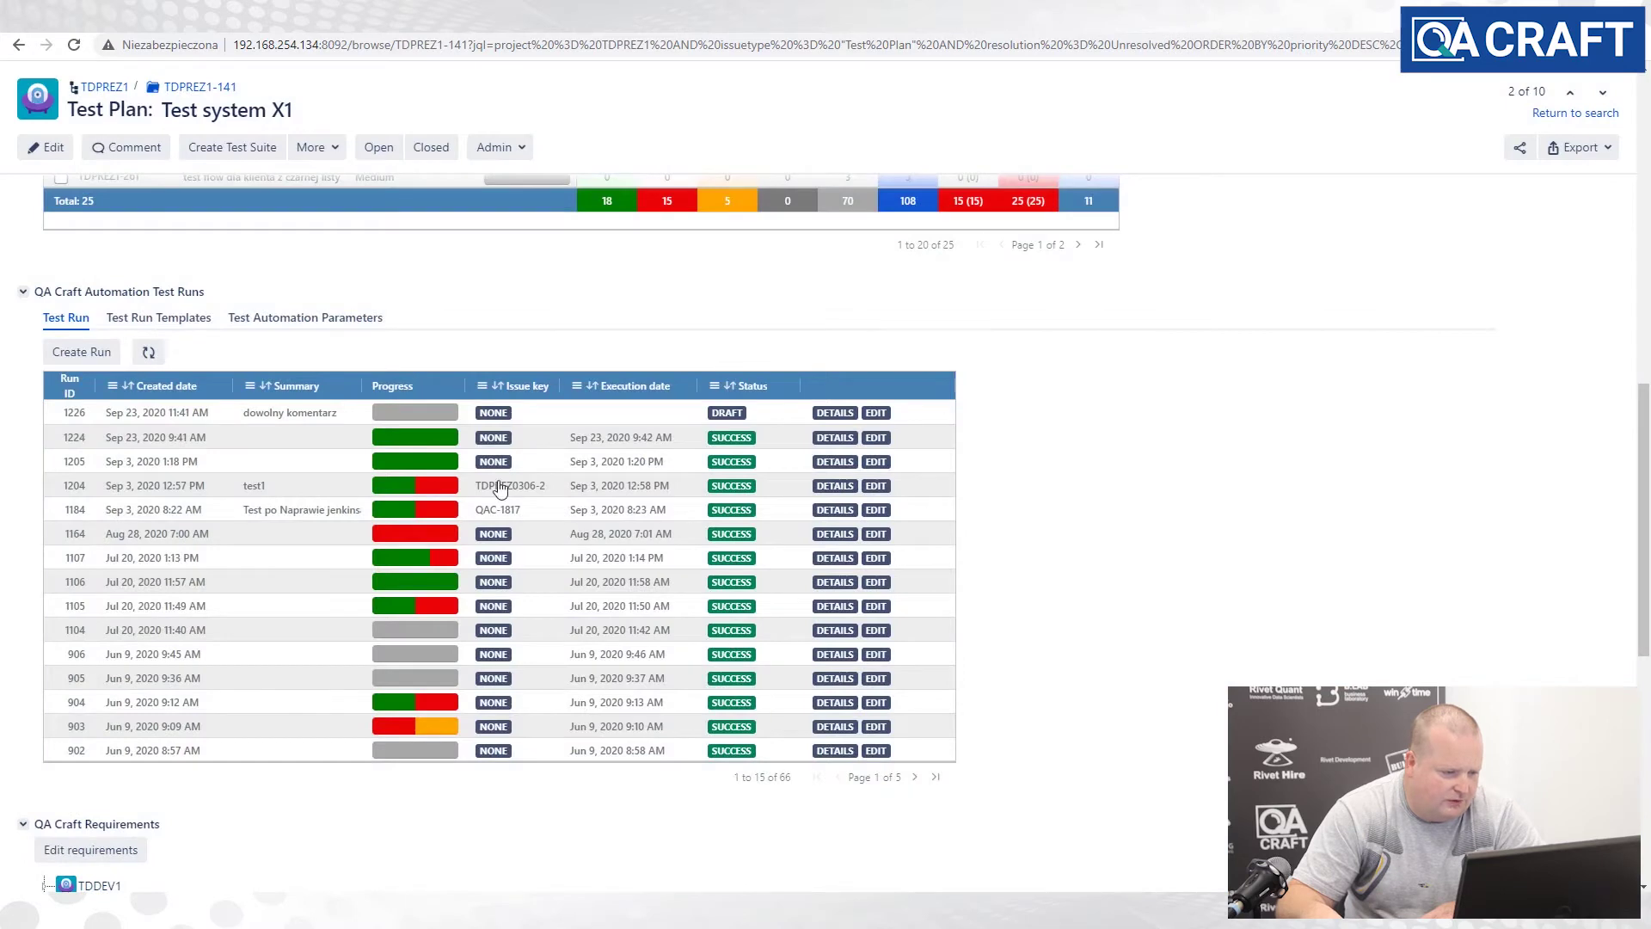
# - Open test case TDPREZ1-144 from the draft run's issue structure and set its Test Case Type to Manual
pyautogui.click(878, 414)
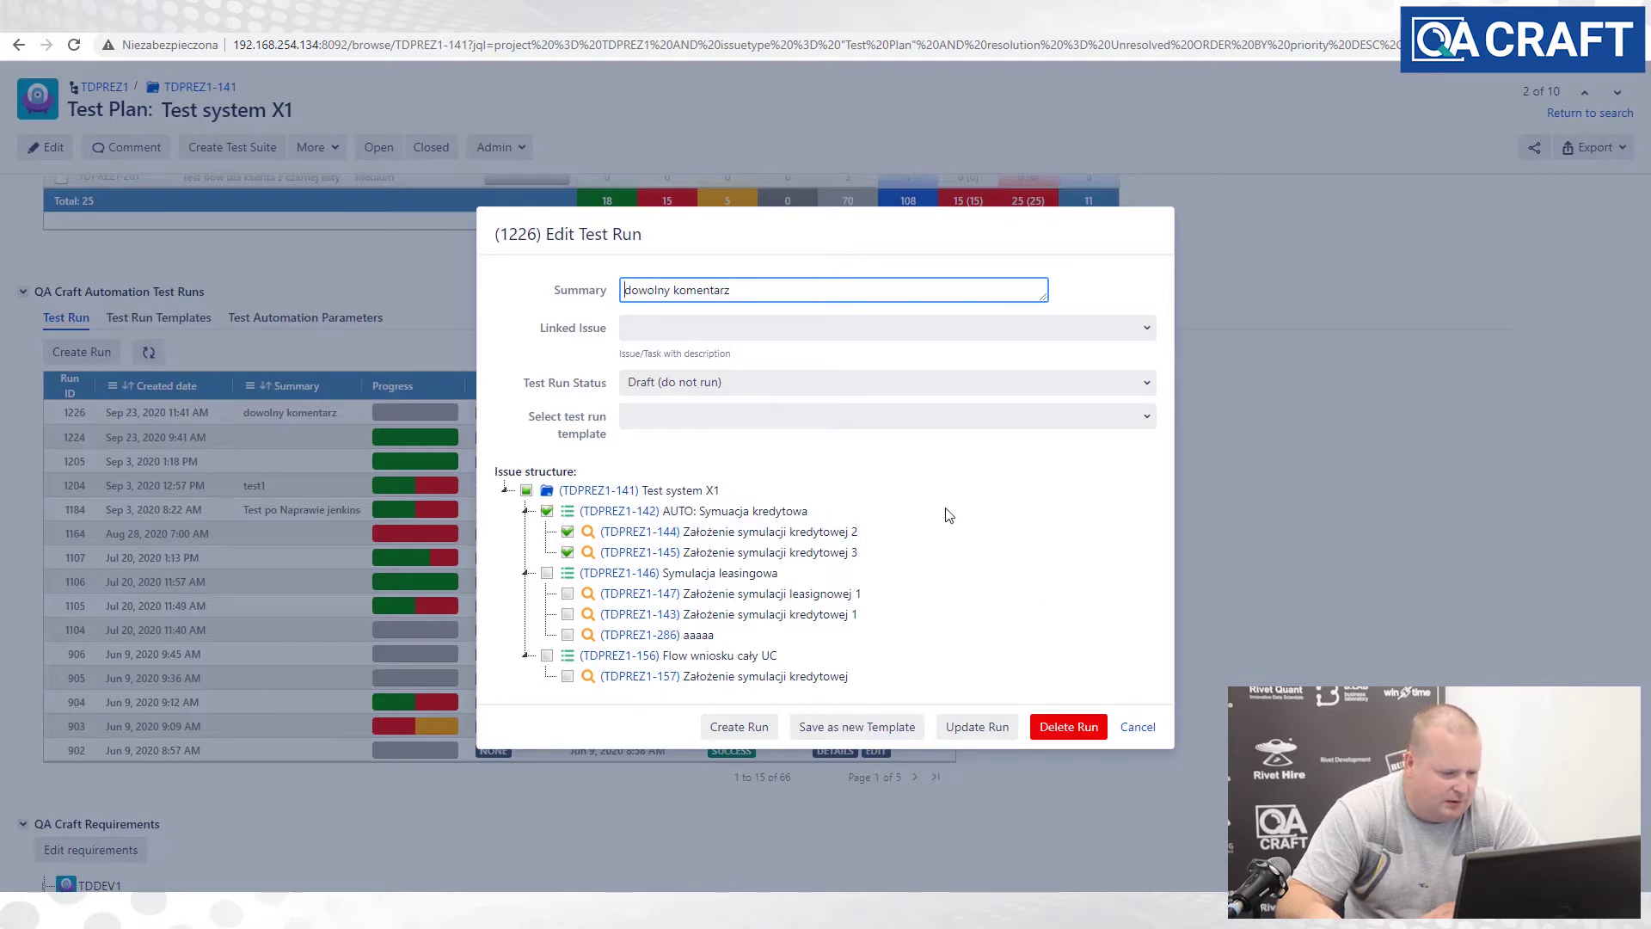
pyautogui.click(640, 531)
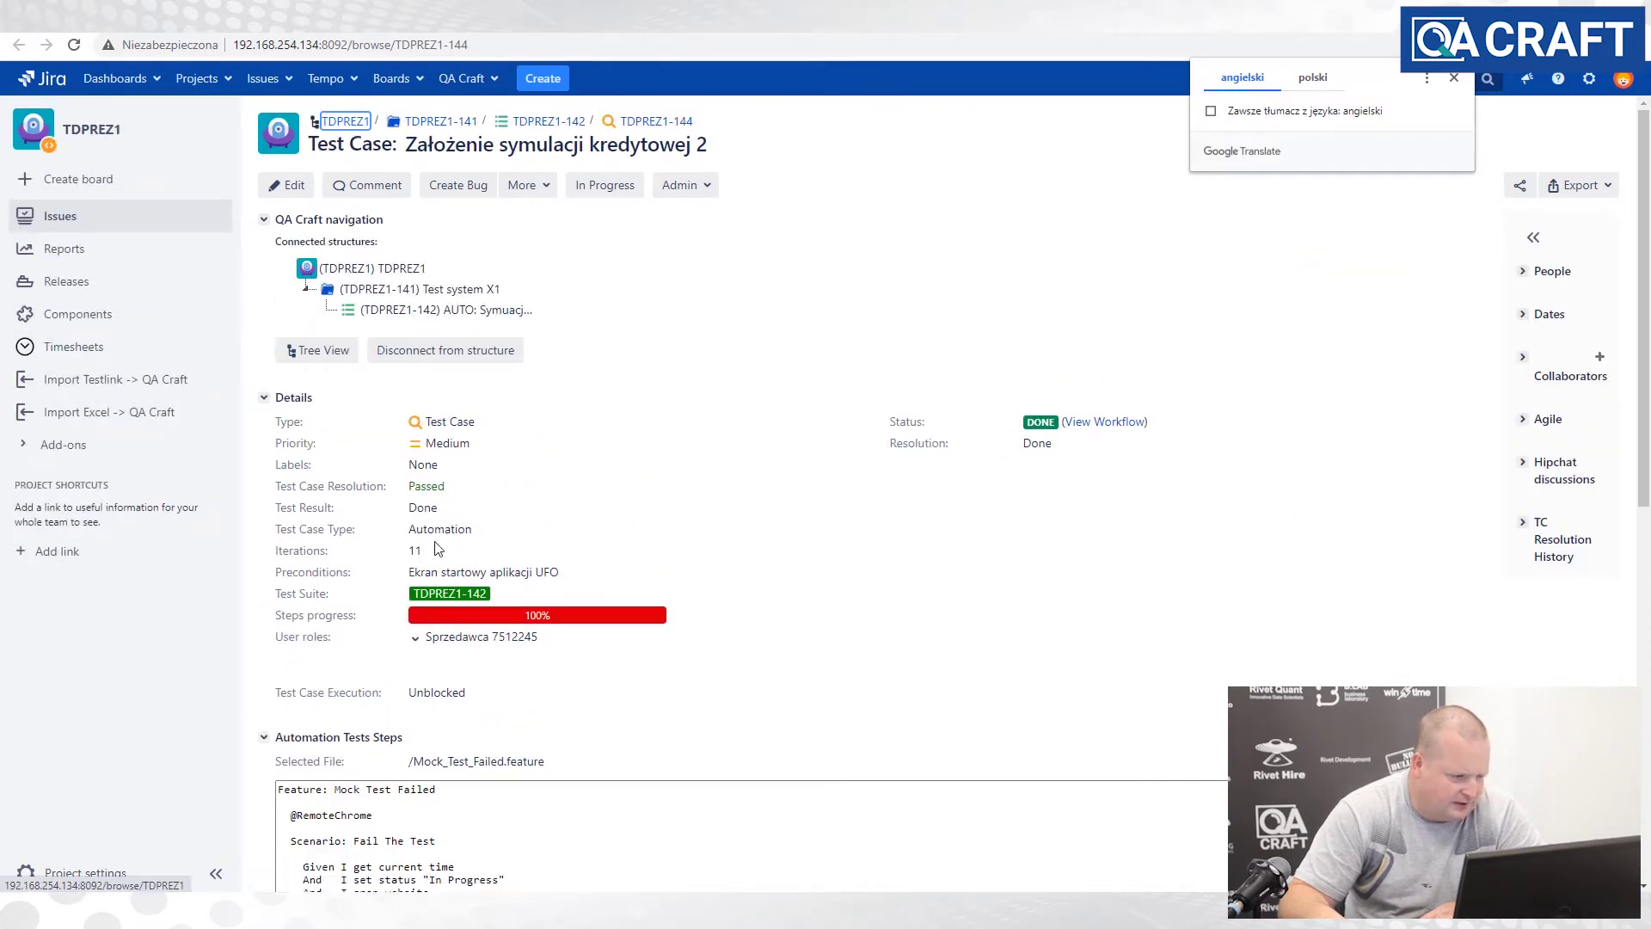
pyautogui.click(485, 529)
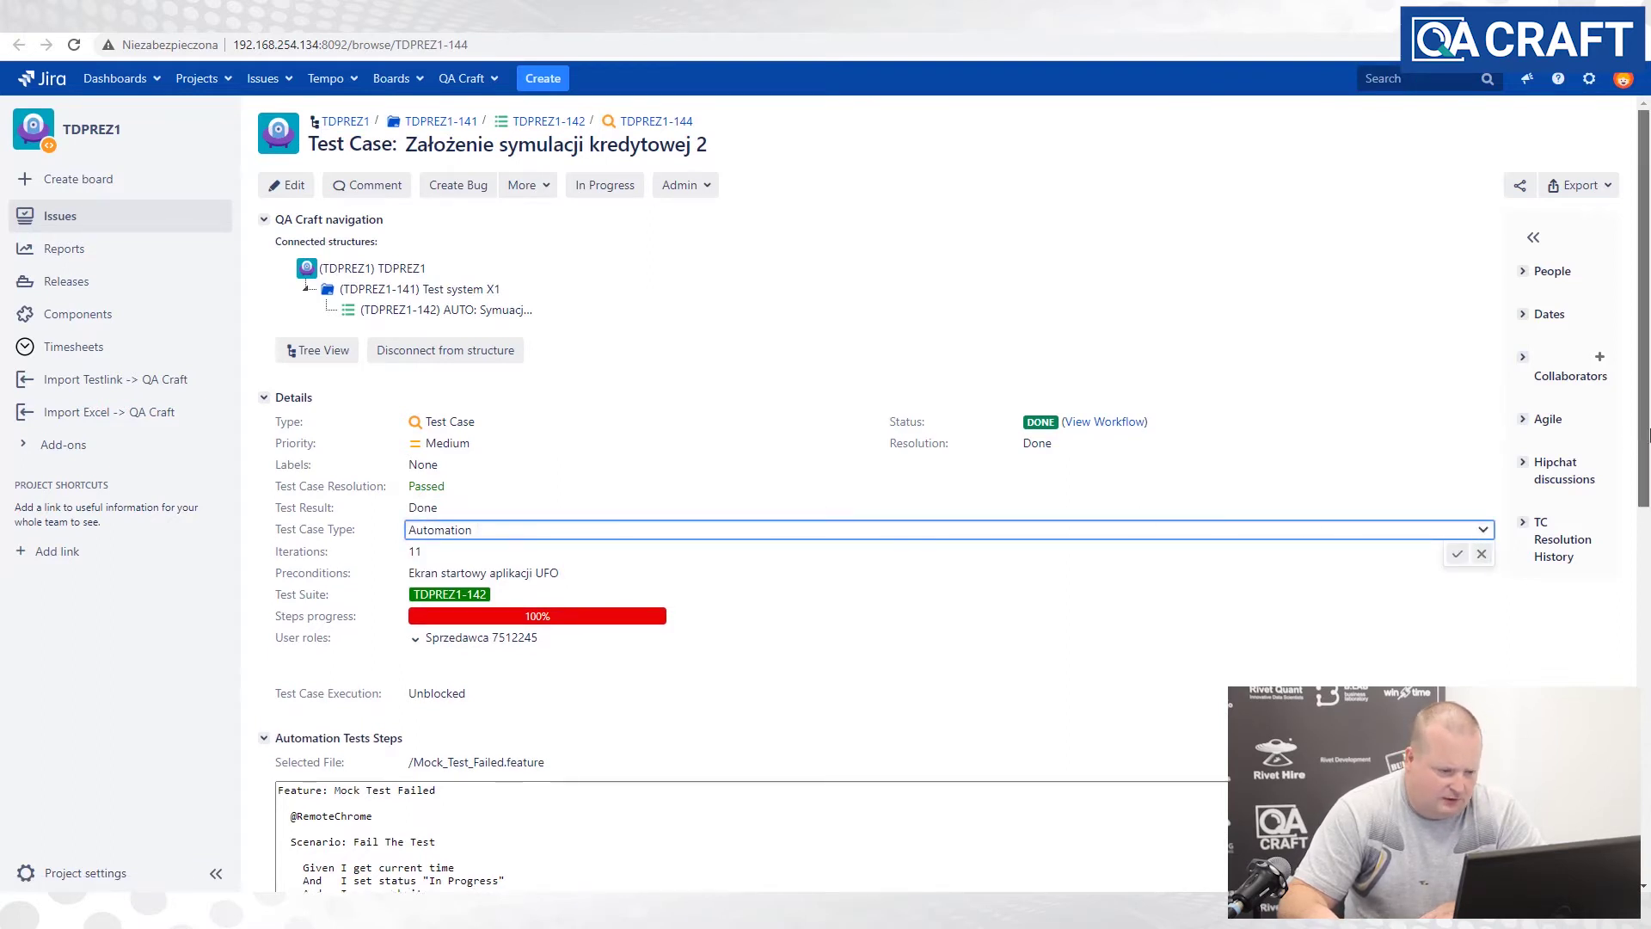
pyautogui.scroll(-3, 1452, 223)
pyautogui.click(1483, 292)
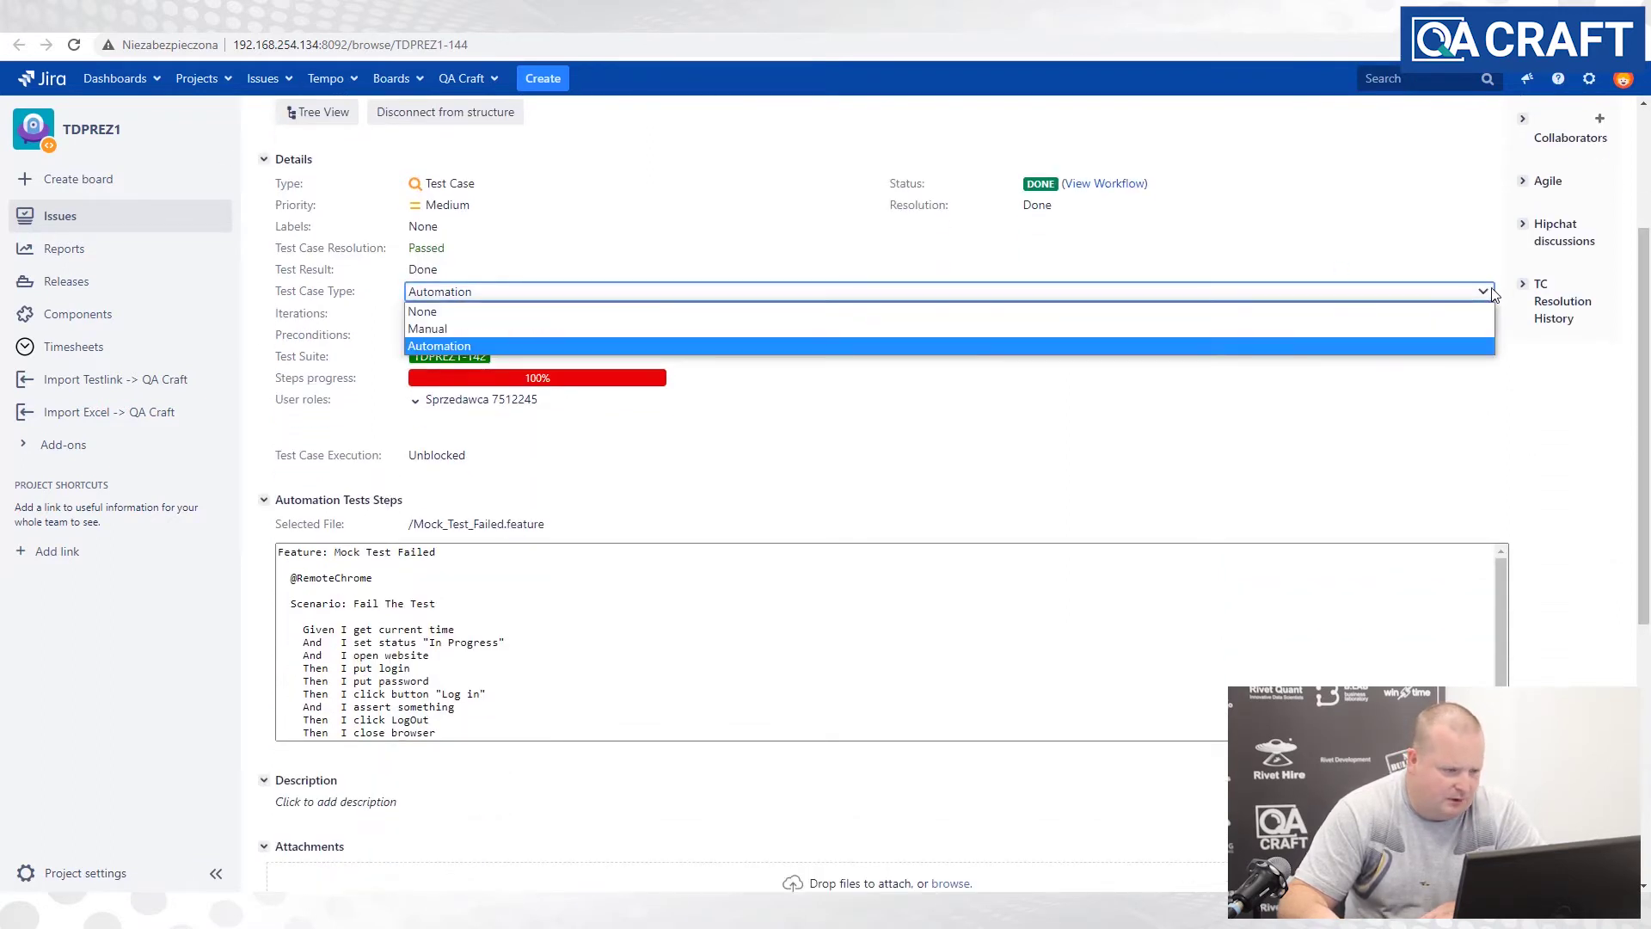
pyautogui.click(443, 331)
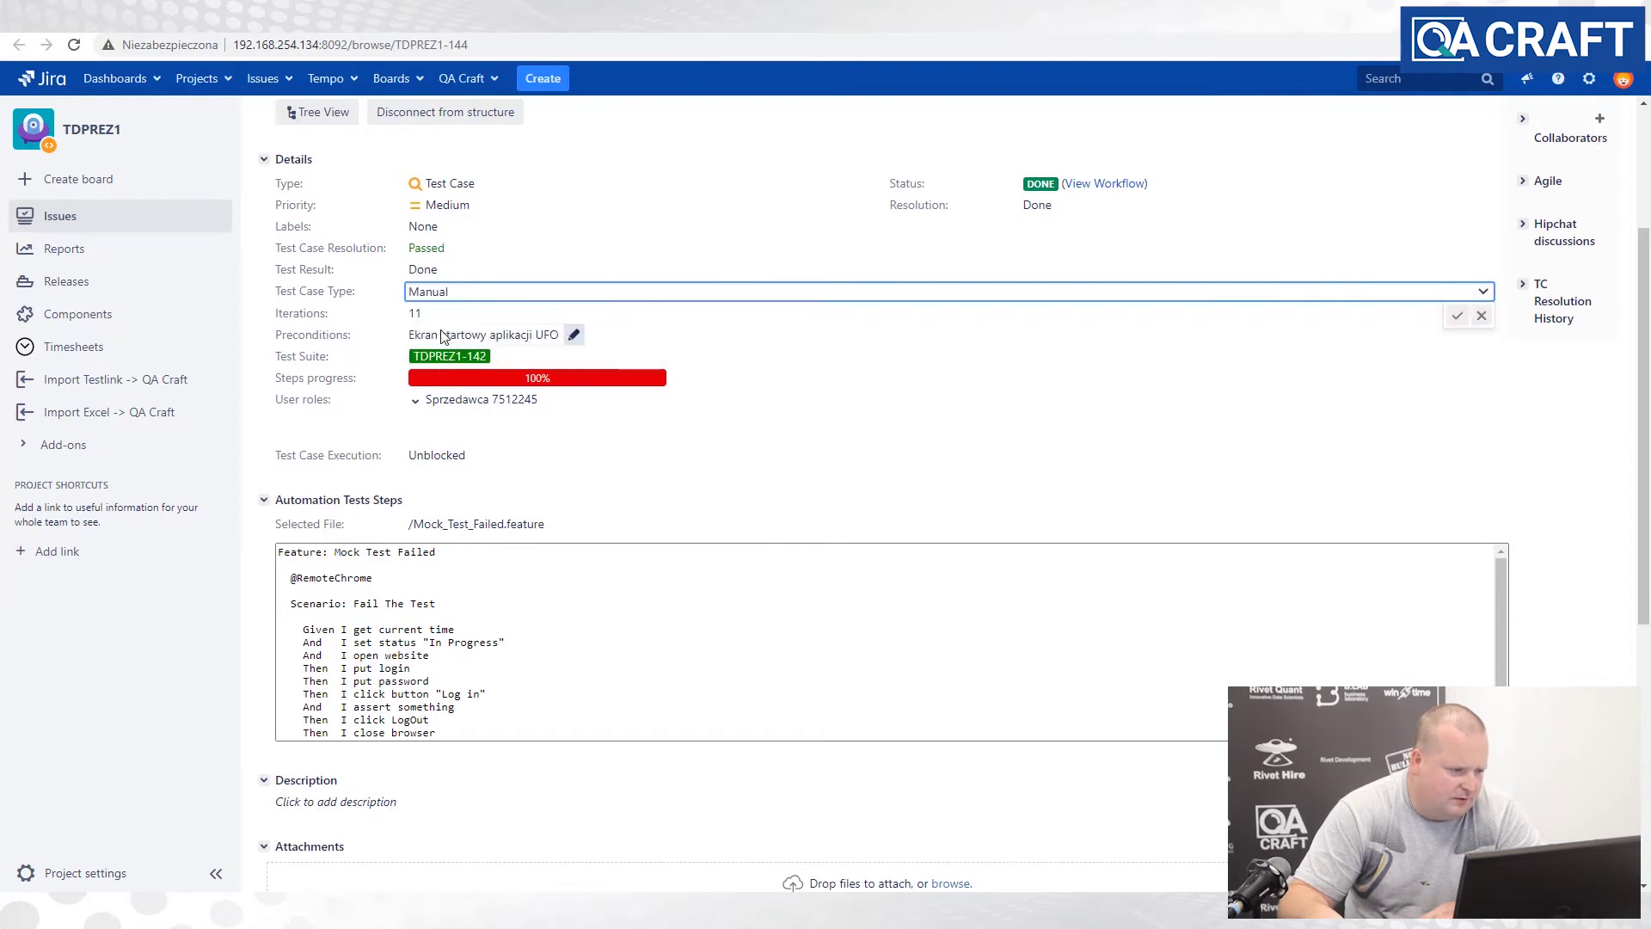
pyautogui.click(1456, 318)
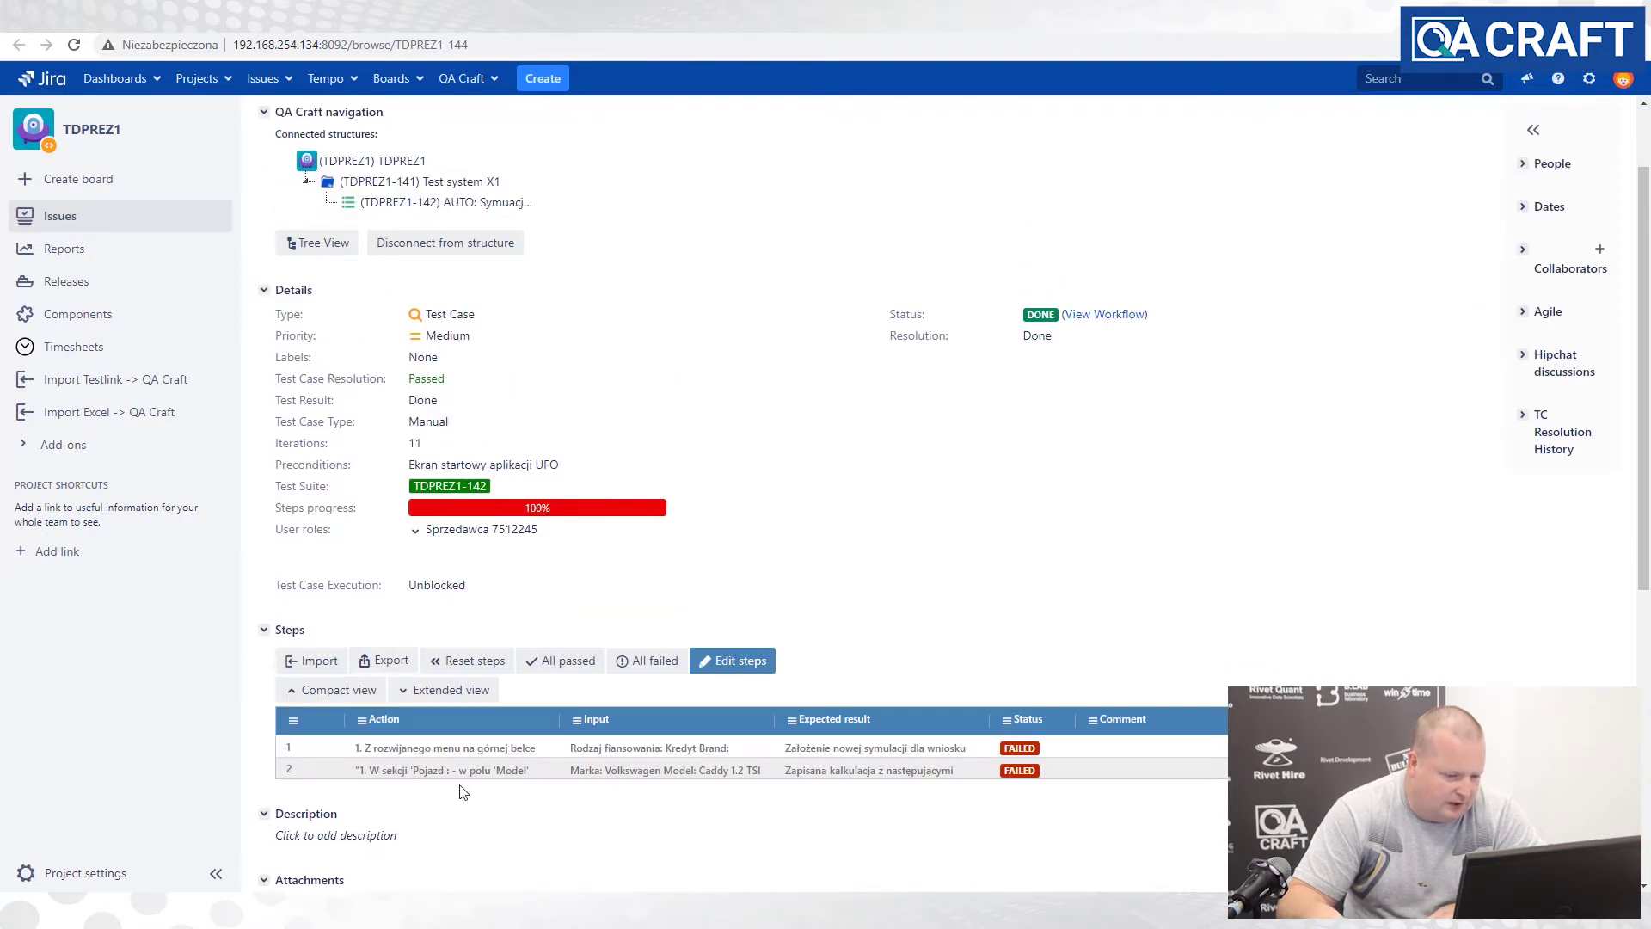
# - Set the Test Case Type of TDPREZ1-144 to Automation and save the change
pyautogui.scroll(-3, 455, 412)
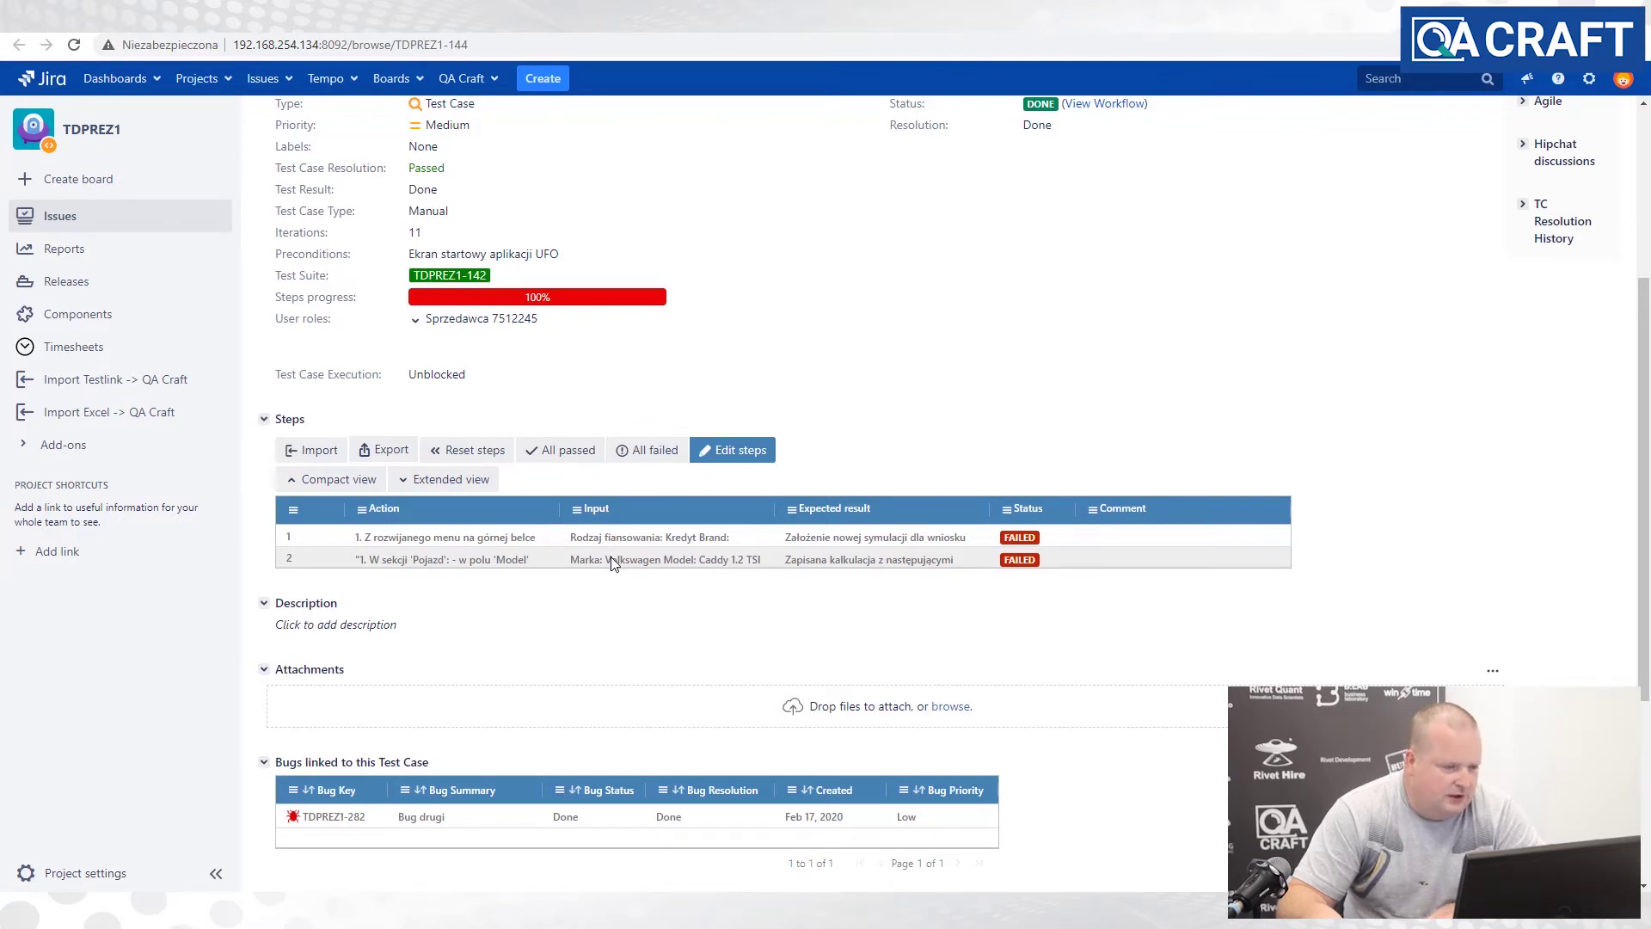
pyautogui.click(464, 215)
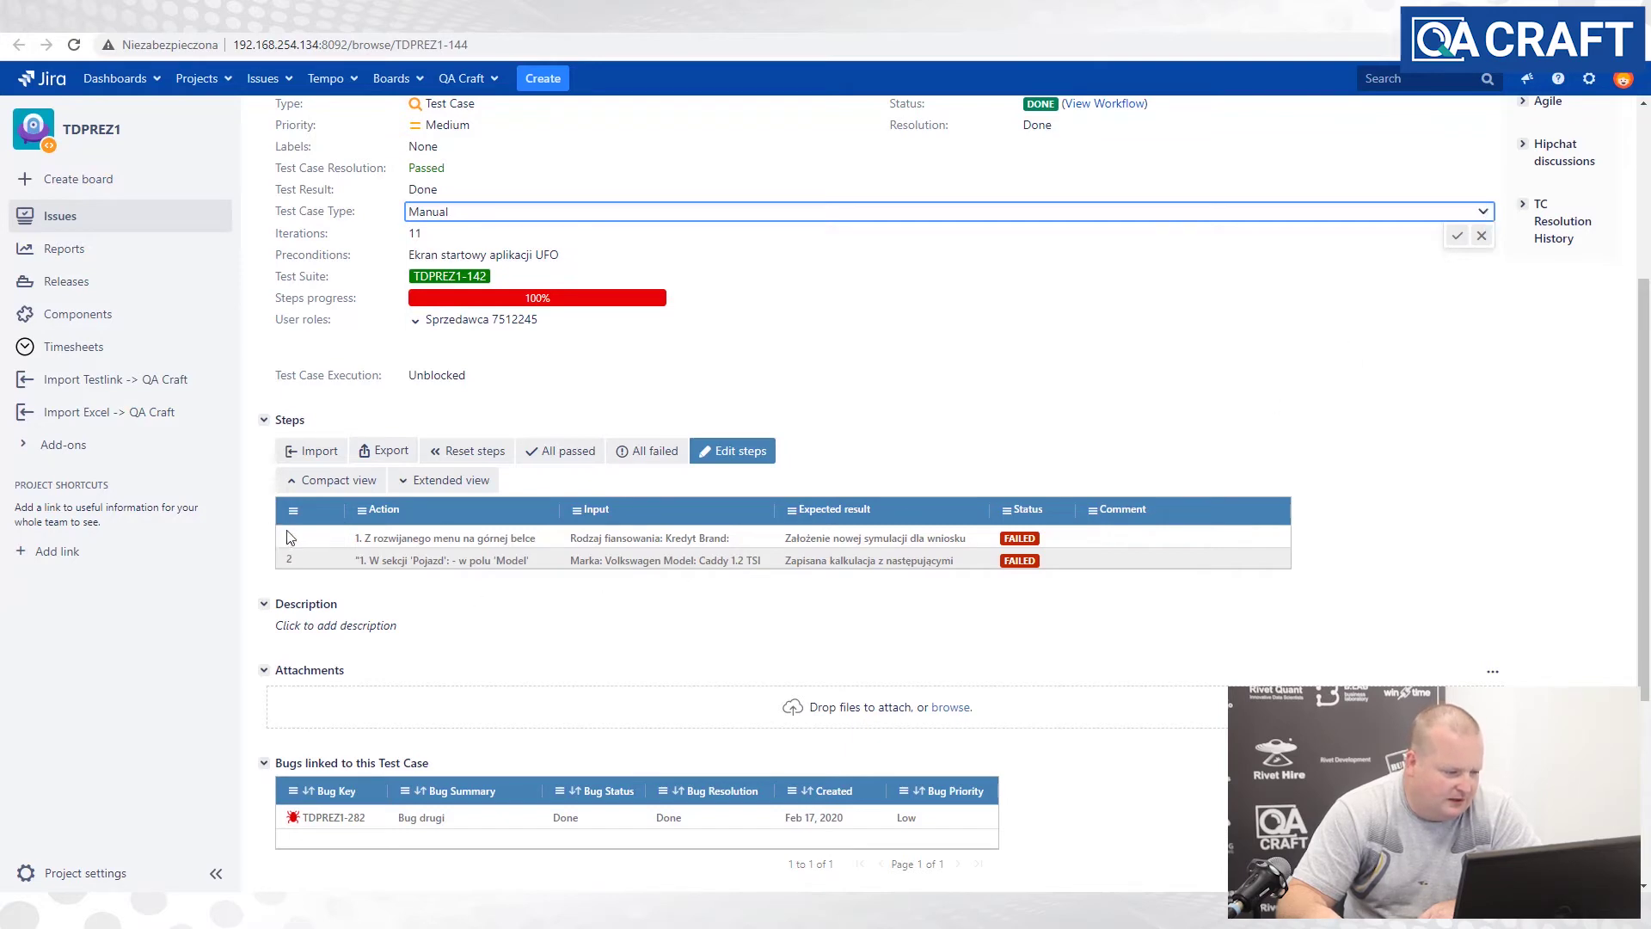
pyautogui.click(1490, 217)
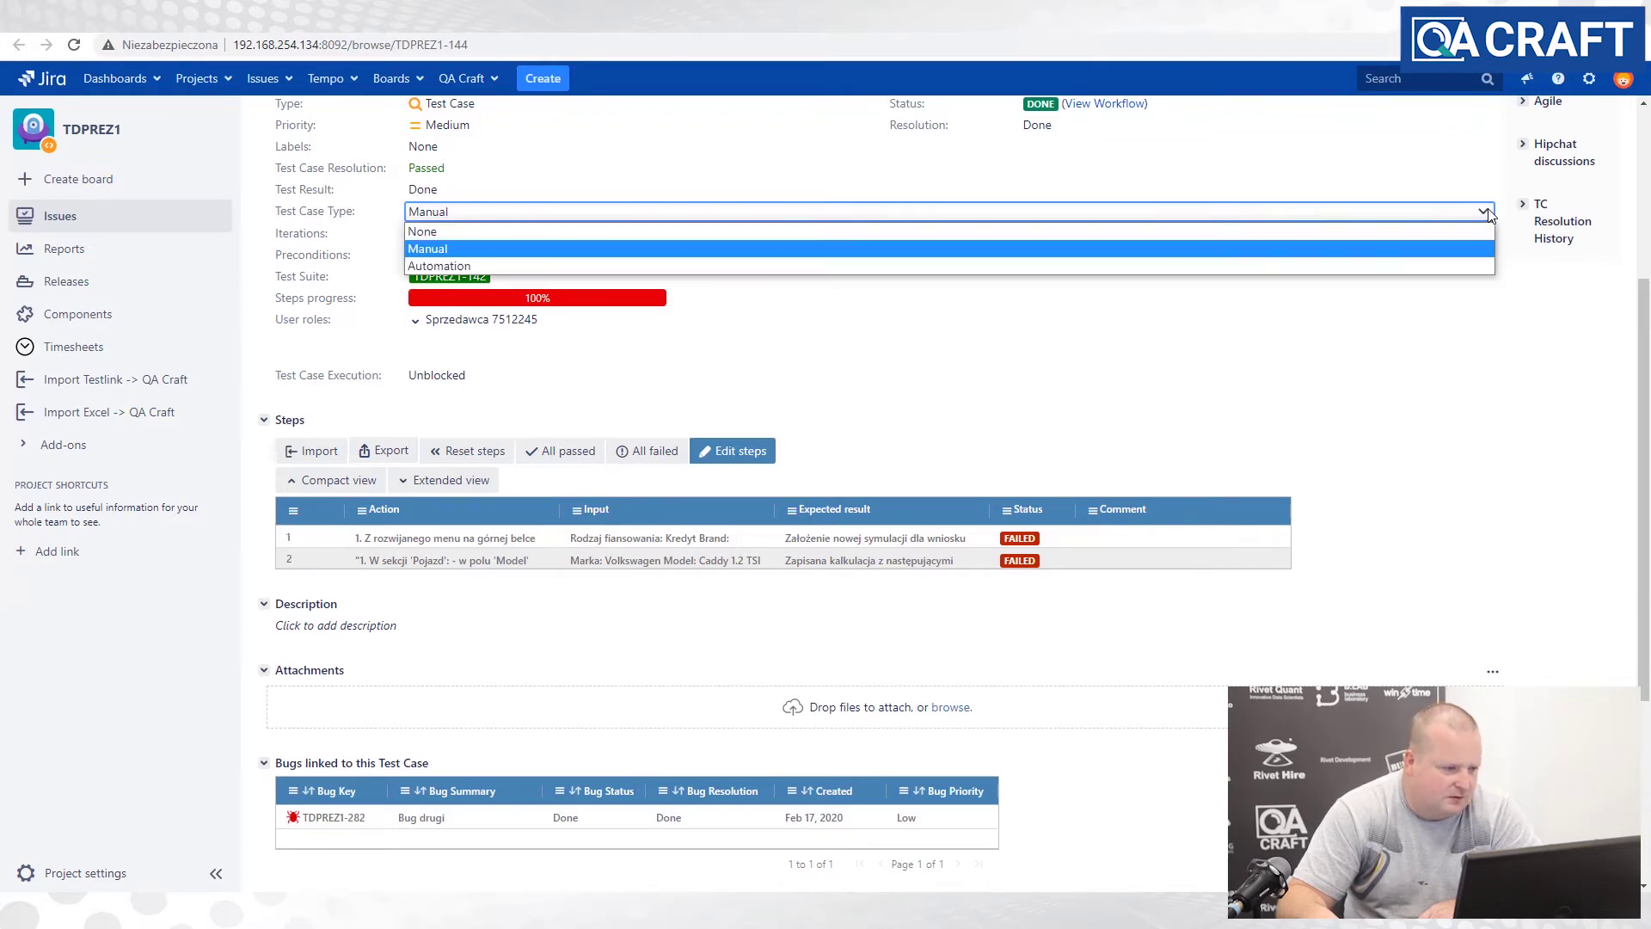
pyautogui.click(482, 263)
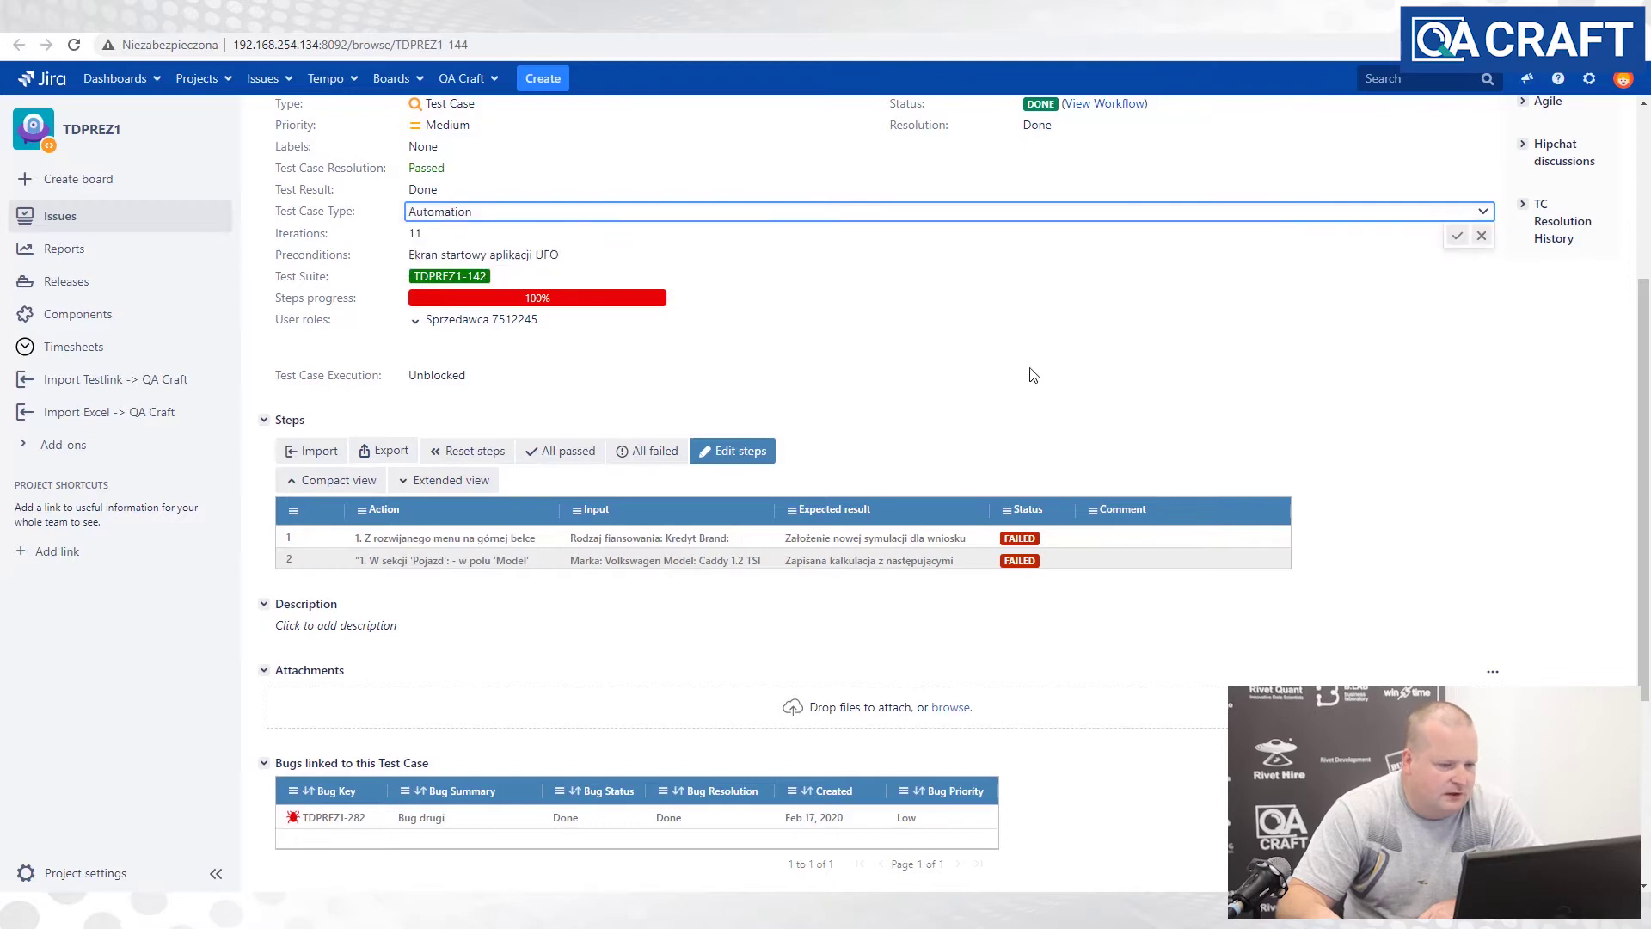
pyautogui.click(1457, 236)
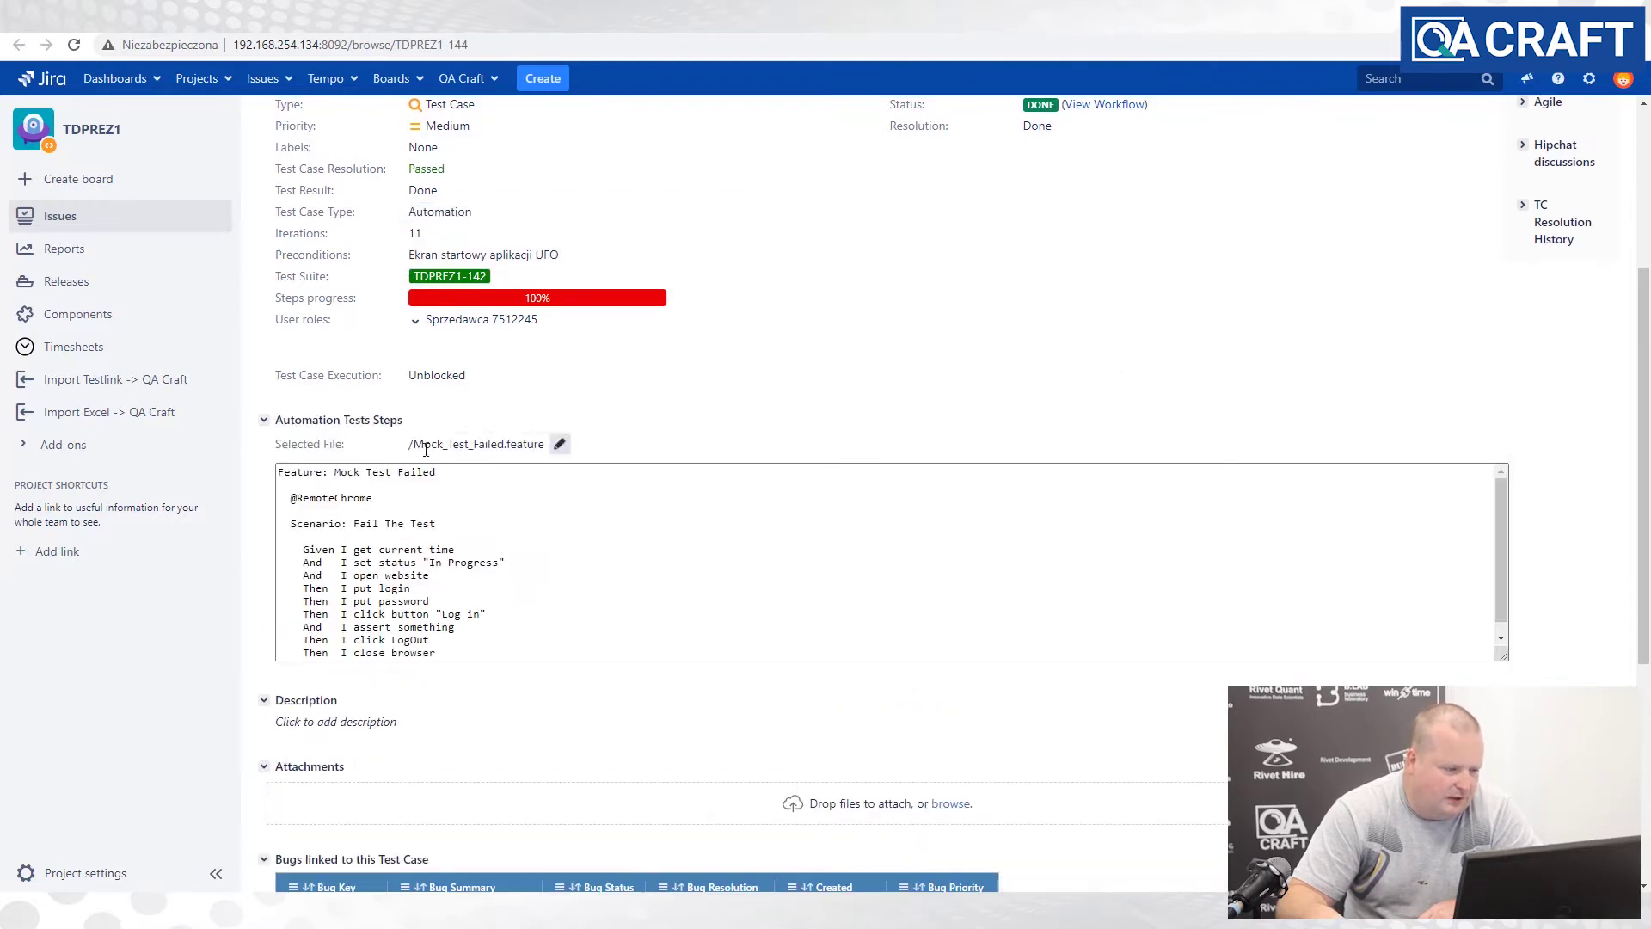
# - Assign /browsers.json as the test case's automation steps file and look through its content
pyautogui.click(559, 444)
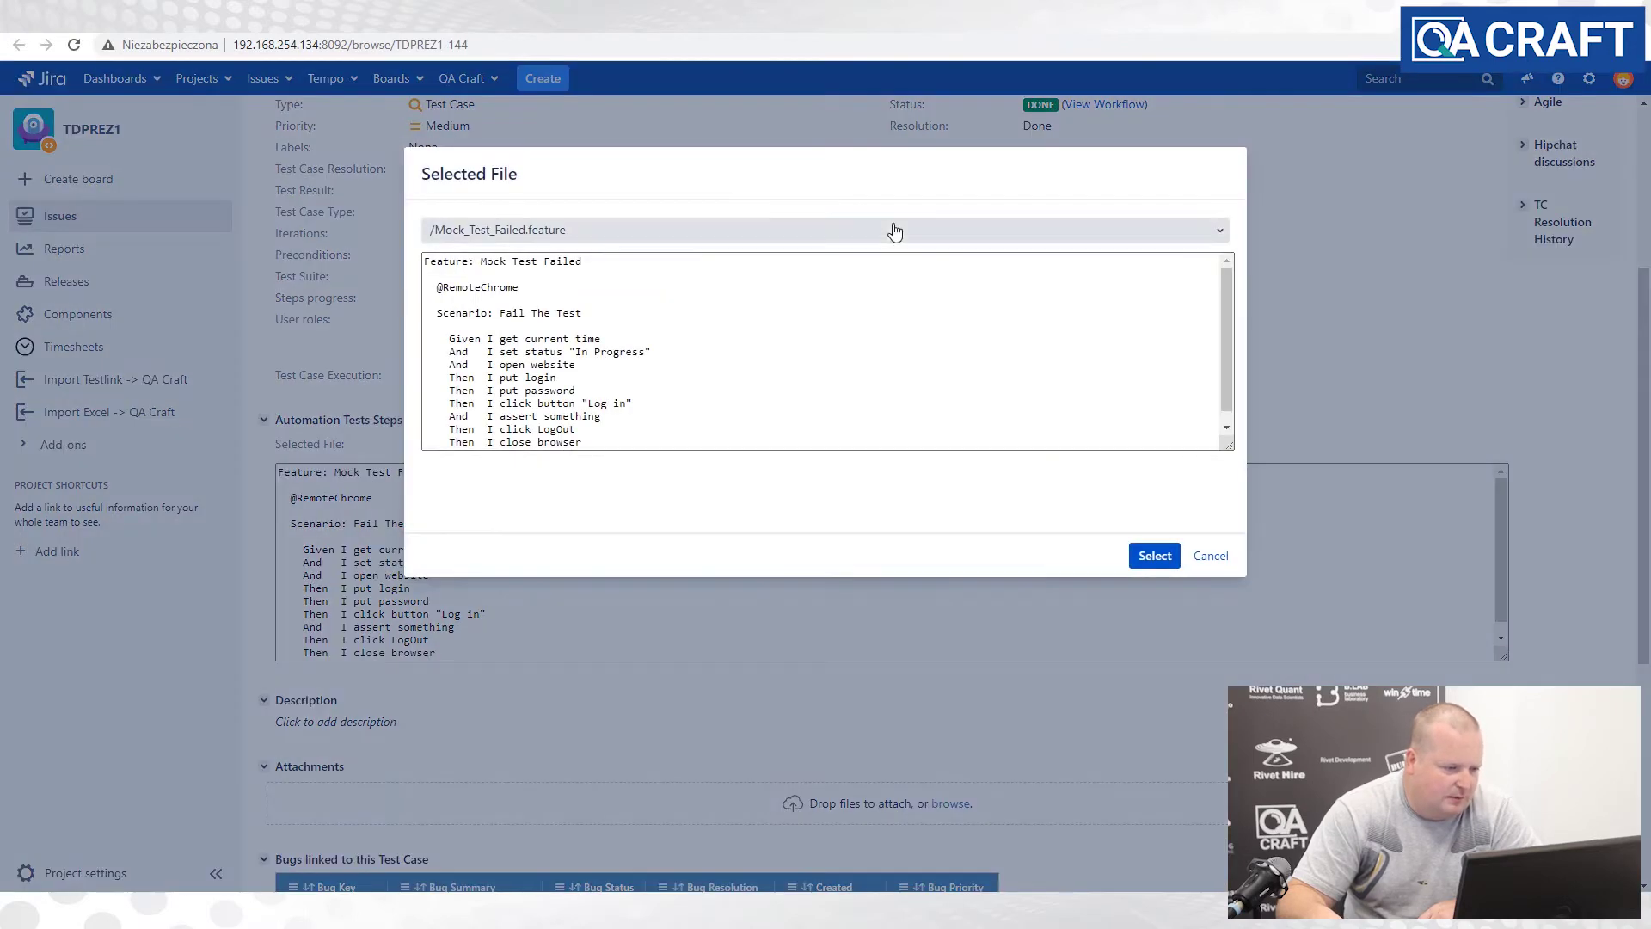
pyautogui.click(1222, 229)
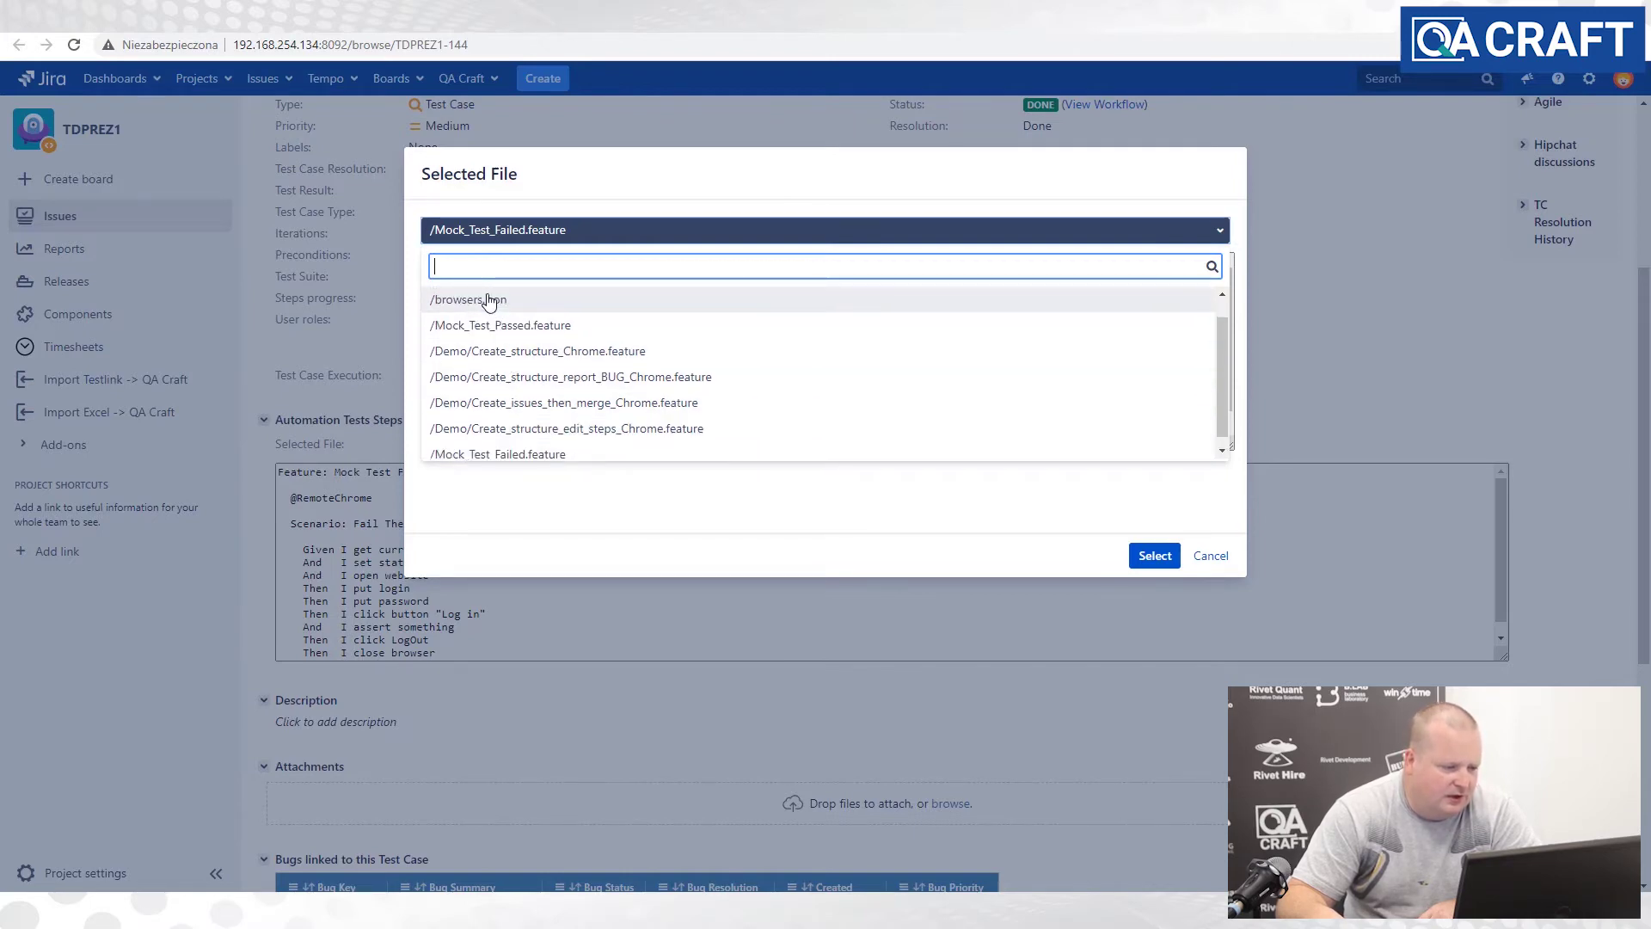
pyautogui.click(489, 301)
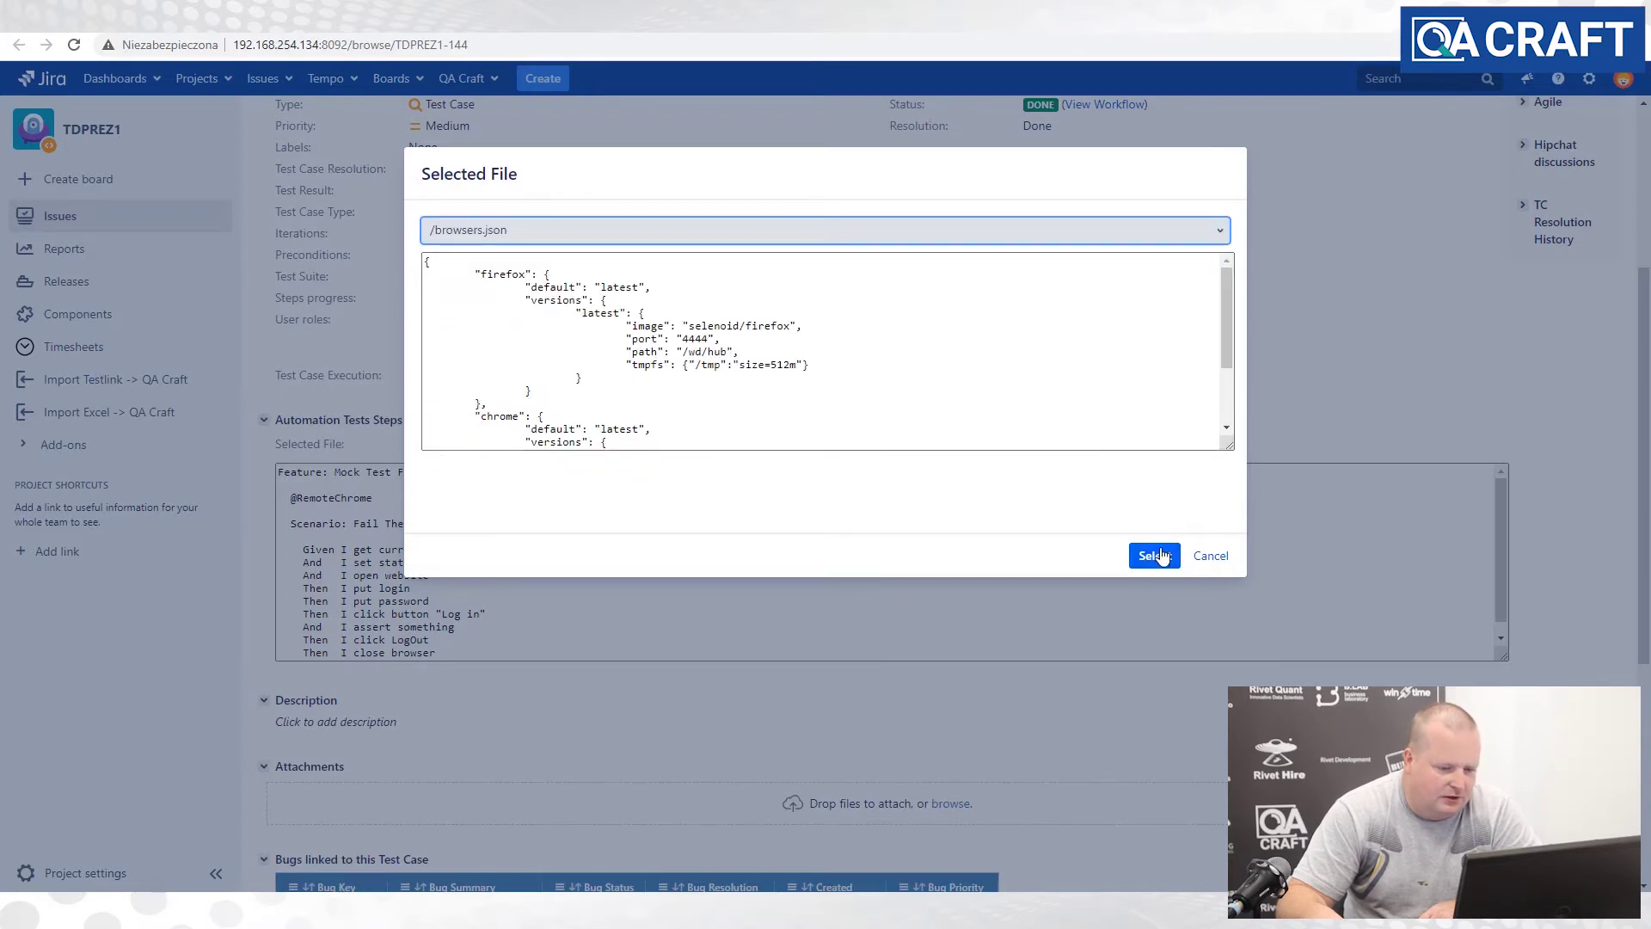
pyautogui.click(1153, 556)
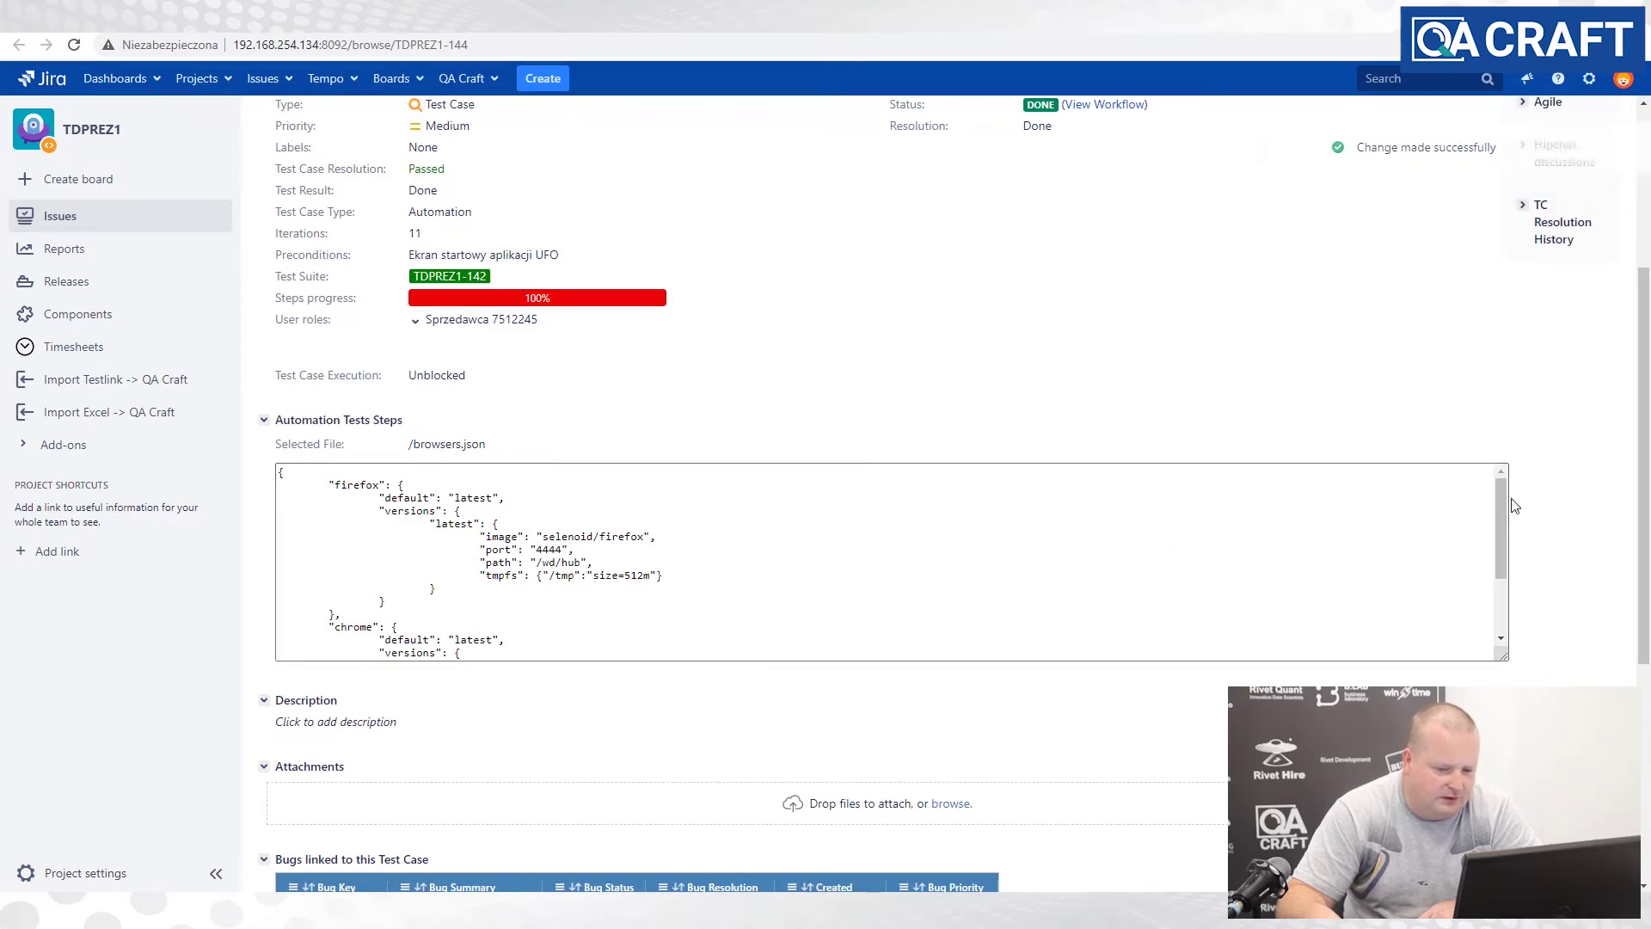
pyautogui.moveTo(1503, 497)
pyautogui.mouseDown()
pyautogui.moveTo(1518, 564)
pyautogui.moveTo(1496, 525)
pyautogui.mouseUp()
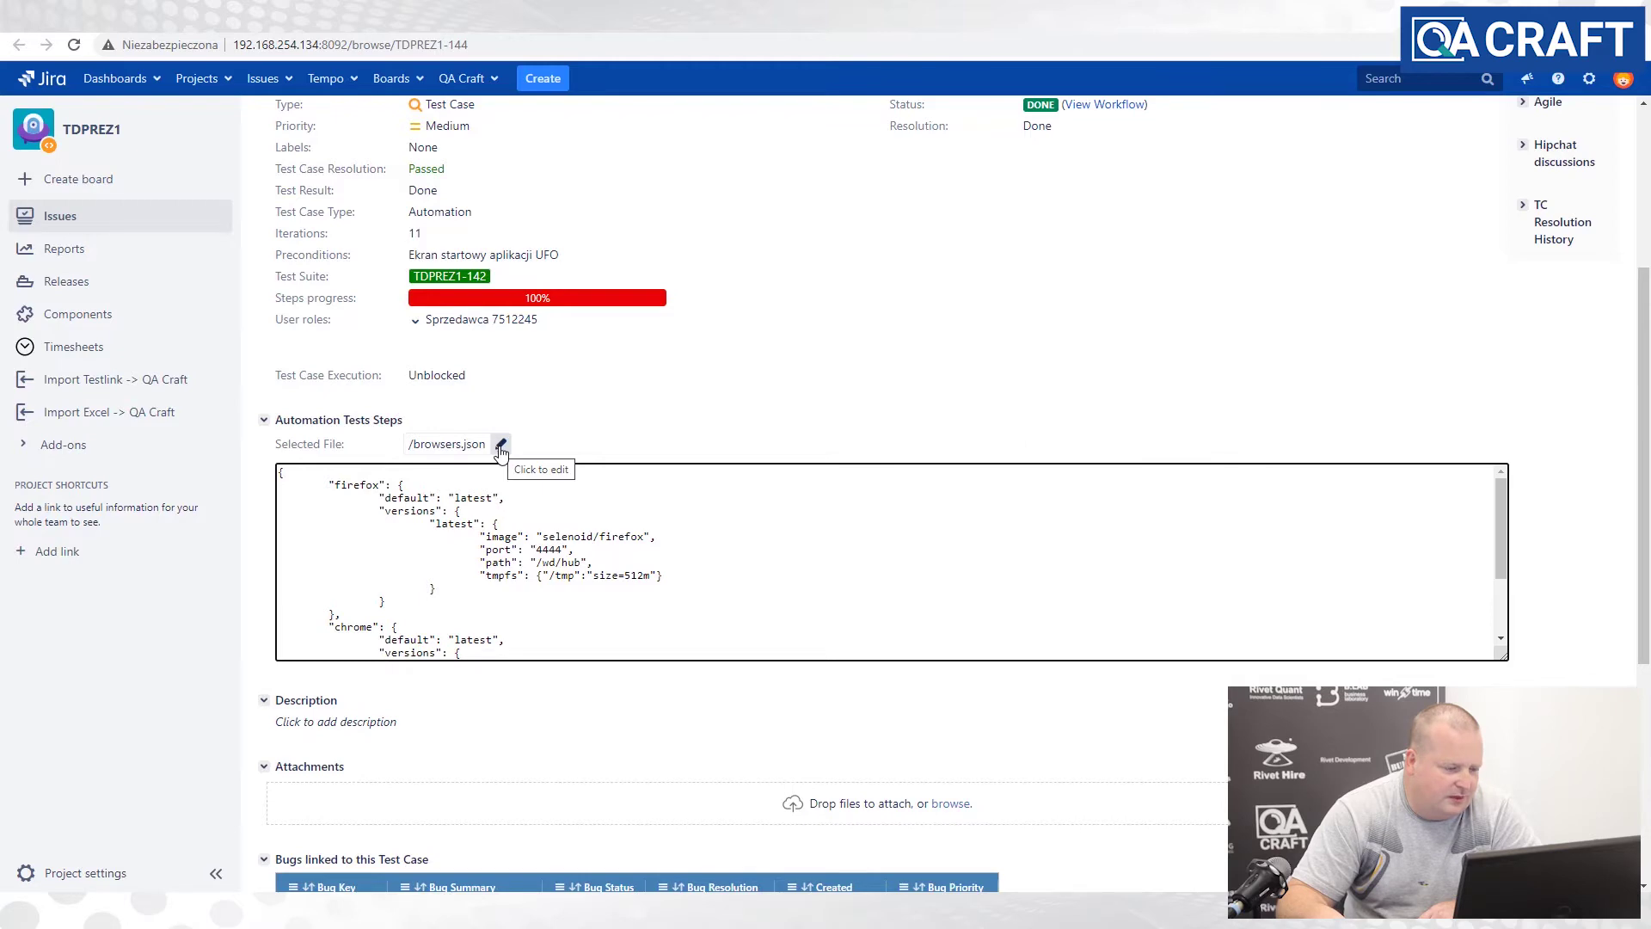
# - Assign /Mock_Test_Failed.feature as the selected file for the test case's automation steps
pyautogui.click(500, 445)
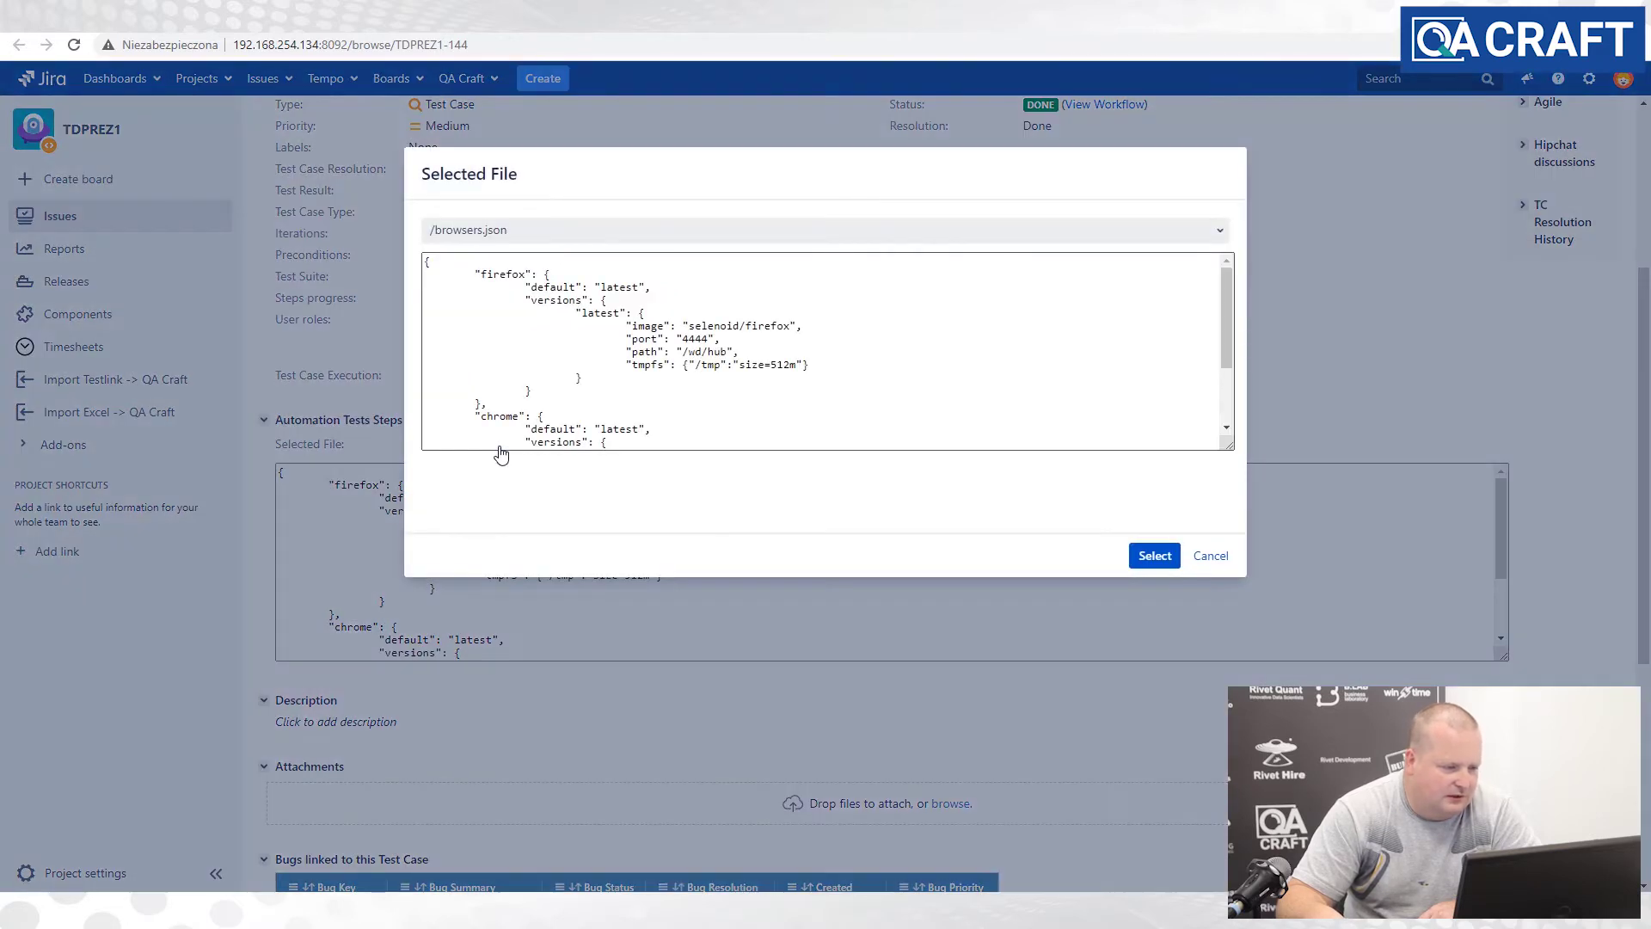
pyautogui.click(1220, 231)
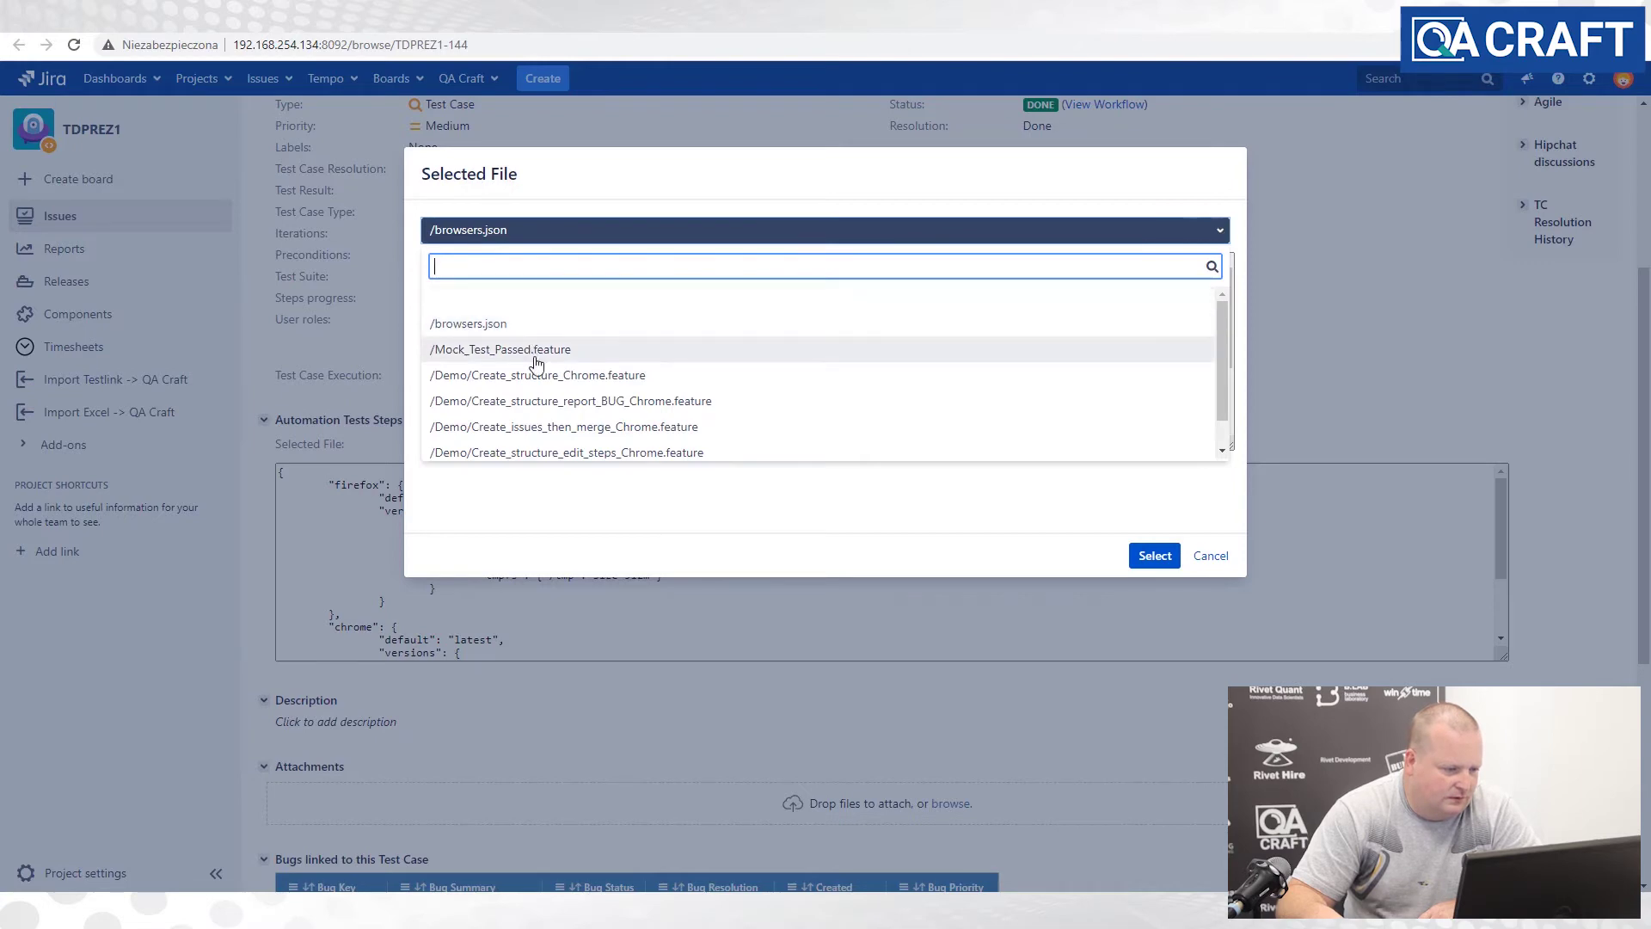
pyautogui.scroll(-1, 1225, 362)
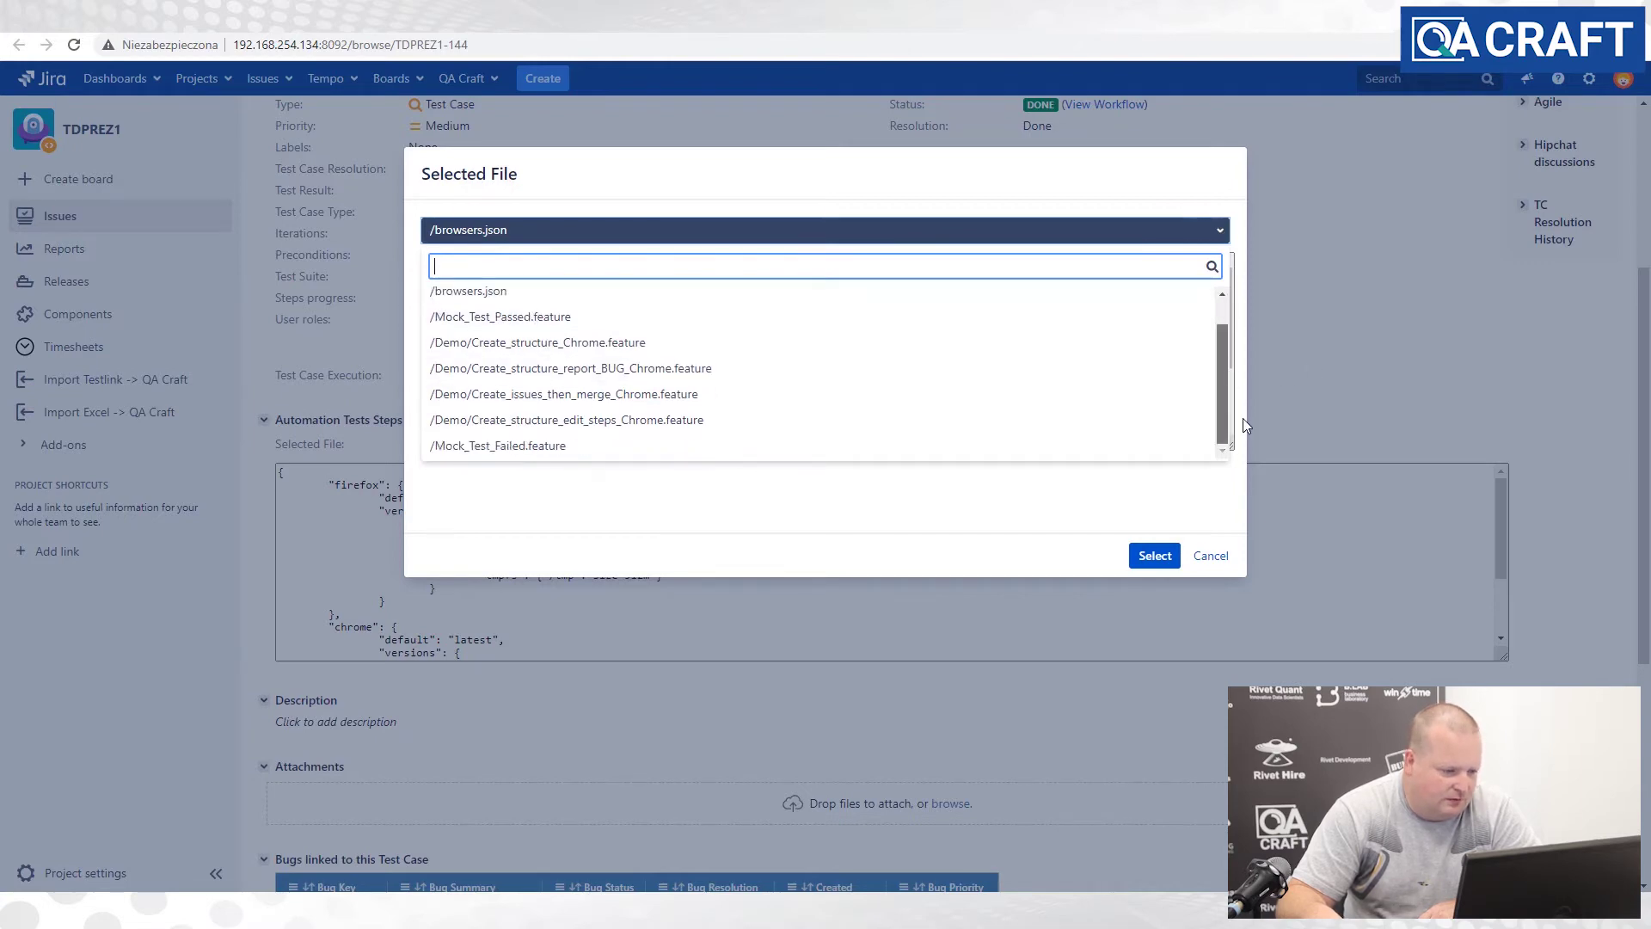
pyautogui.click(656, 442)
pyautogui.click(1153, 555)
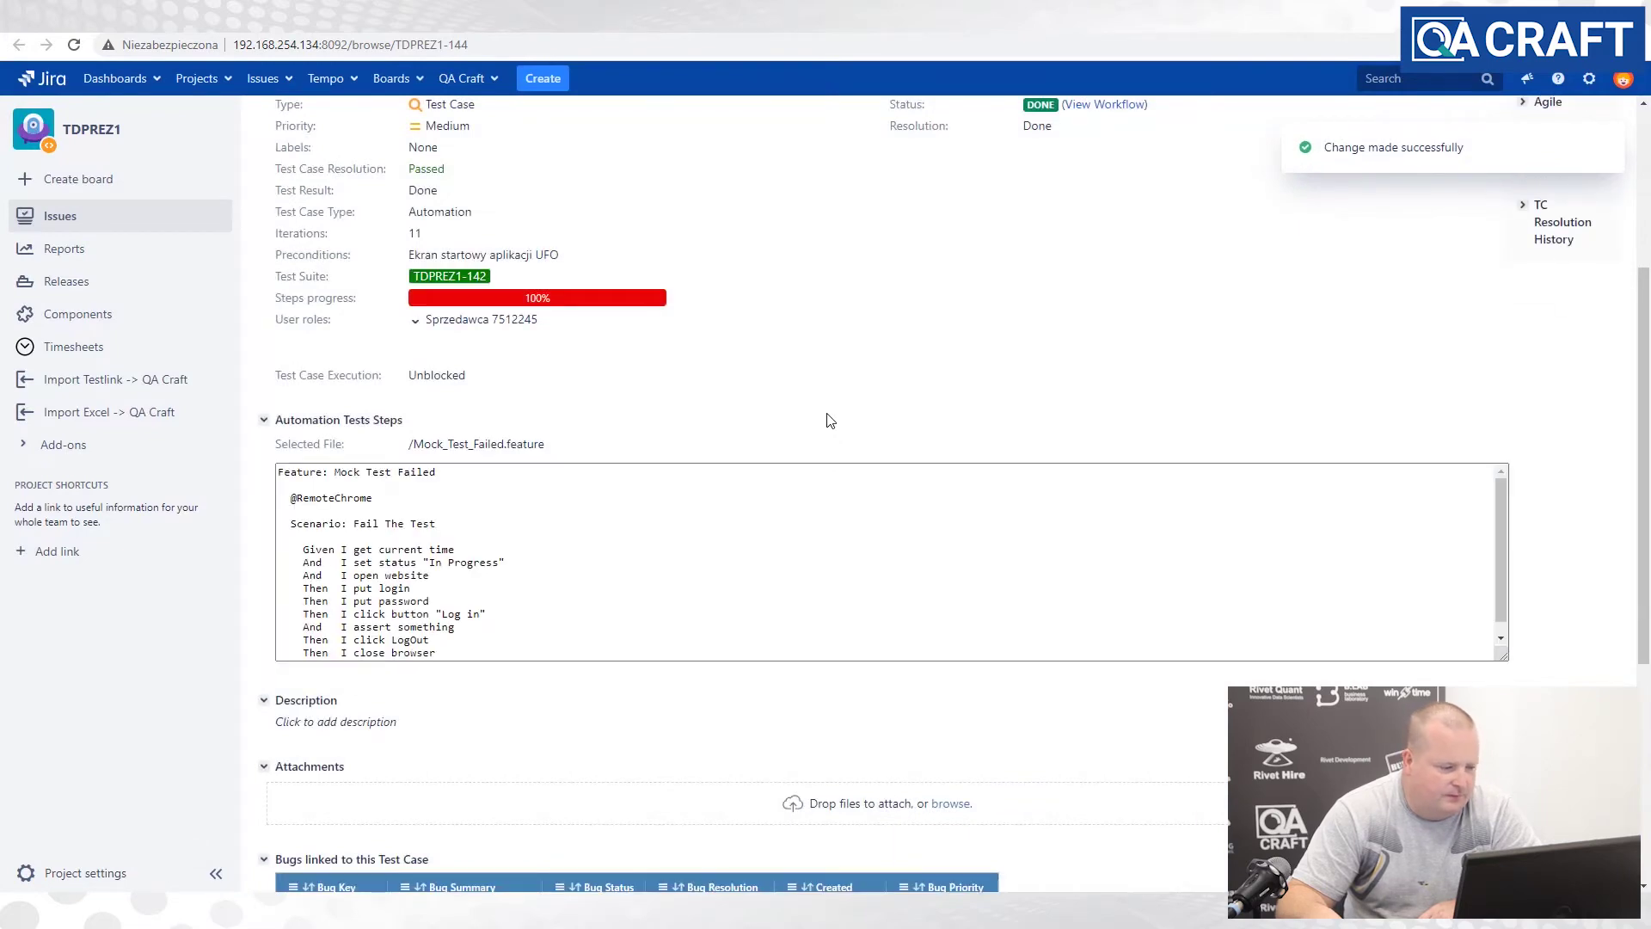
# - Back in the test plan, add TDPREZ1-145 to the "dowolny komentarz" run, set its status to Run now, and update the run
pyautogui.click(189, 19)
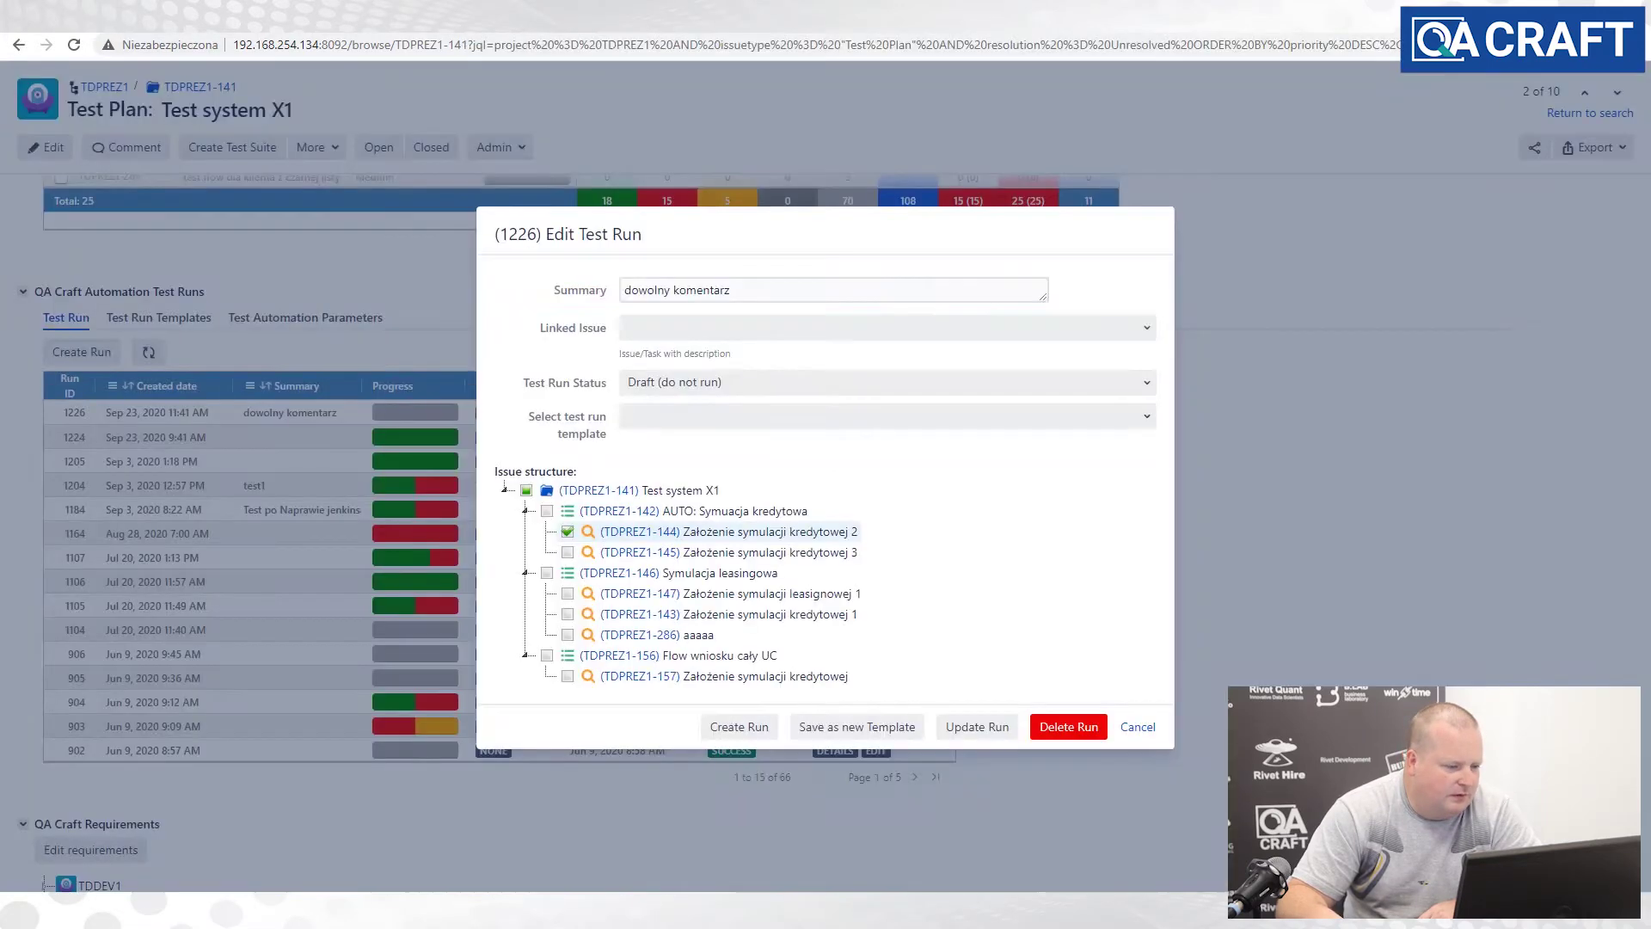
pyautogui.click(567, 552)
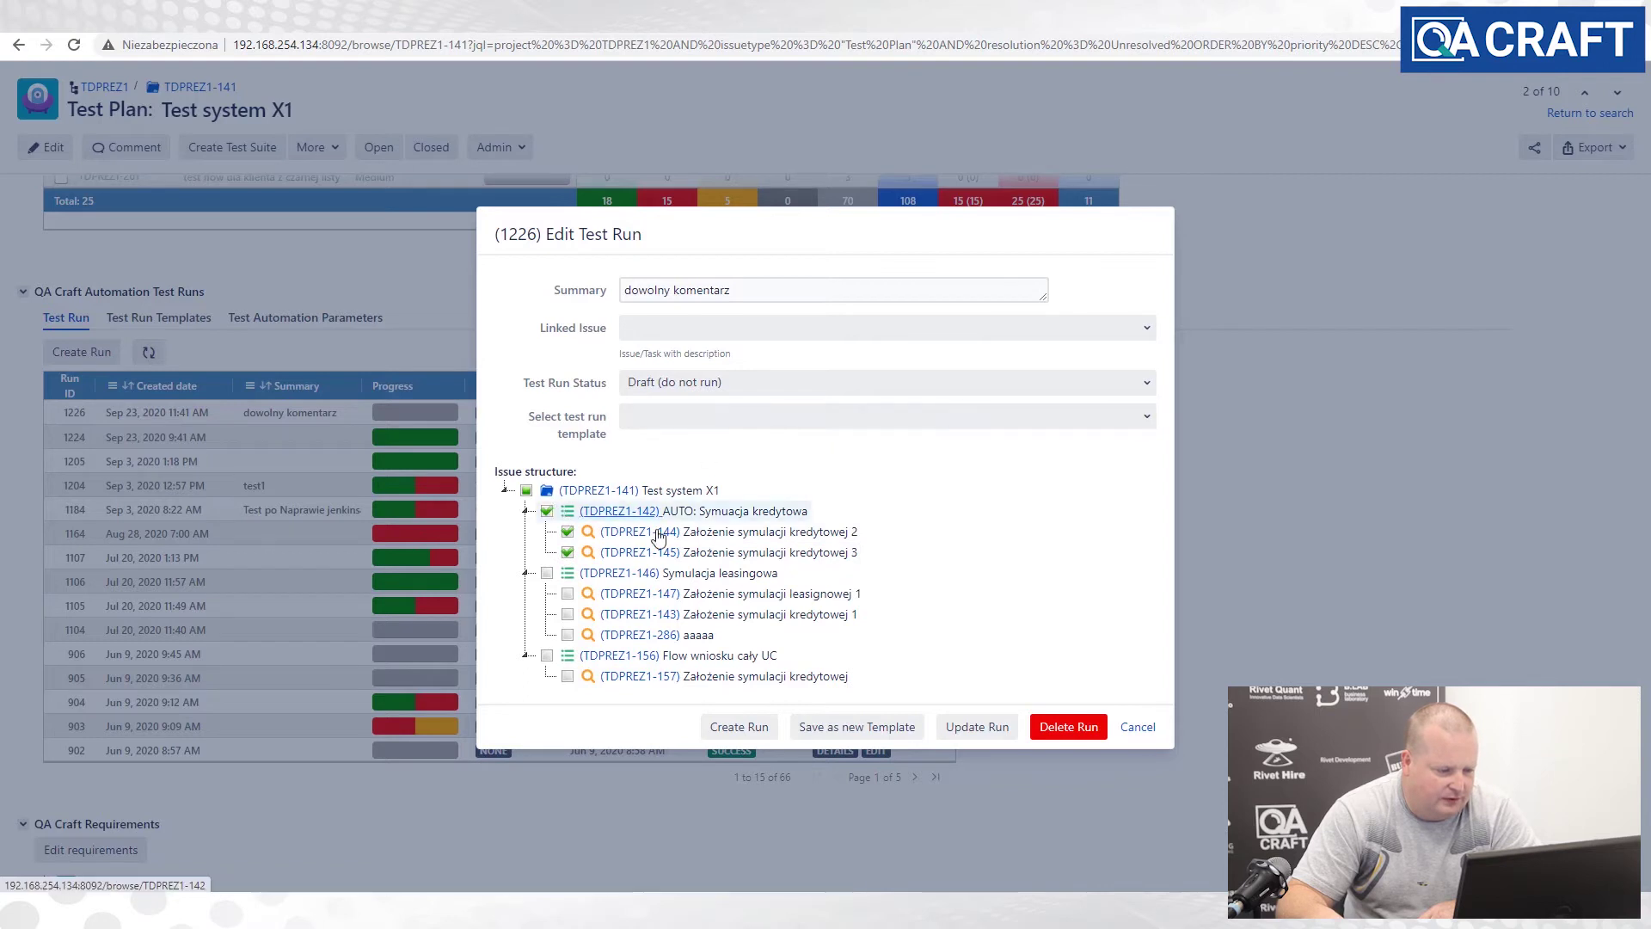
pyautogui.click(781, 382)
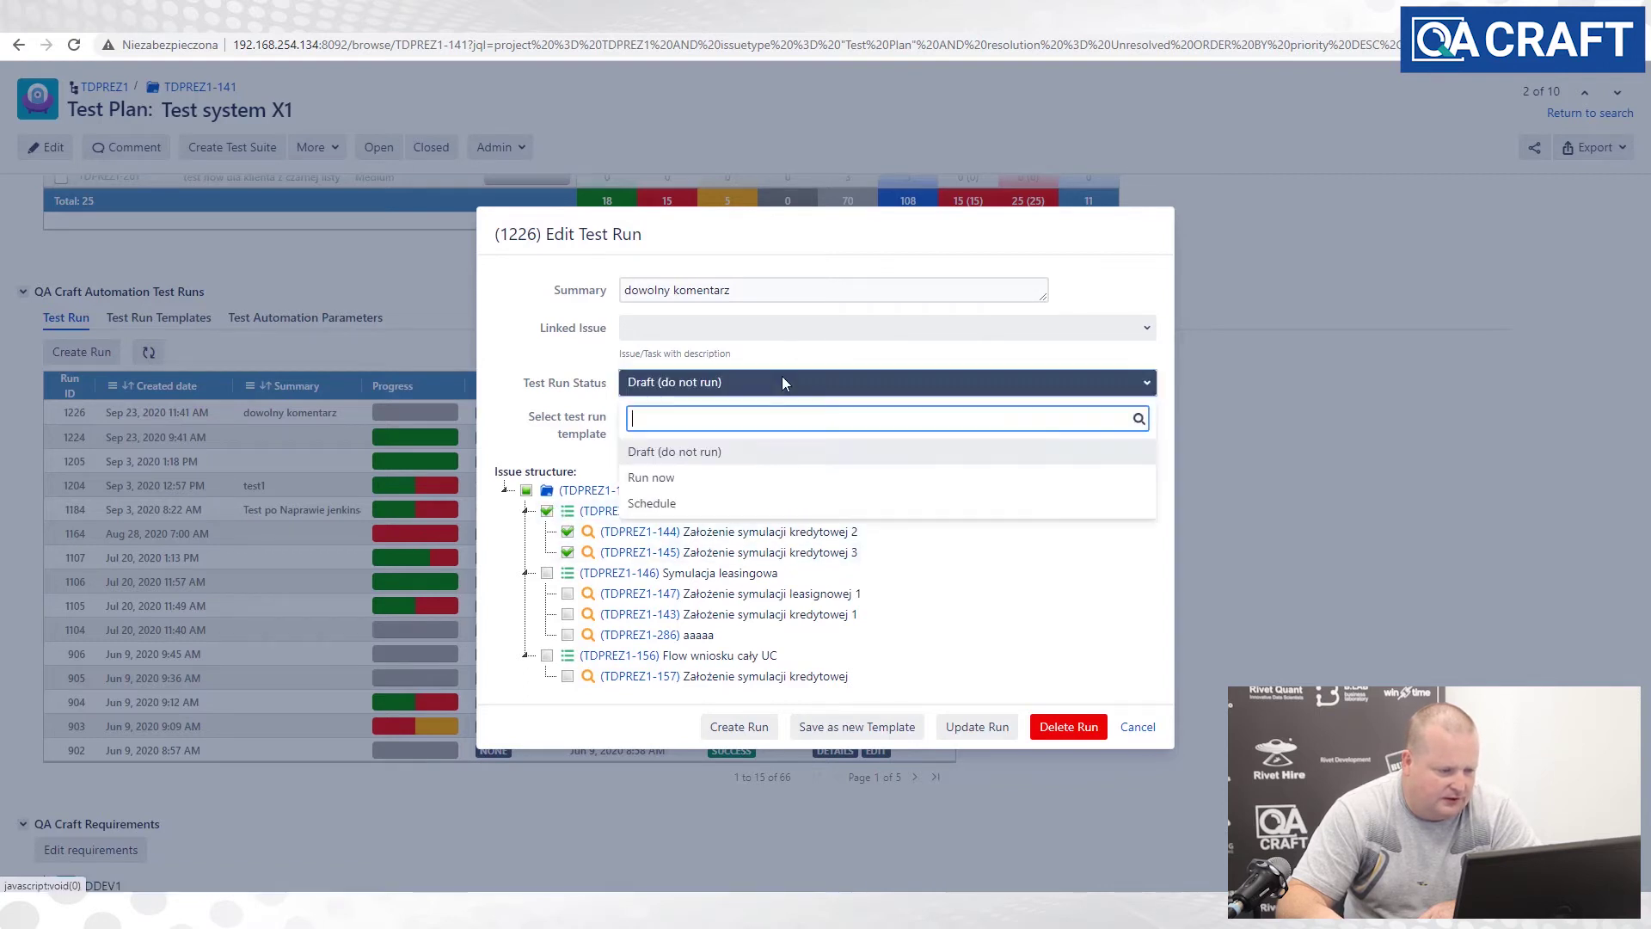
pyautogui.click(686, 478)
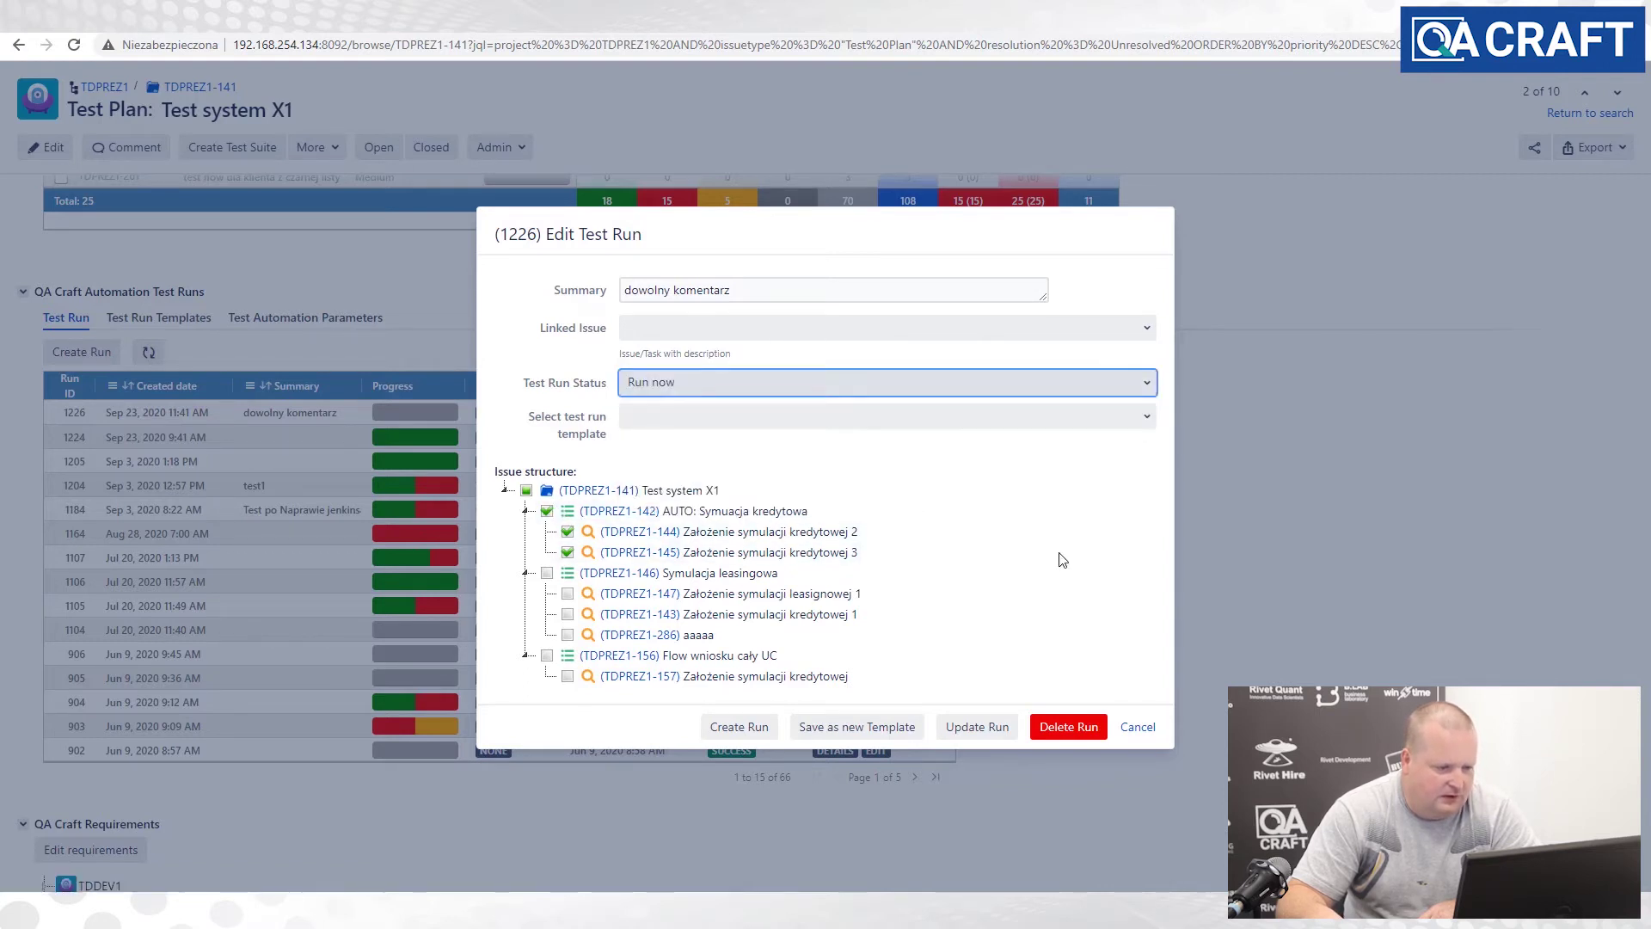
pyautogui.click(964, 729)
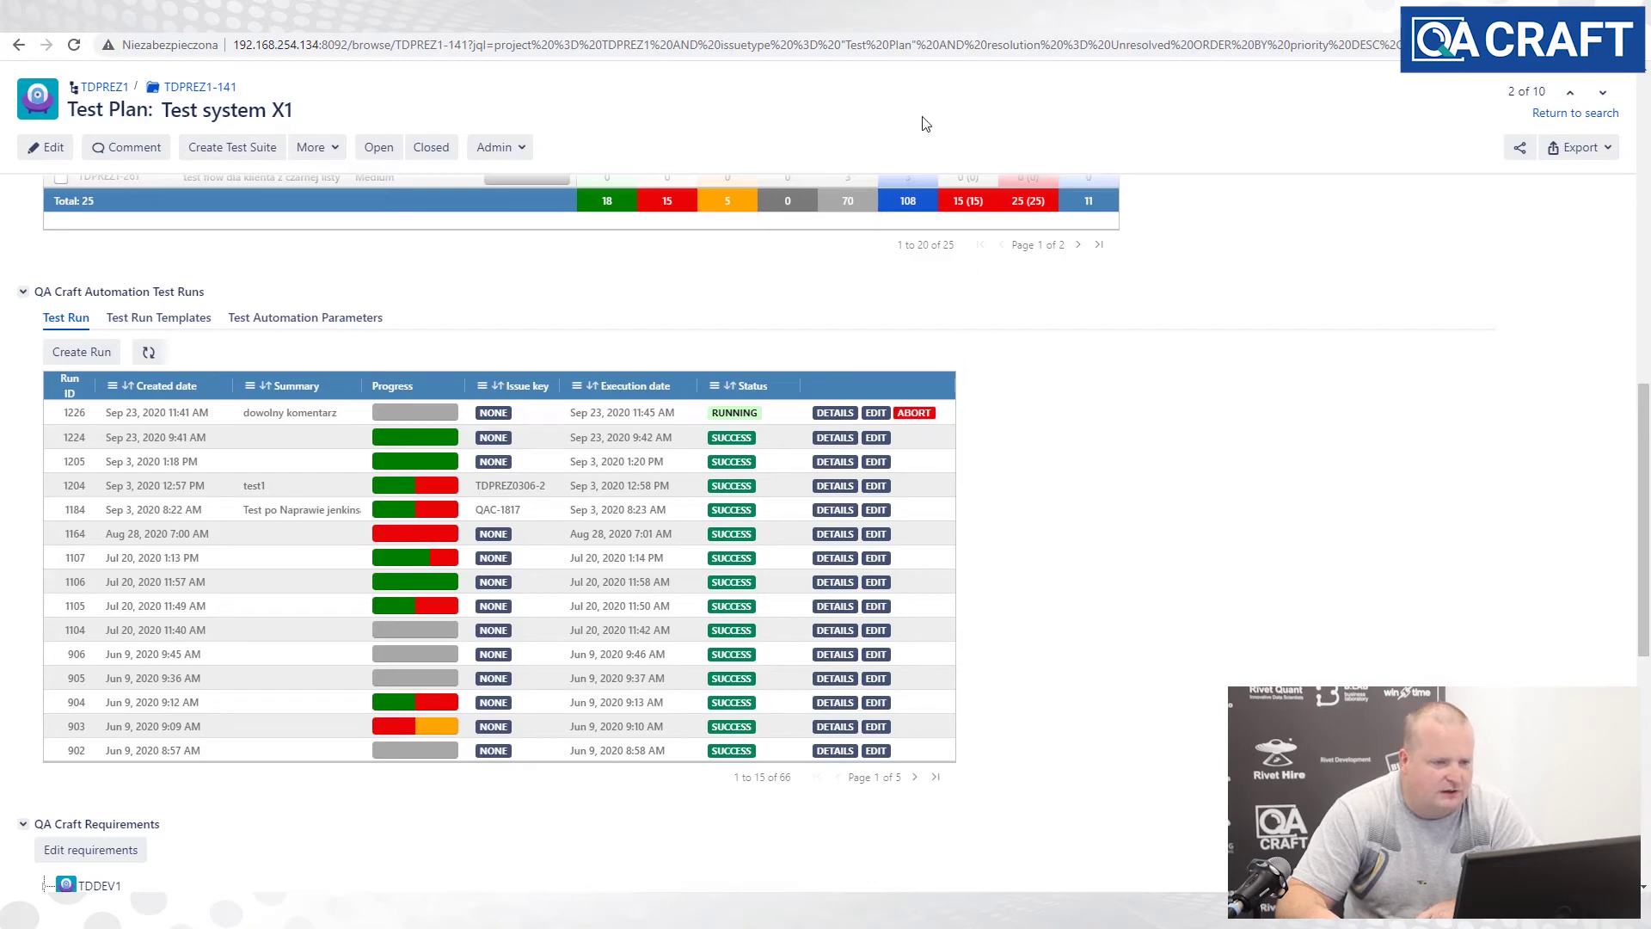
# - Check the job queue and executors in Jenkins and the "dowolny komentarz" run's test case statuses in Jira
pyautogui.hotkey('ctrl', 'Tab')
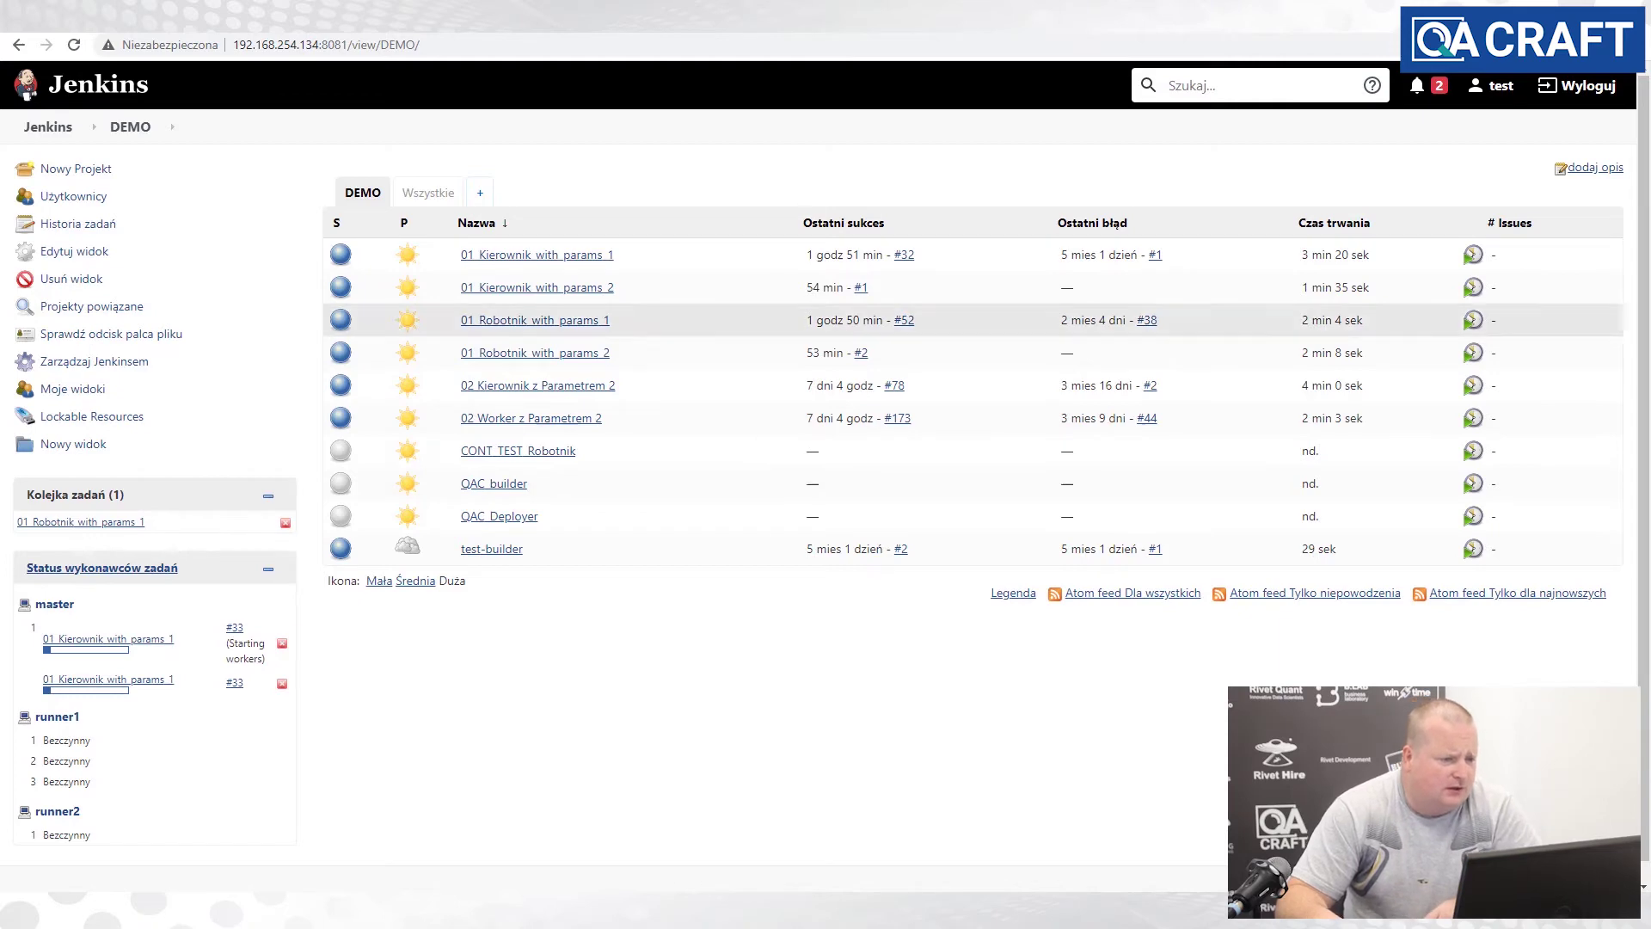
pyautogui.hotkey('ctrl', 'Tab')
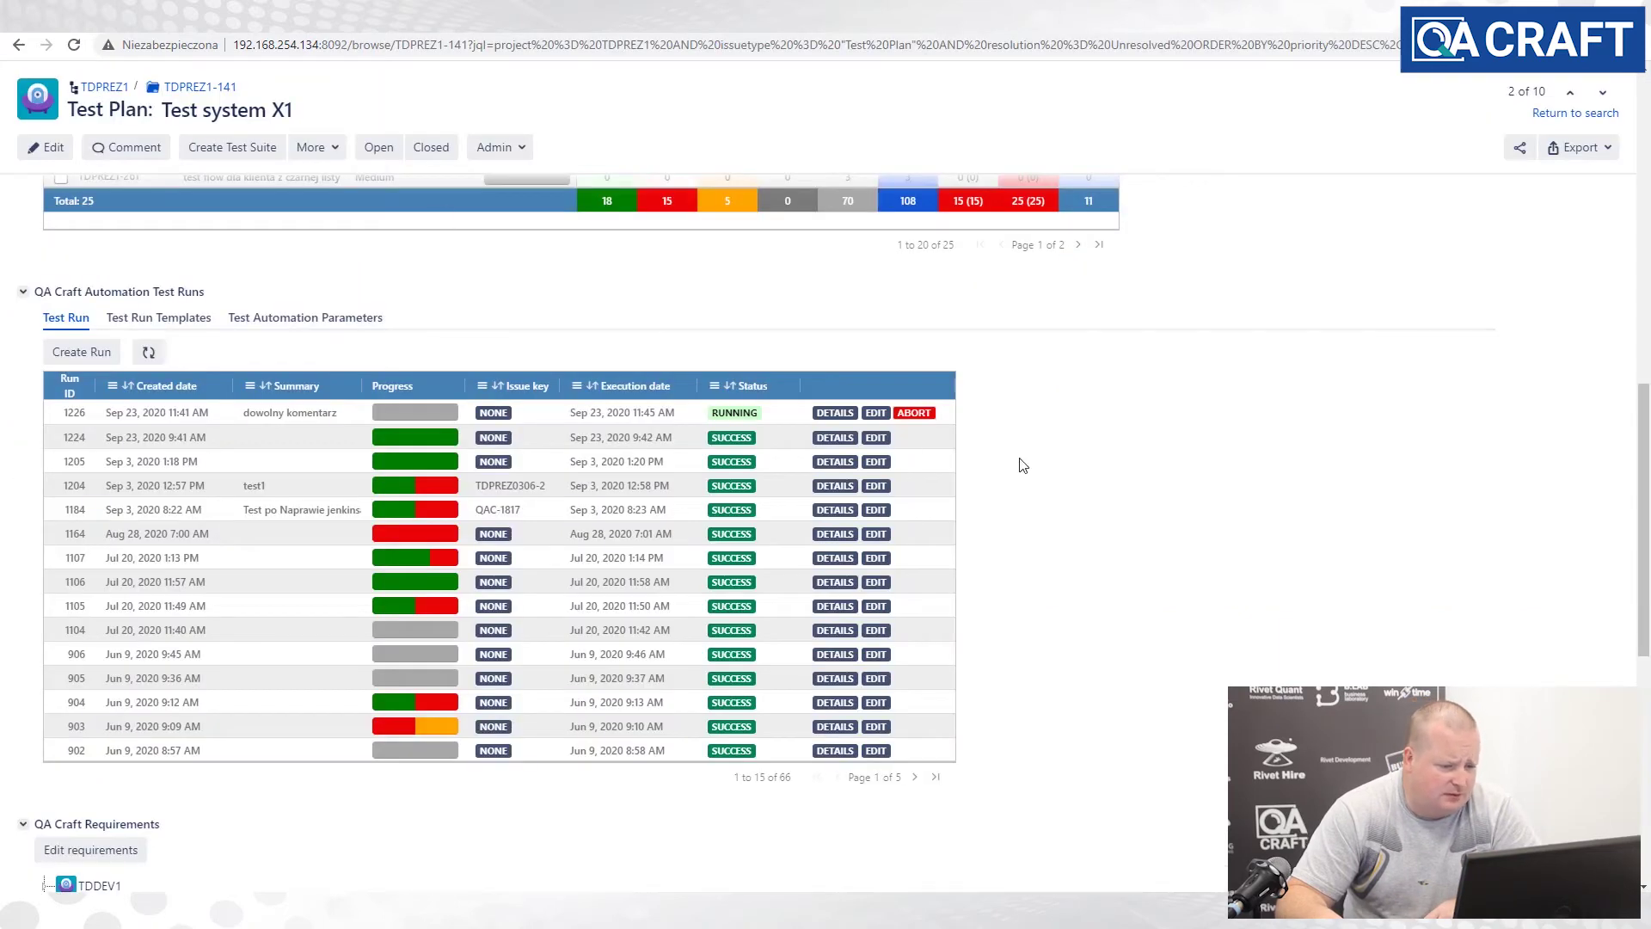
pyautogui.click(834, 412)
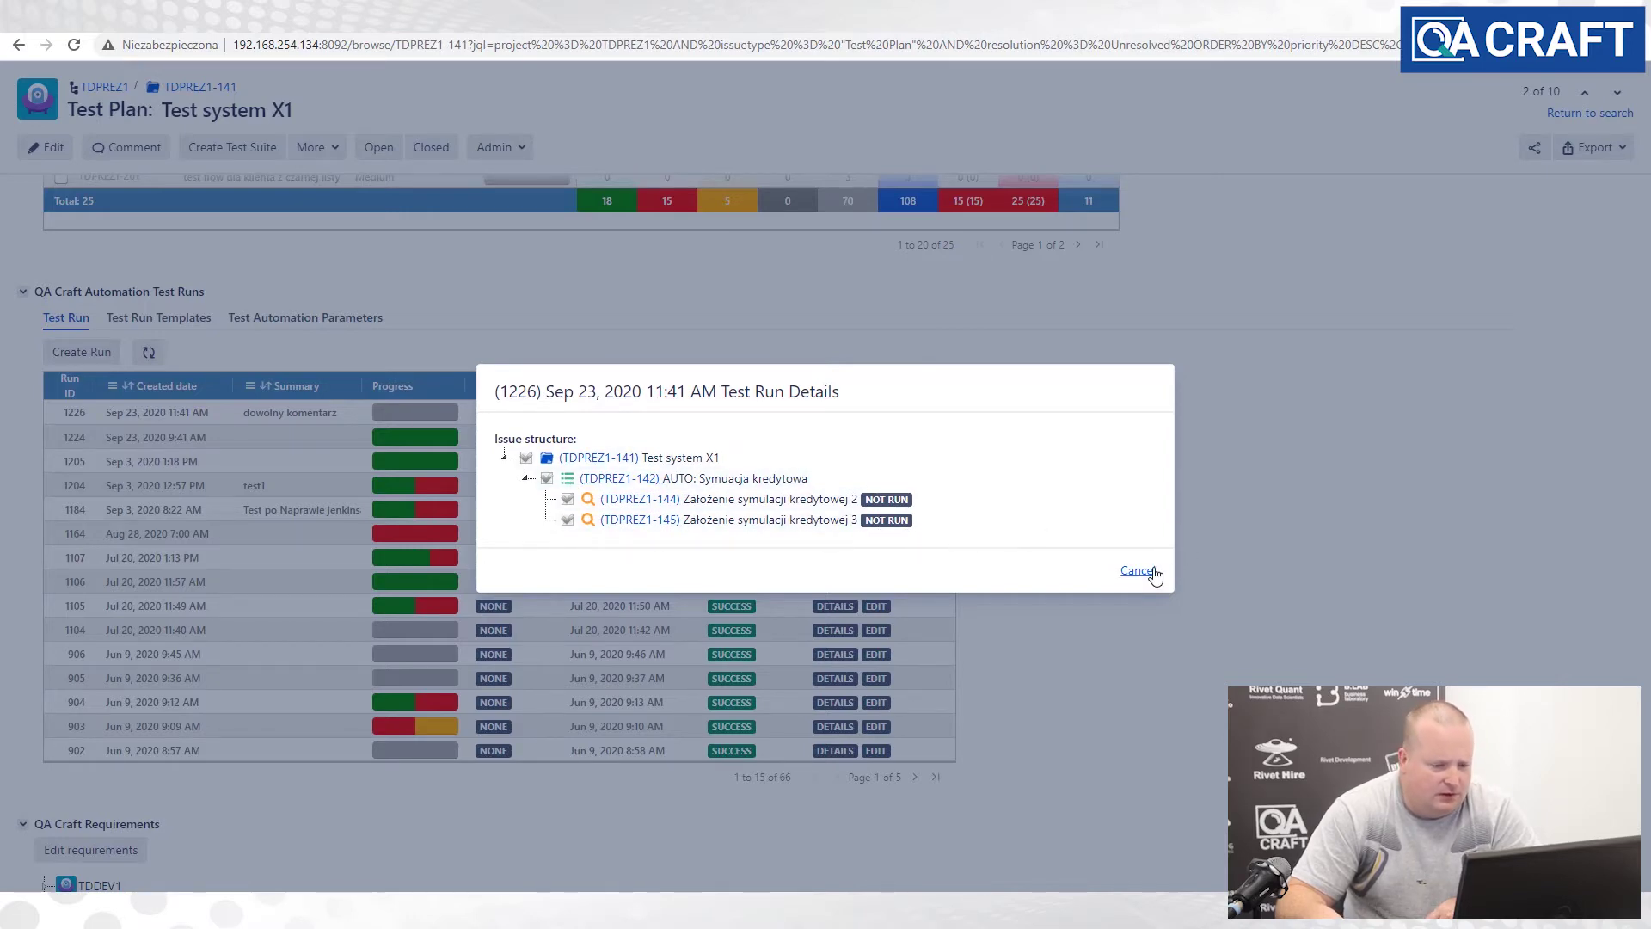
pyautogui.click(1137, 570)
pyautogui.click(1103, 18)
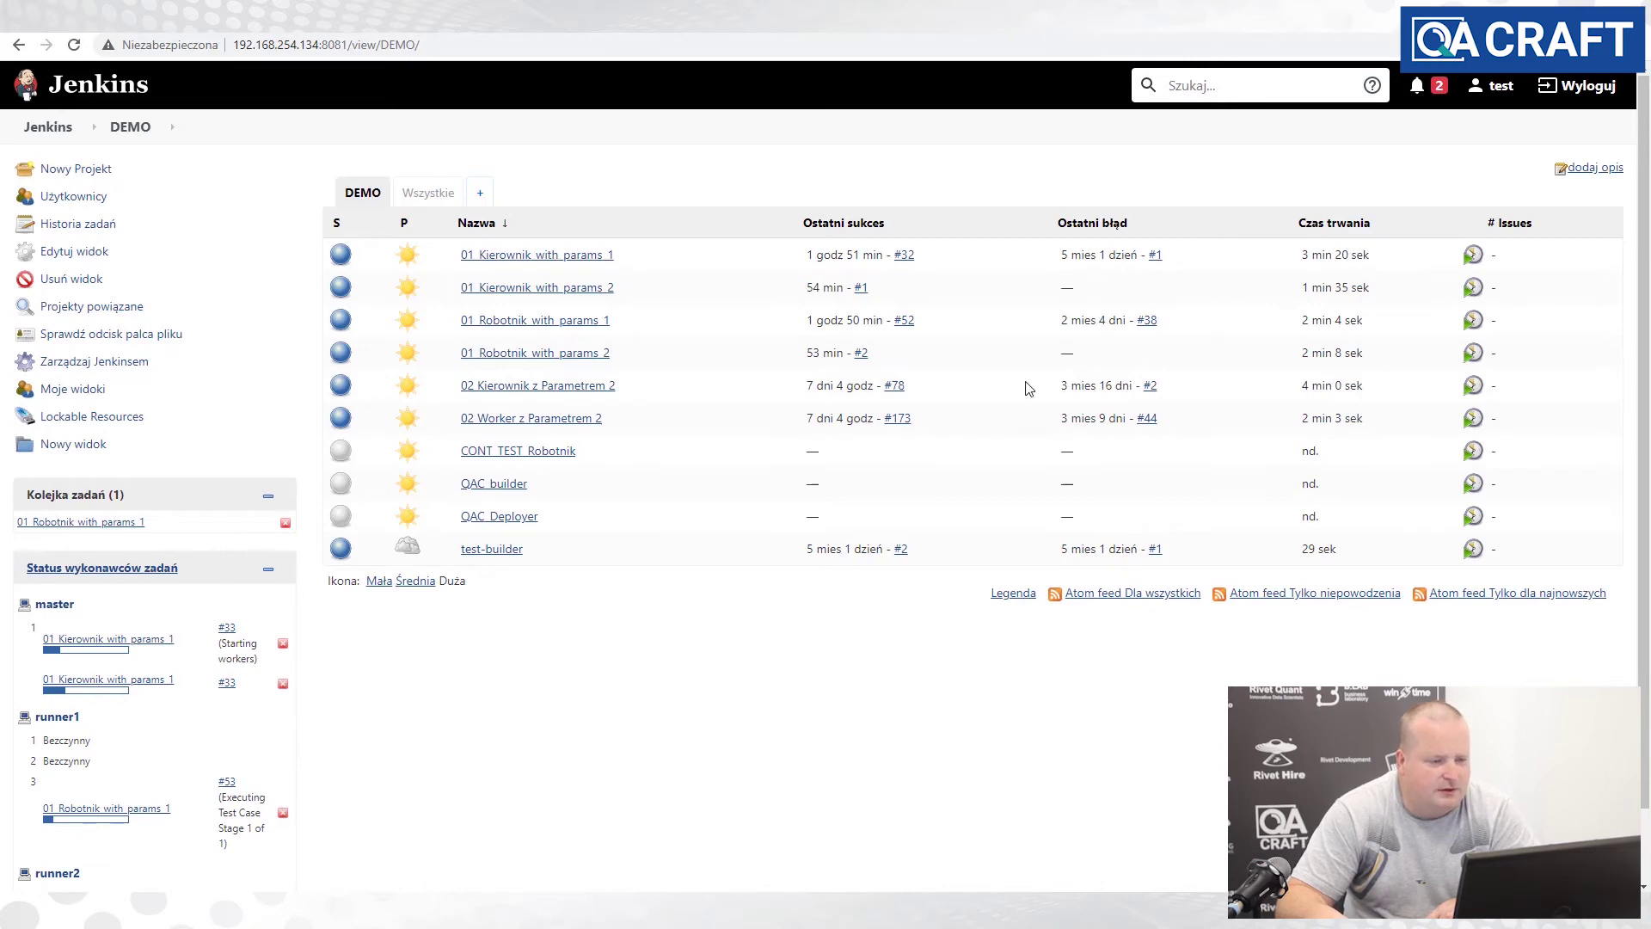
pyautogui.click(473, 17)
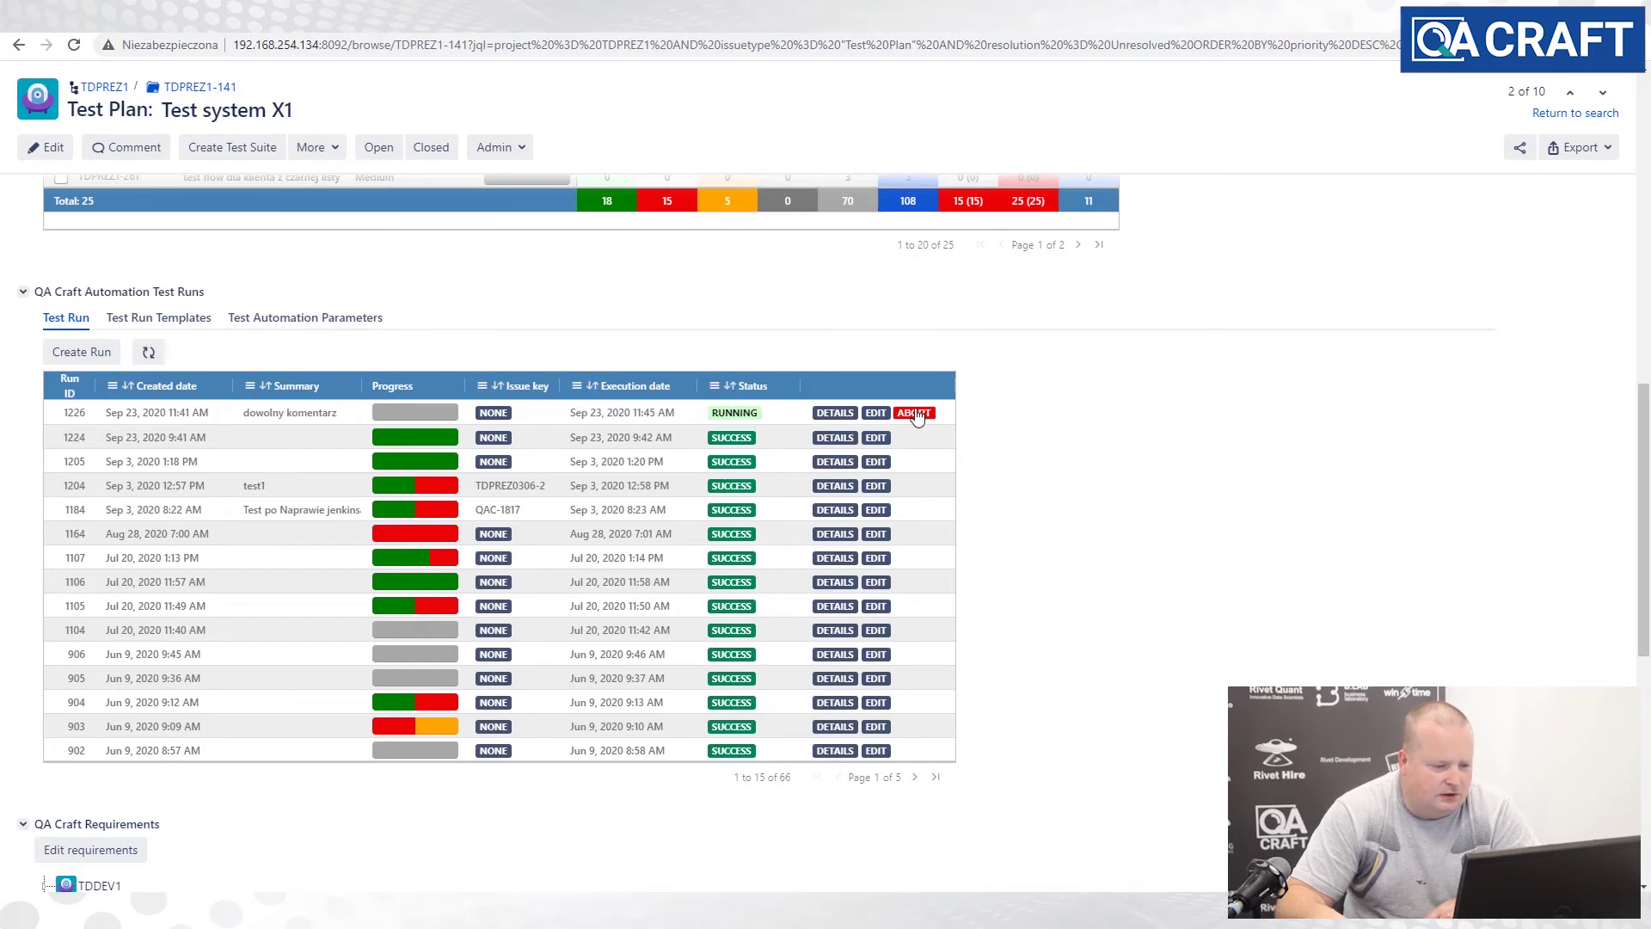
# - Review the test case results in the "dowolny komentarz" run's details and refresh the test run list
pyautogui.click(834, 413)
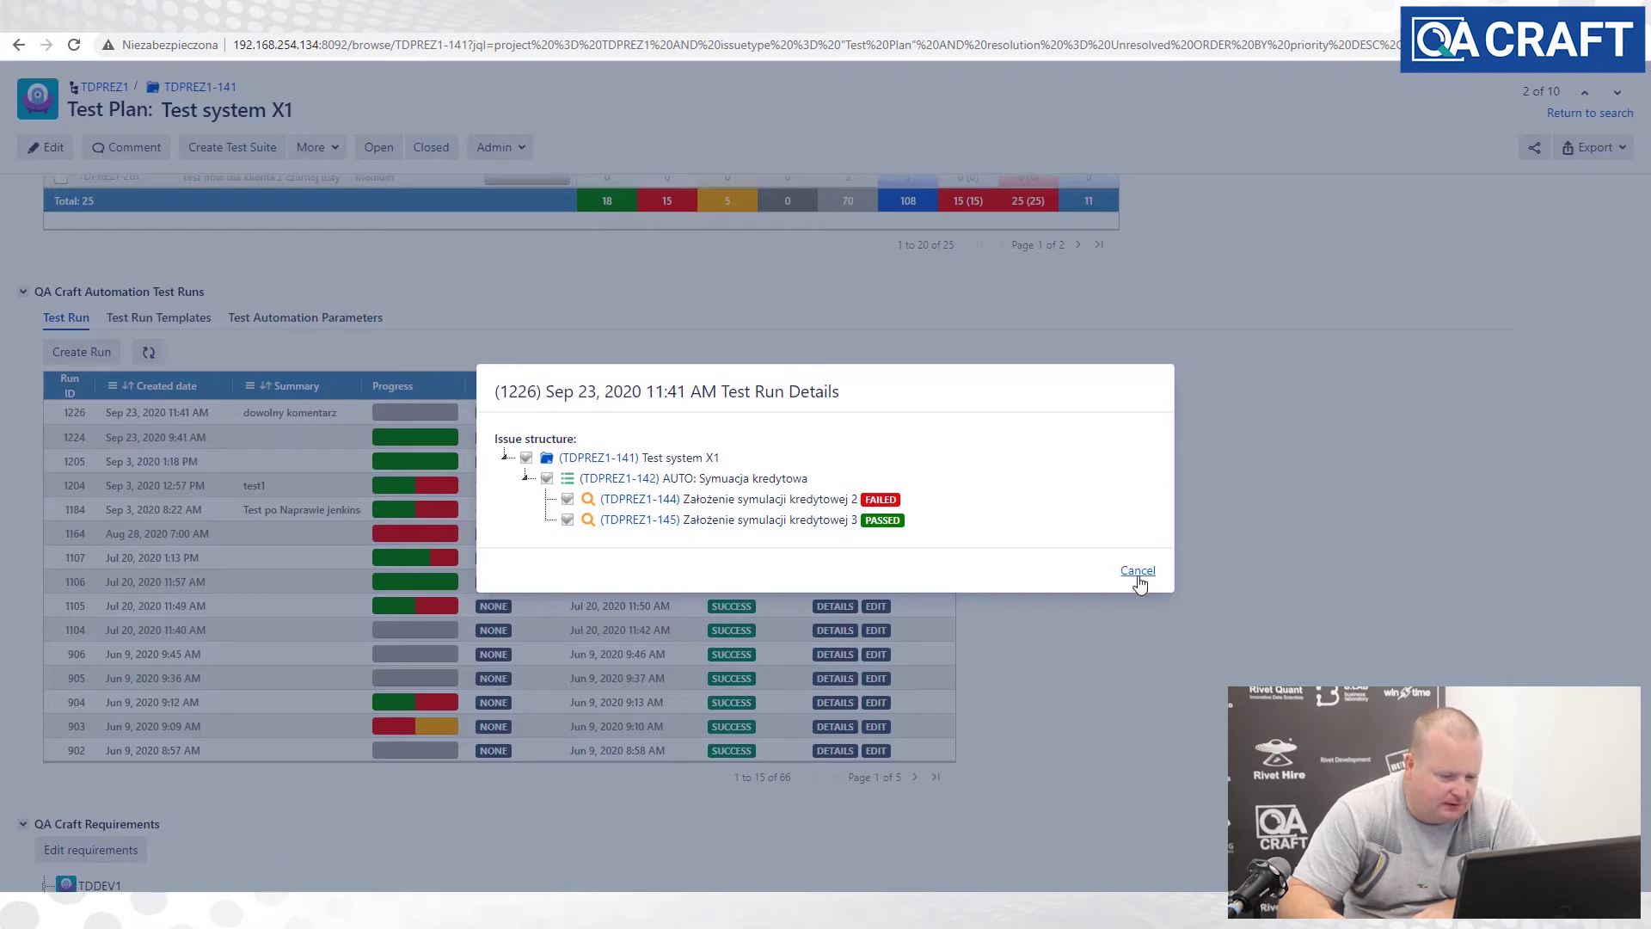
pyautogui.click(1139, 572)
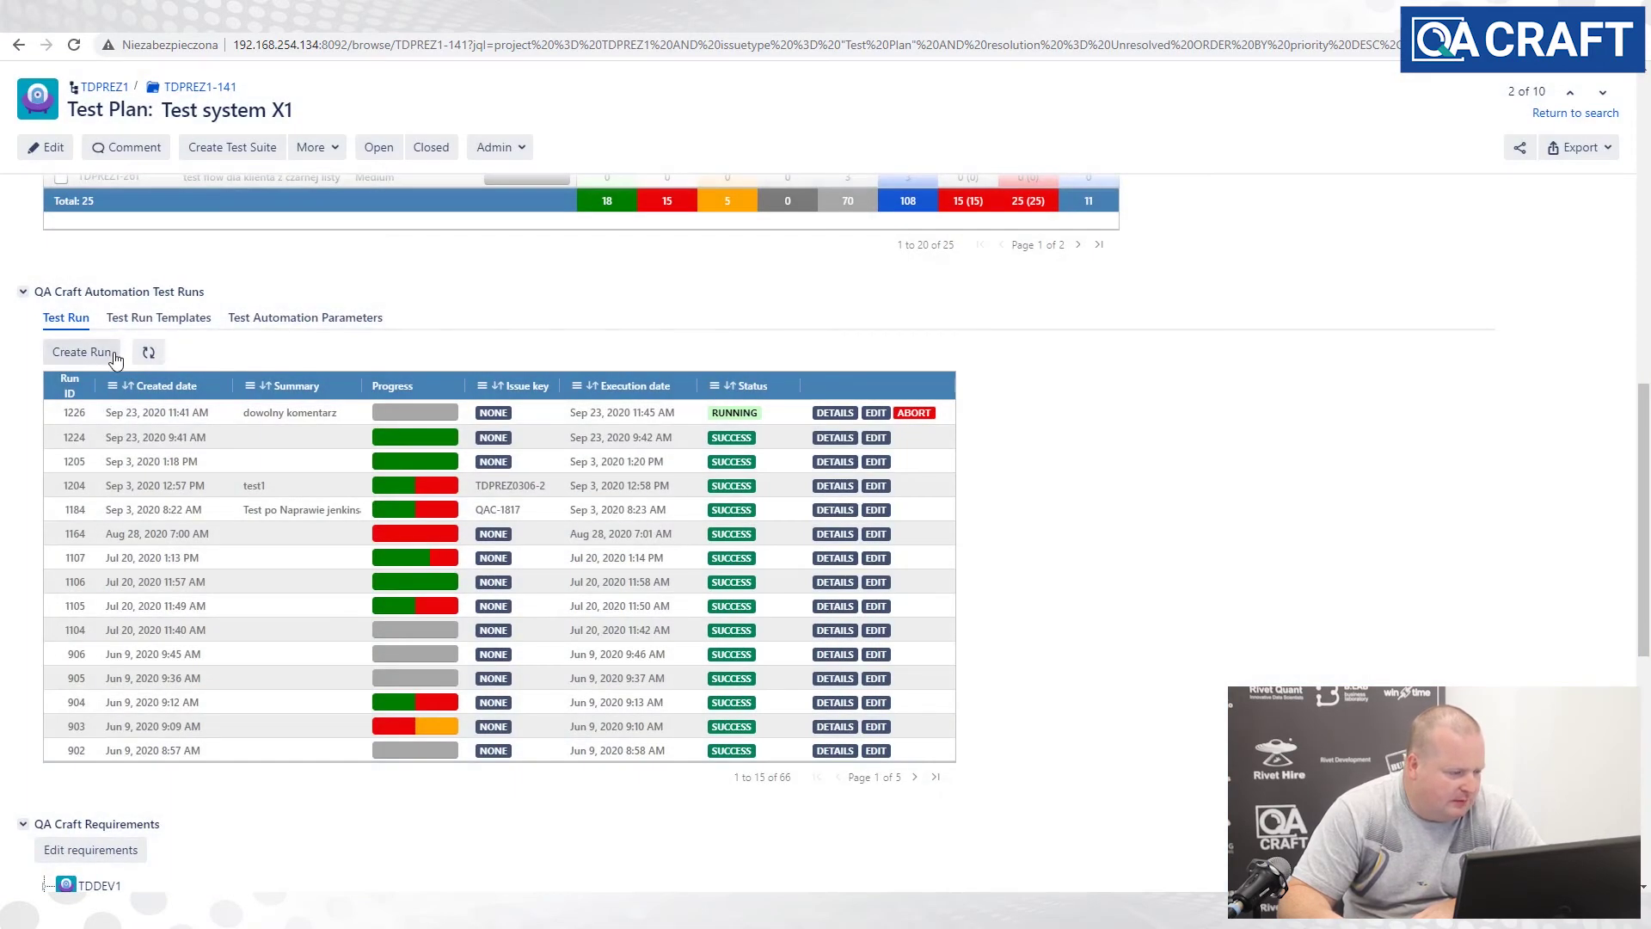
pyautogui.click(148, 352)
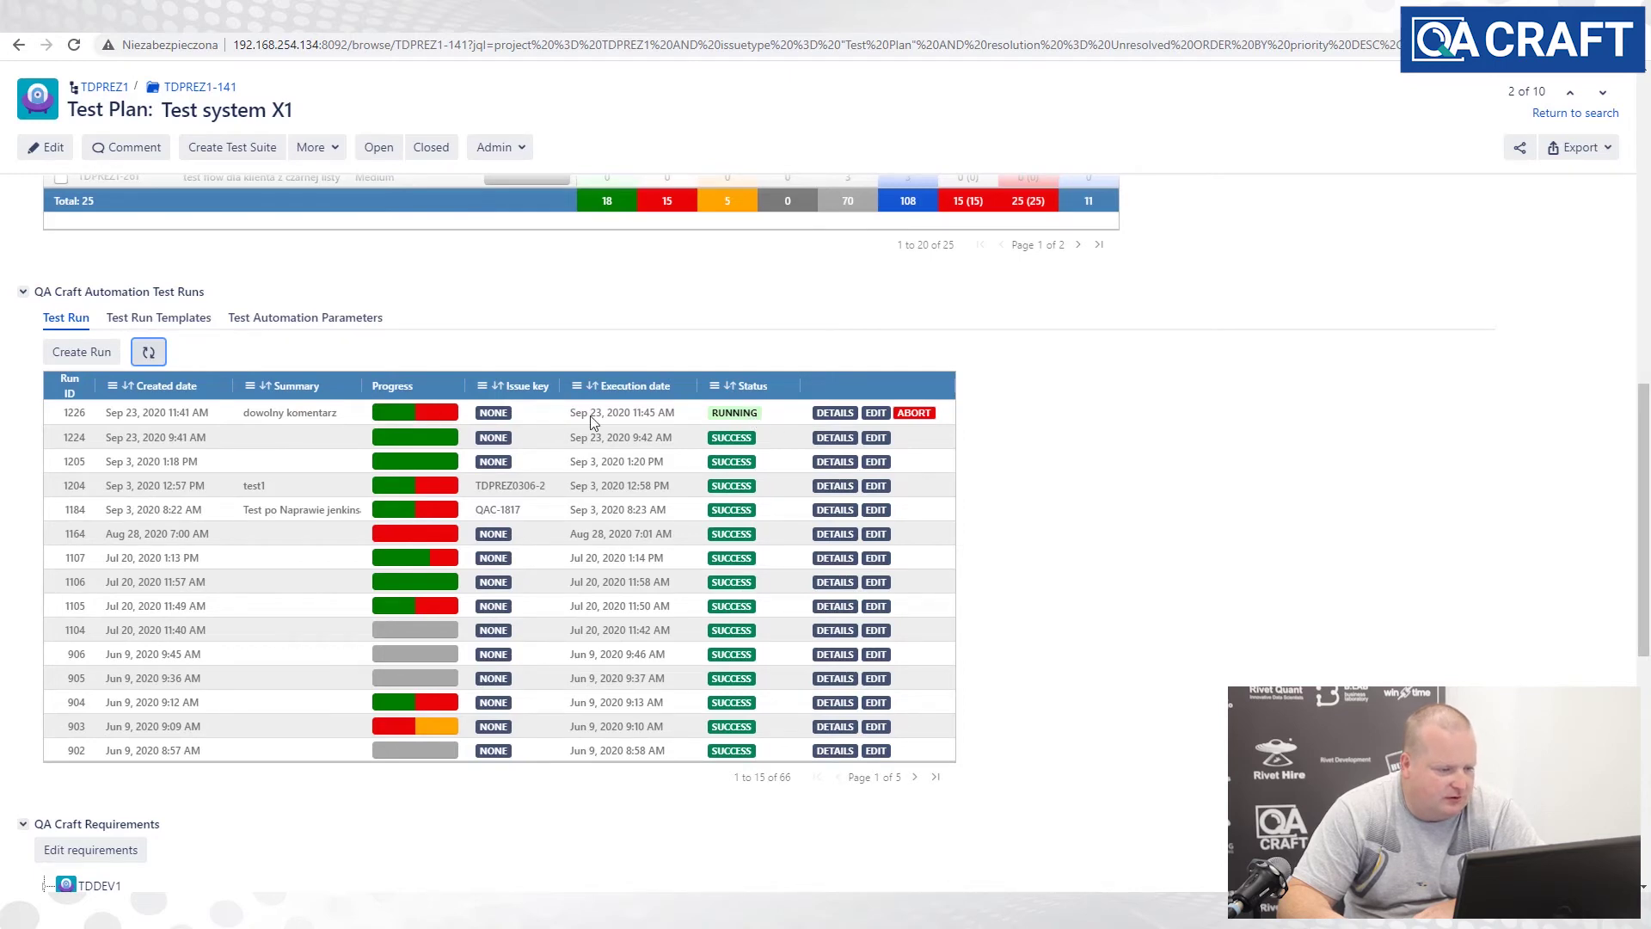
# - Open the logs of TDPREZ1-144 and TDPREZ1-145 from the run's details, then close the details
pyautogui.click(834, 412)
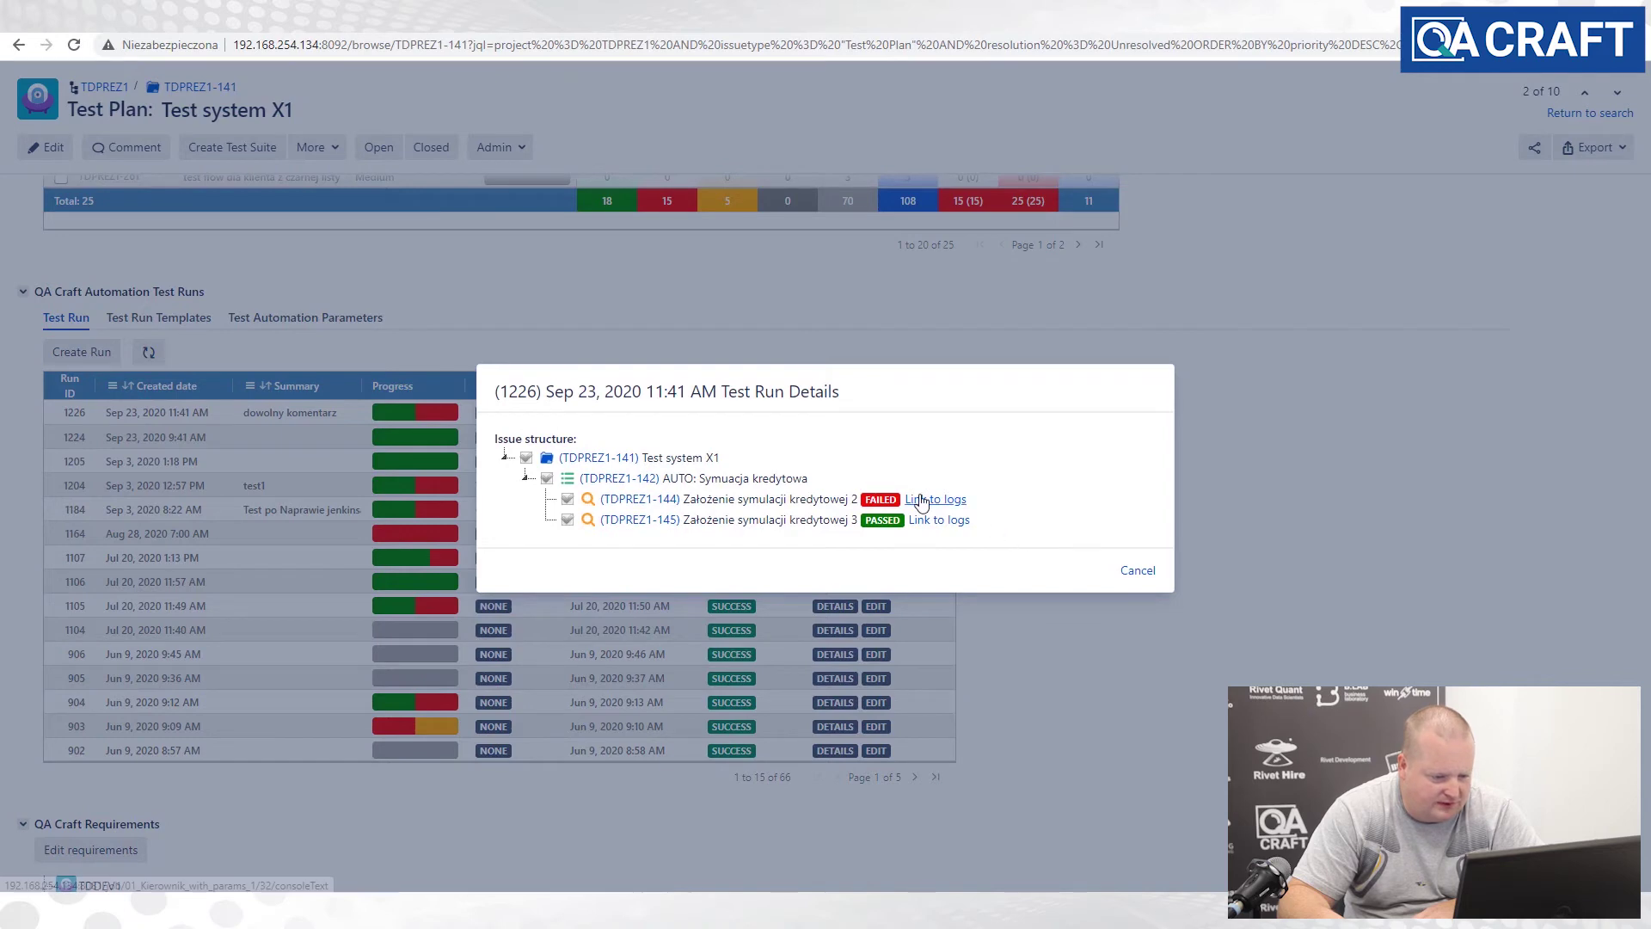
pyautogui.click(970, 503)
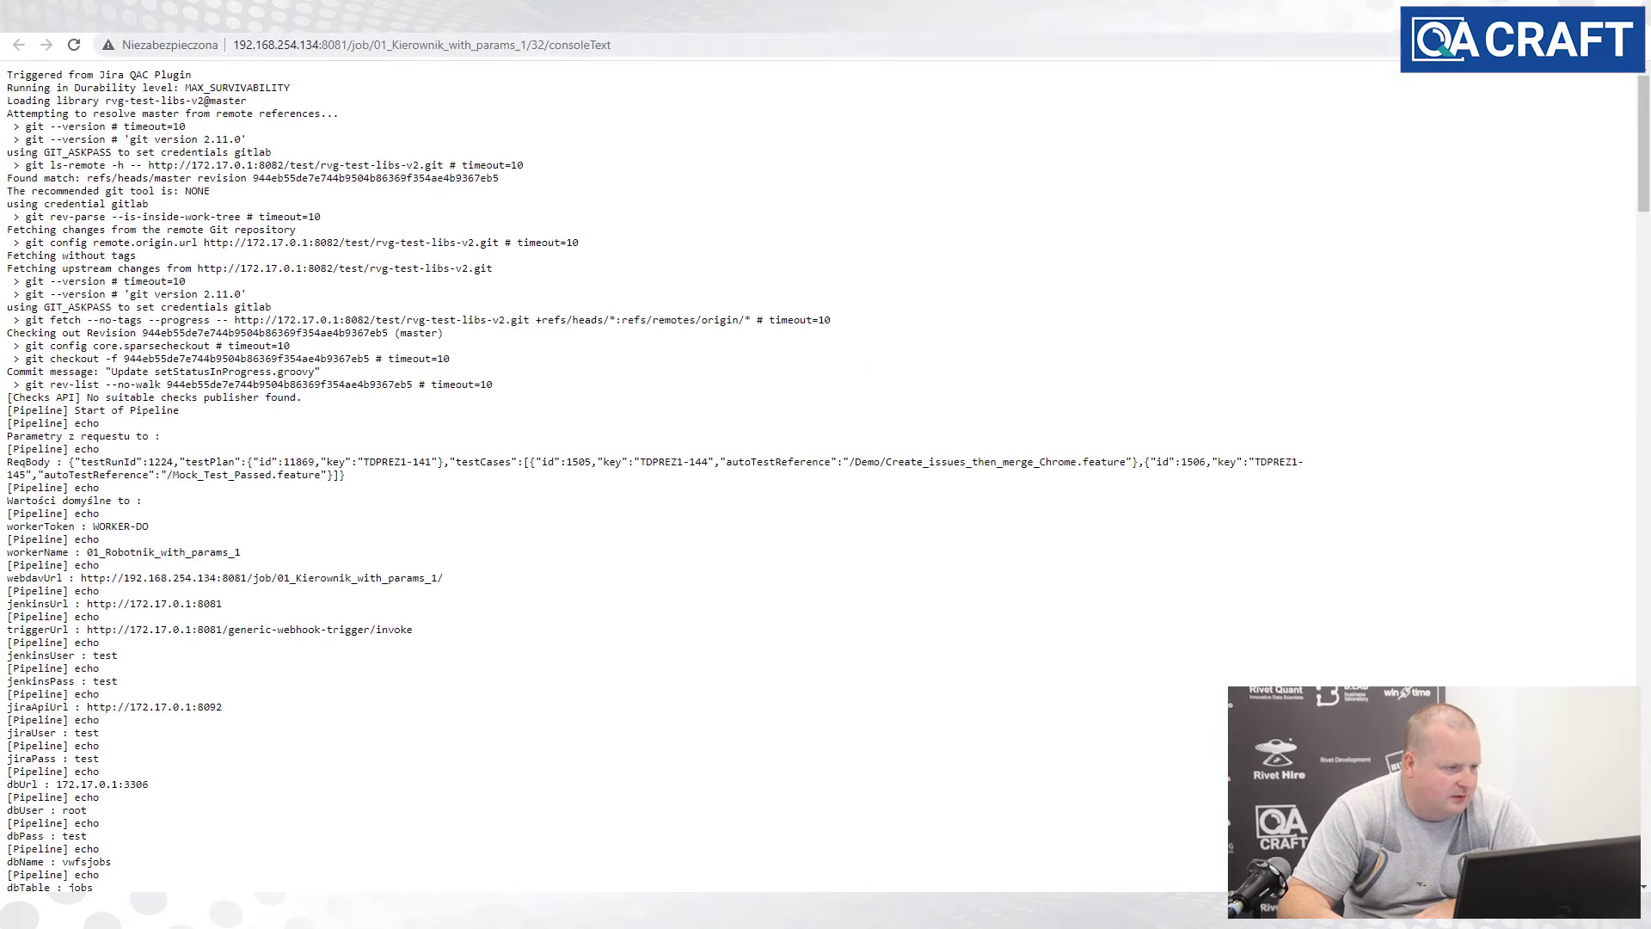
pyautogui.click(602, 16)
pyautogui.click(928, 522)
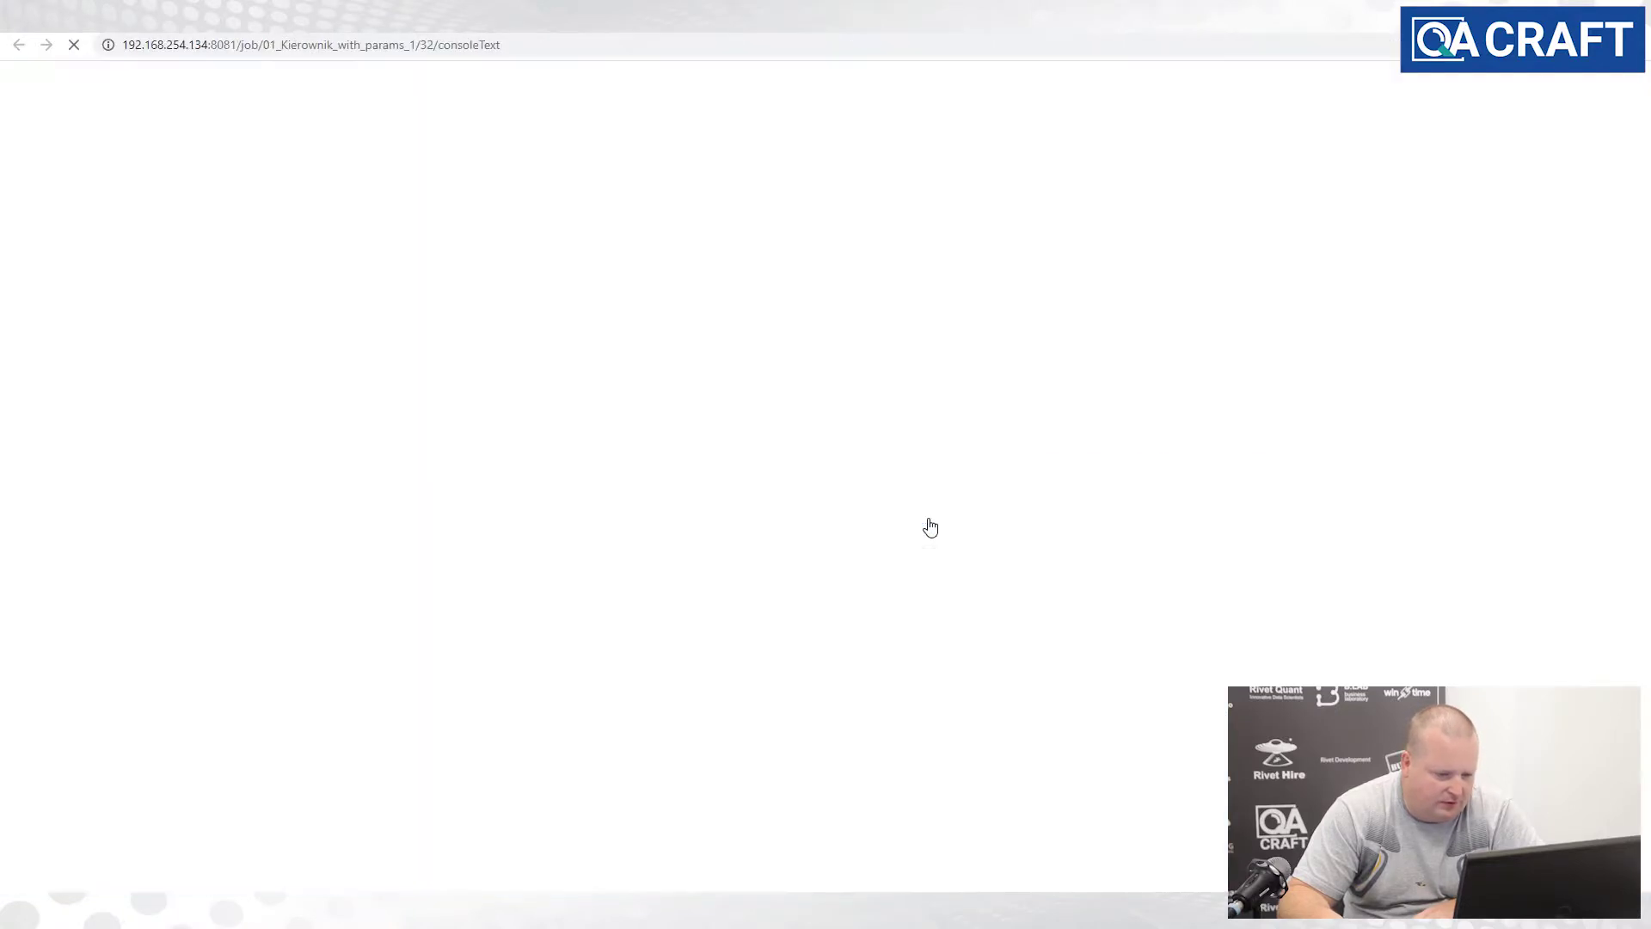
pyautogui.click(567, 19)
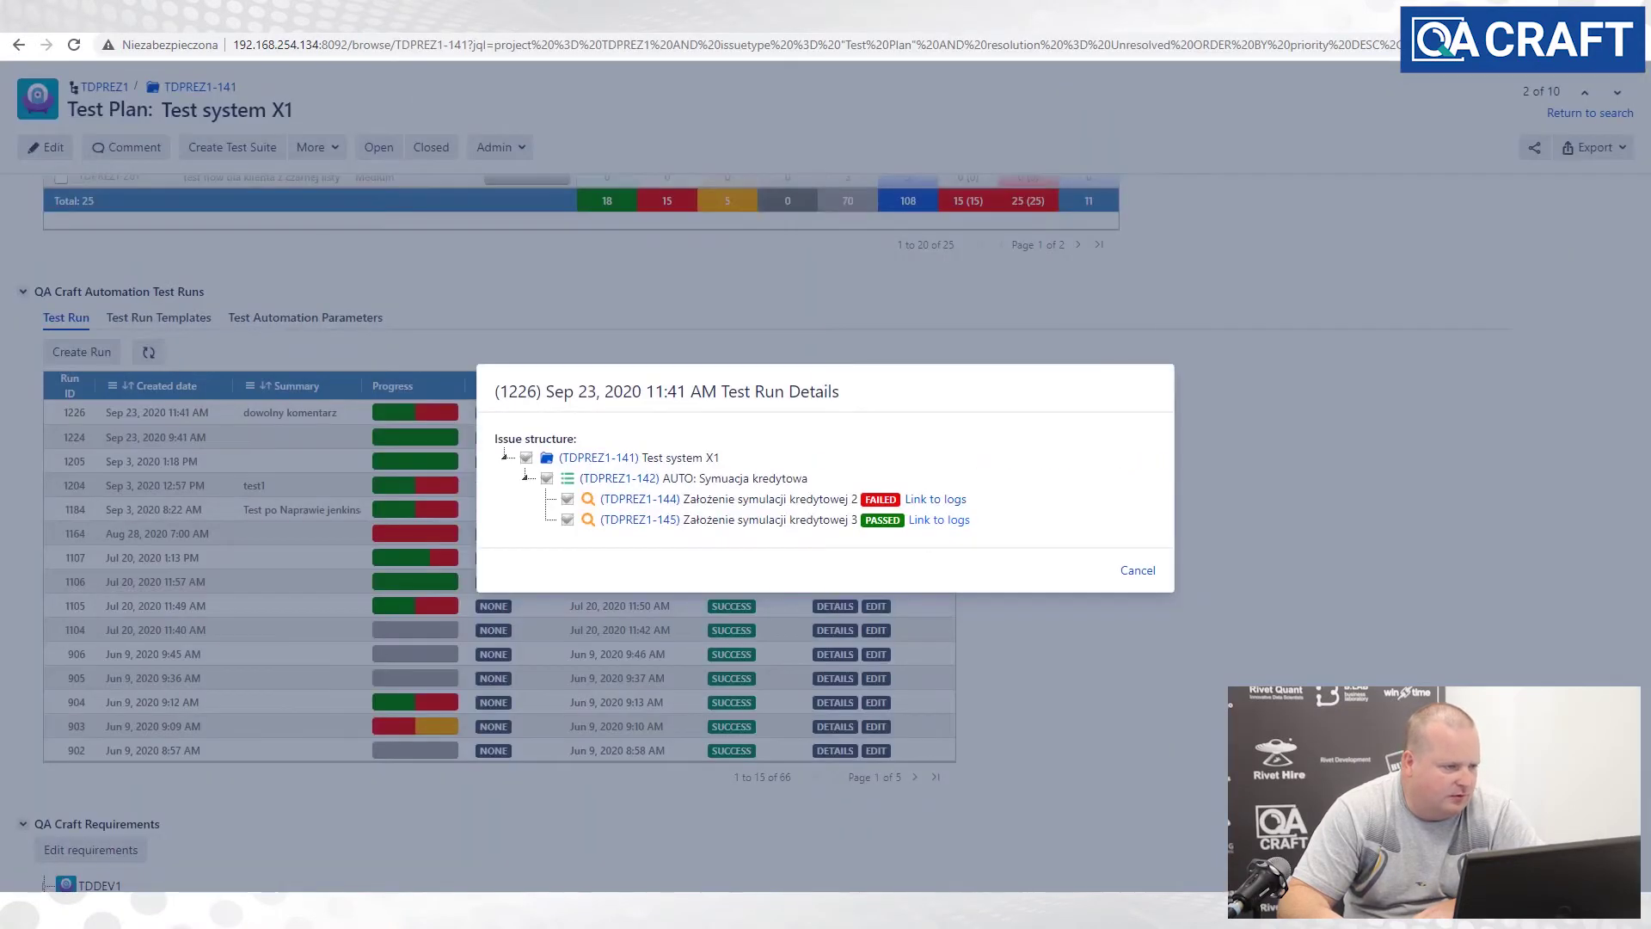
pyautogui.click(1138, 570)
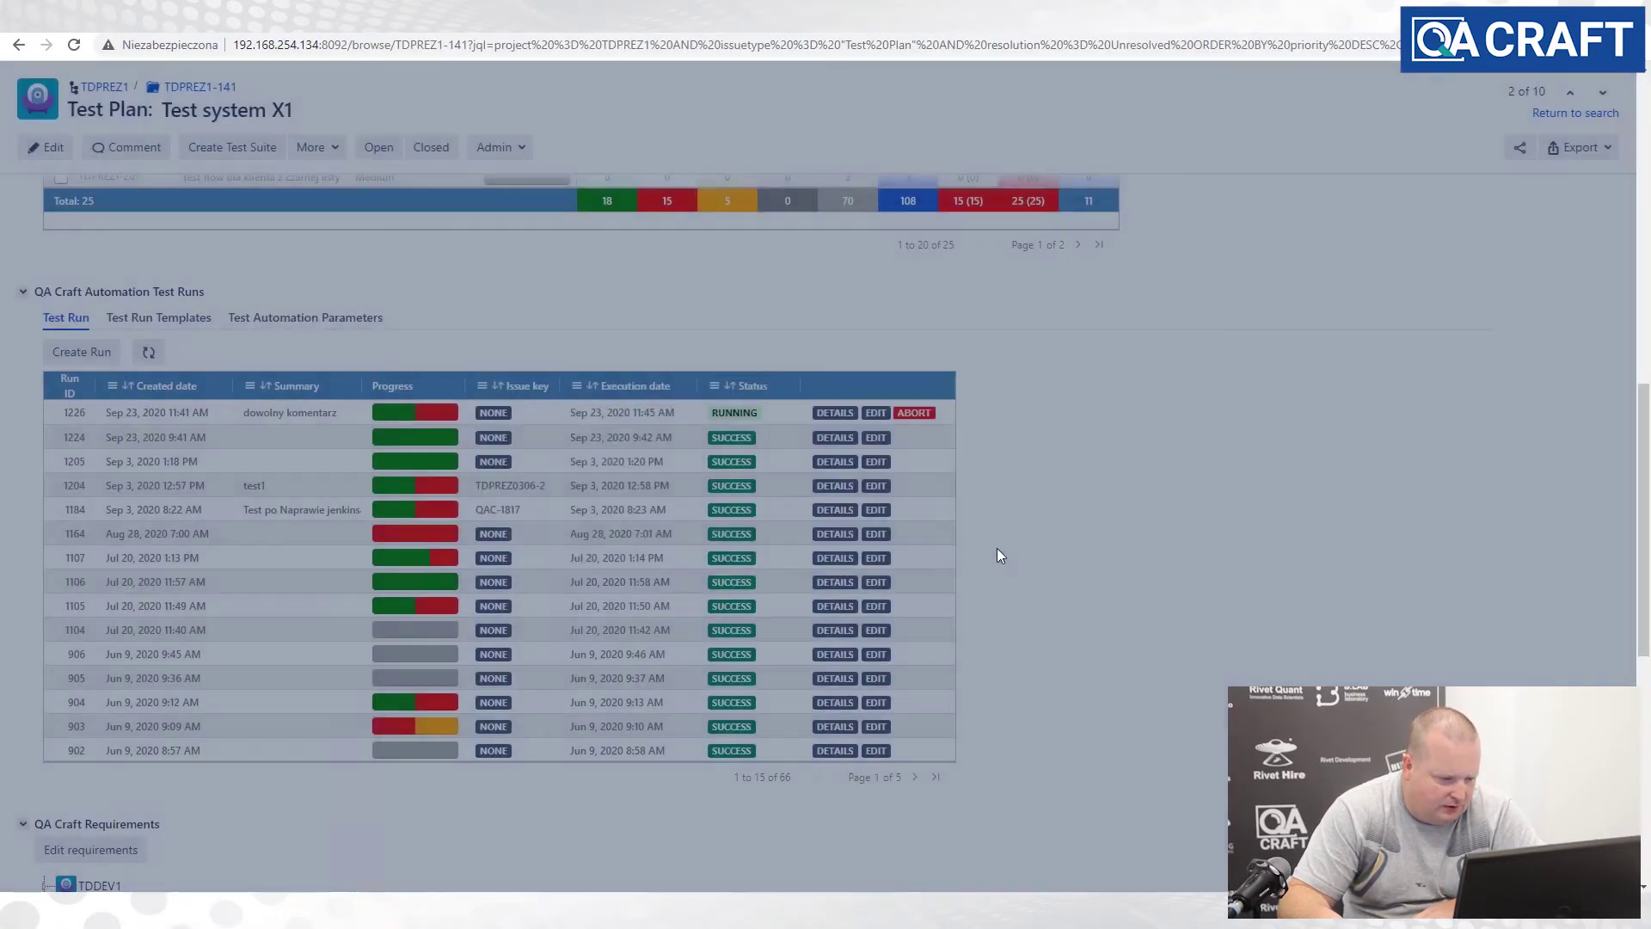
# - Reload the test run list and check the status and details of run 1226 once more
pyautogui.click(148, 352)
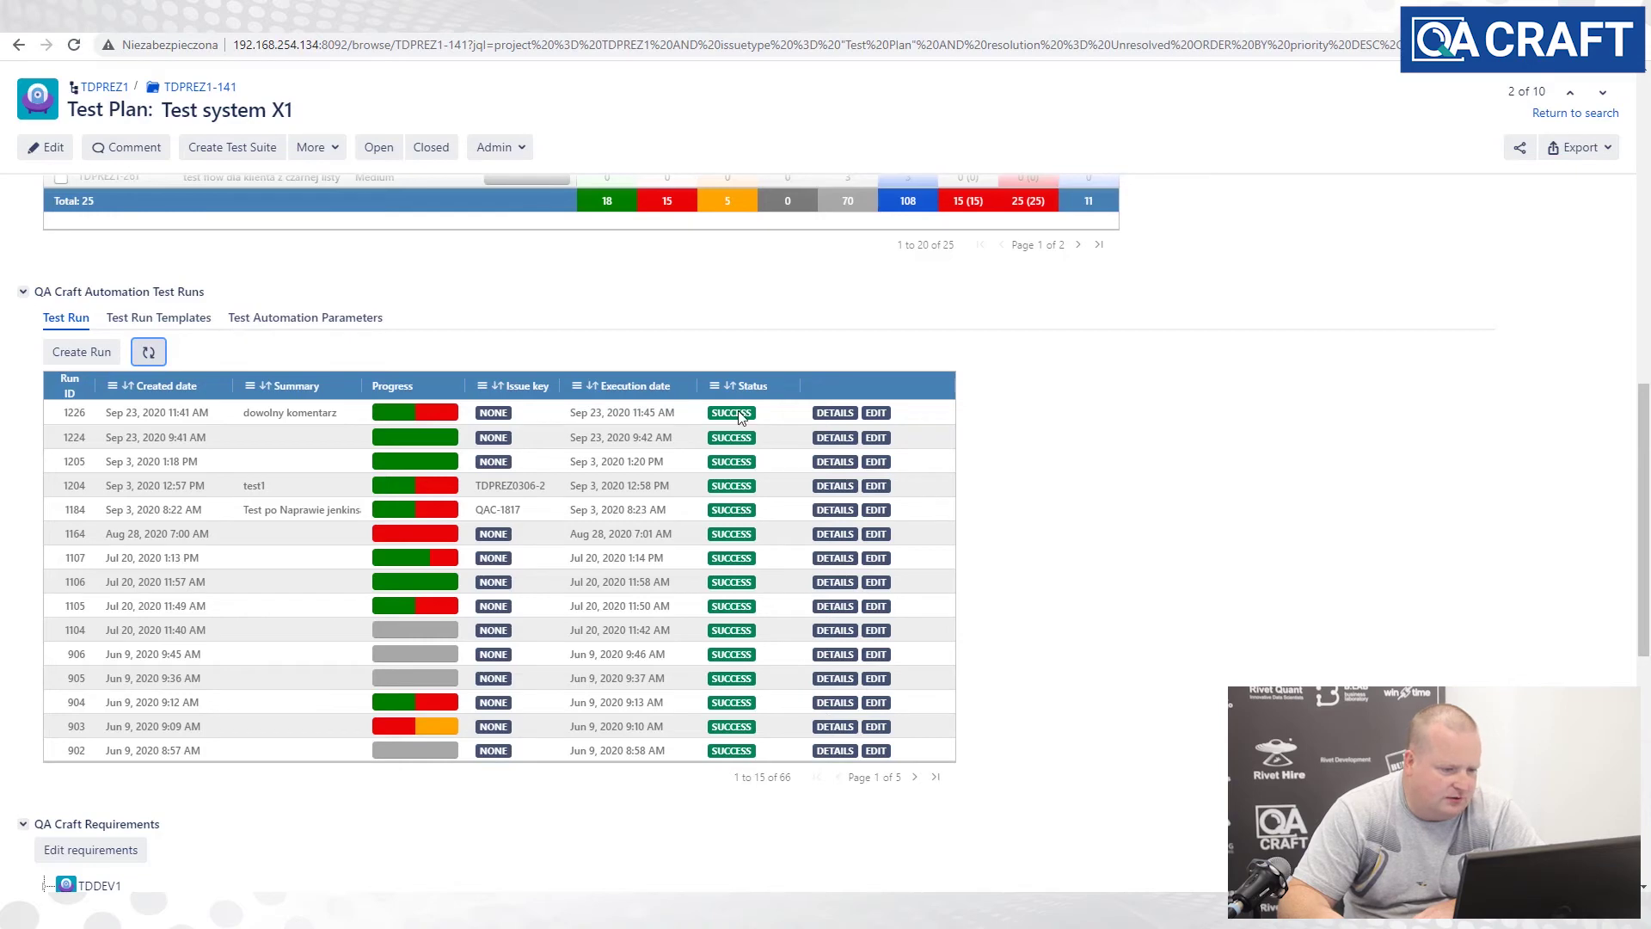
pyautogui.click(847, 417)
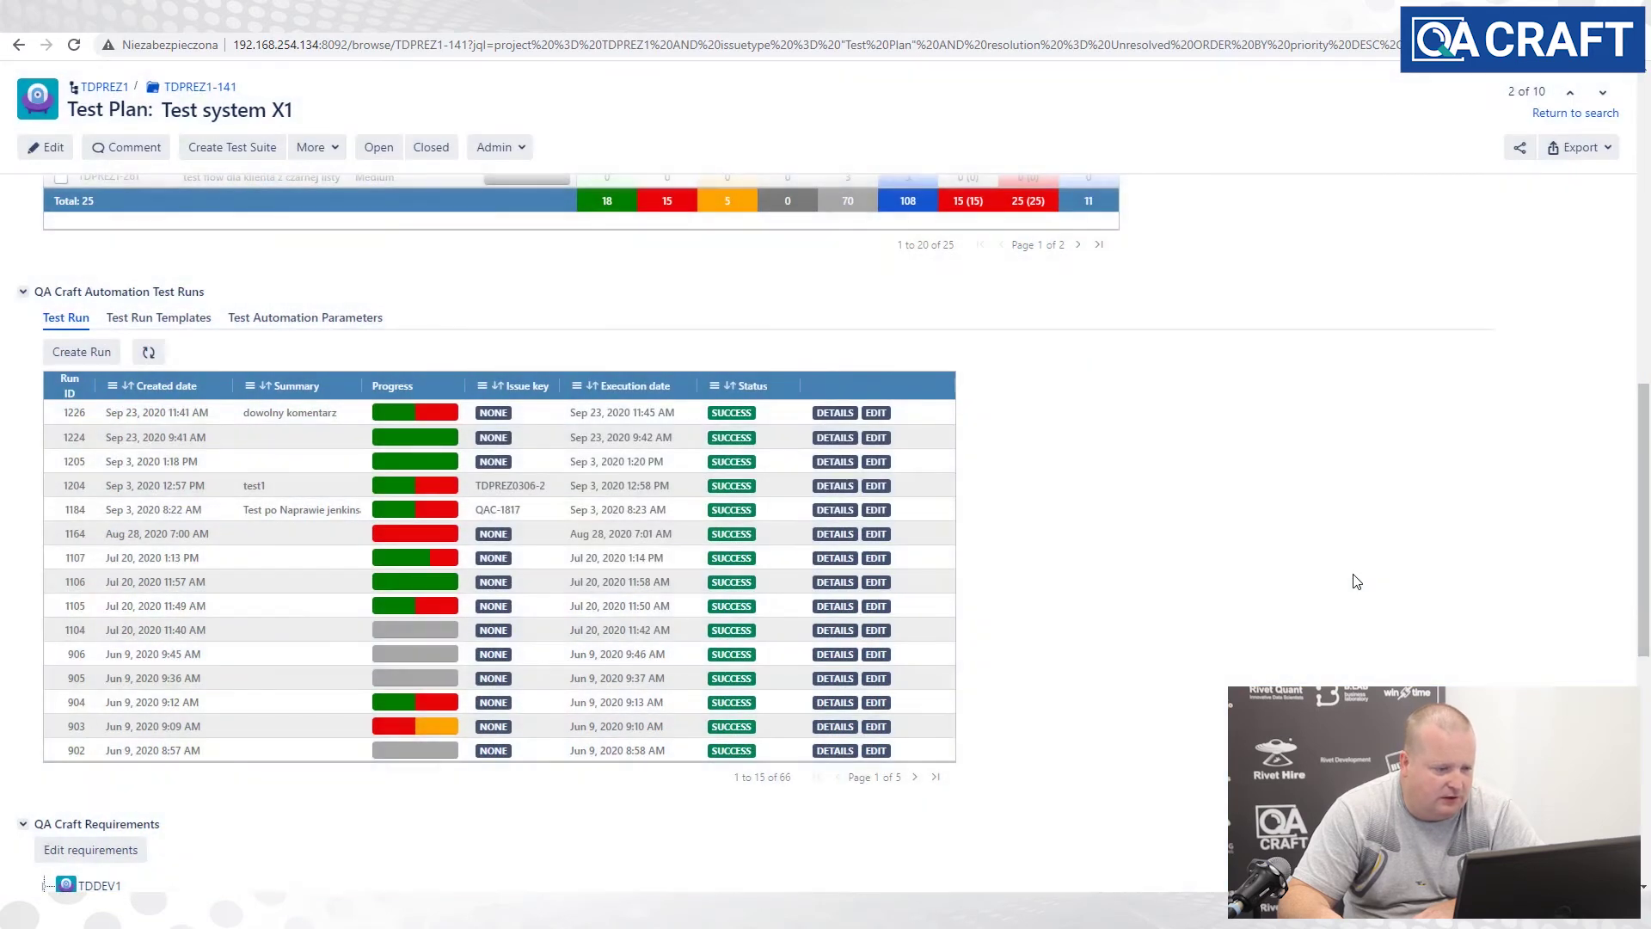
pyautogui.click(1137, 571)
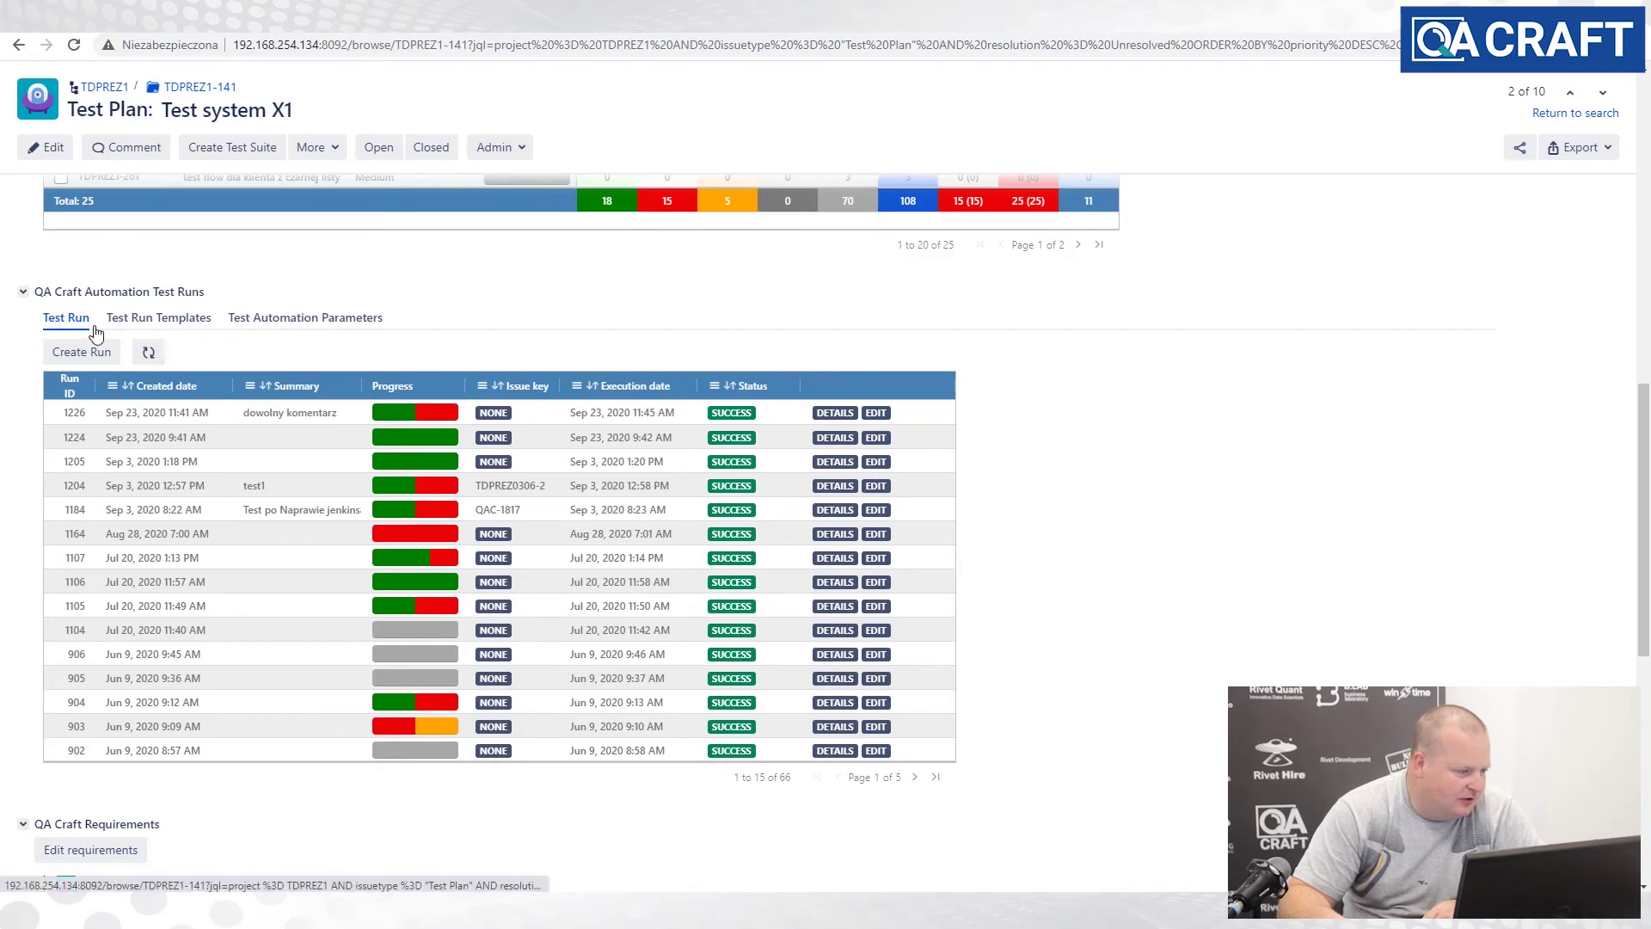
# - Create an active test run template named "my template" containing the TDPREZ1-142 suite with its two test cases
pyautogui.click(175, 320)
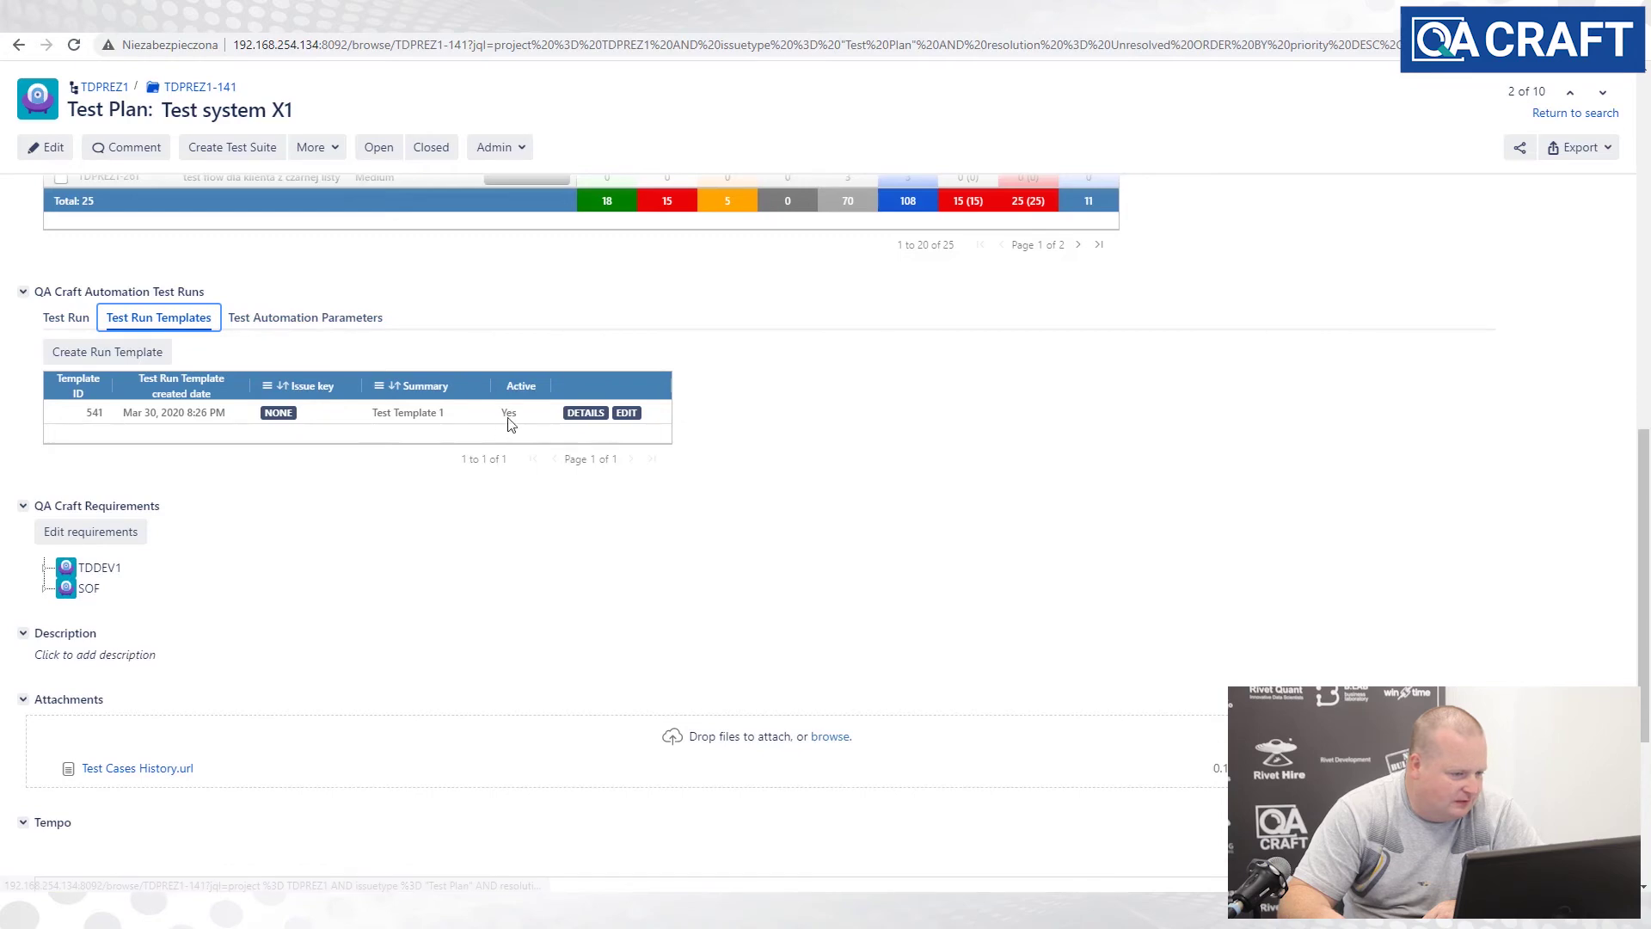
pyautogui.click(107, 351)
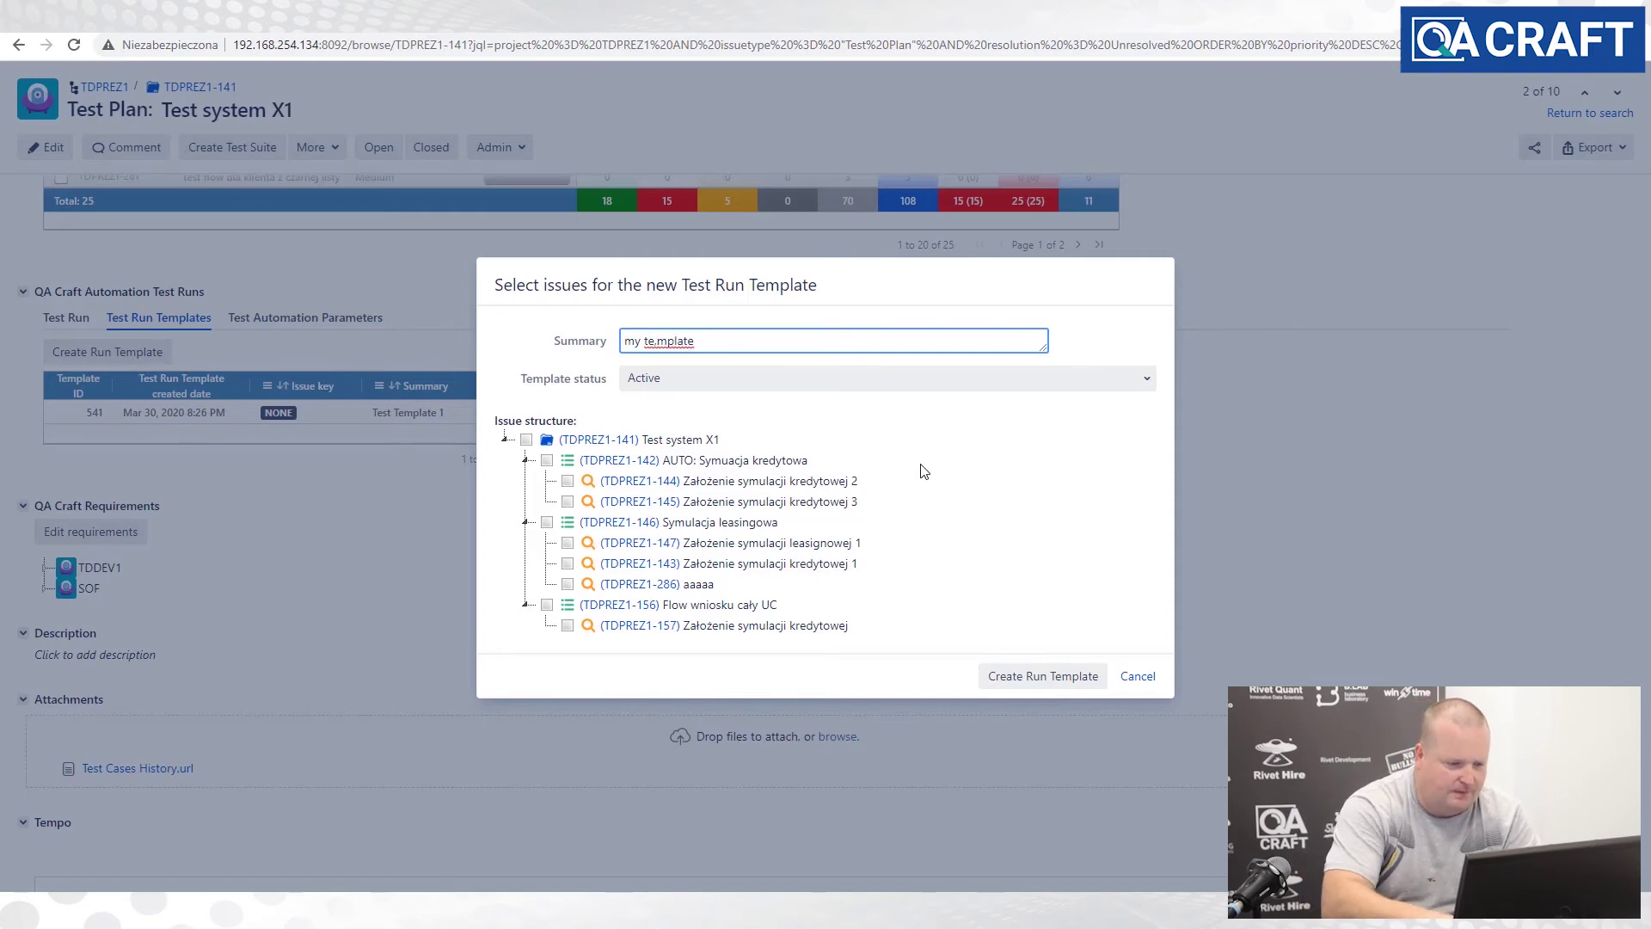
pyautogui.click(547, 461)
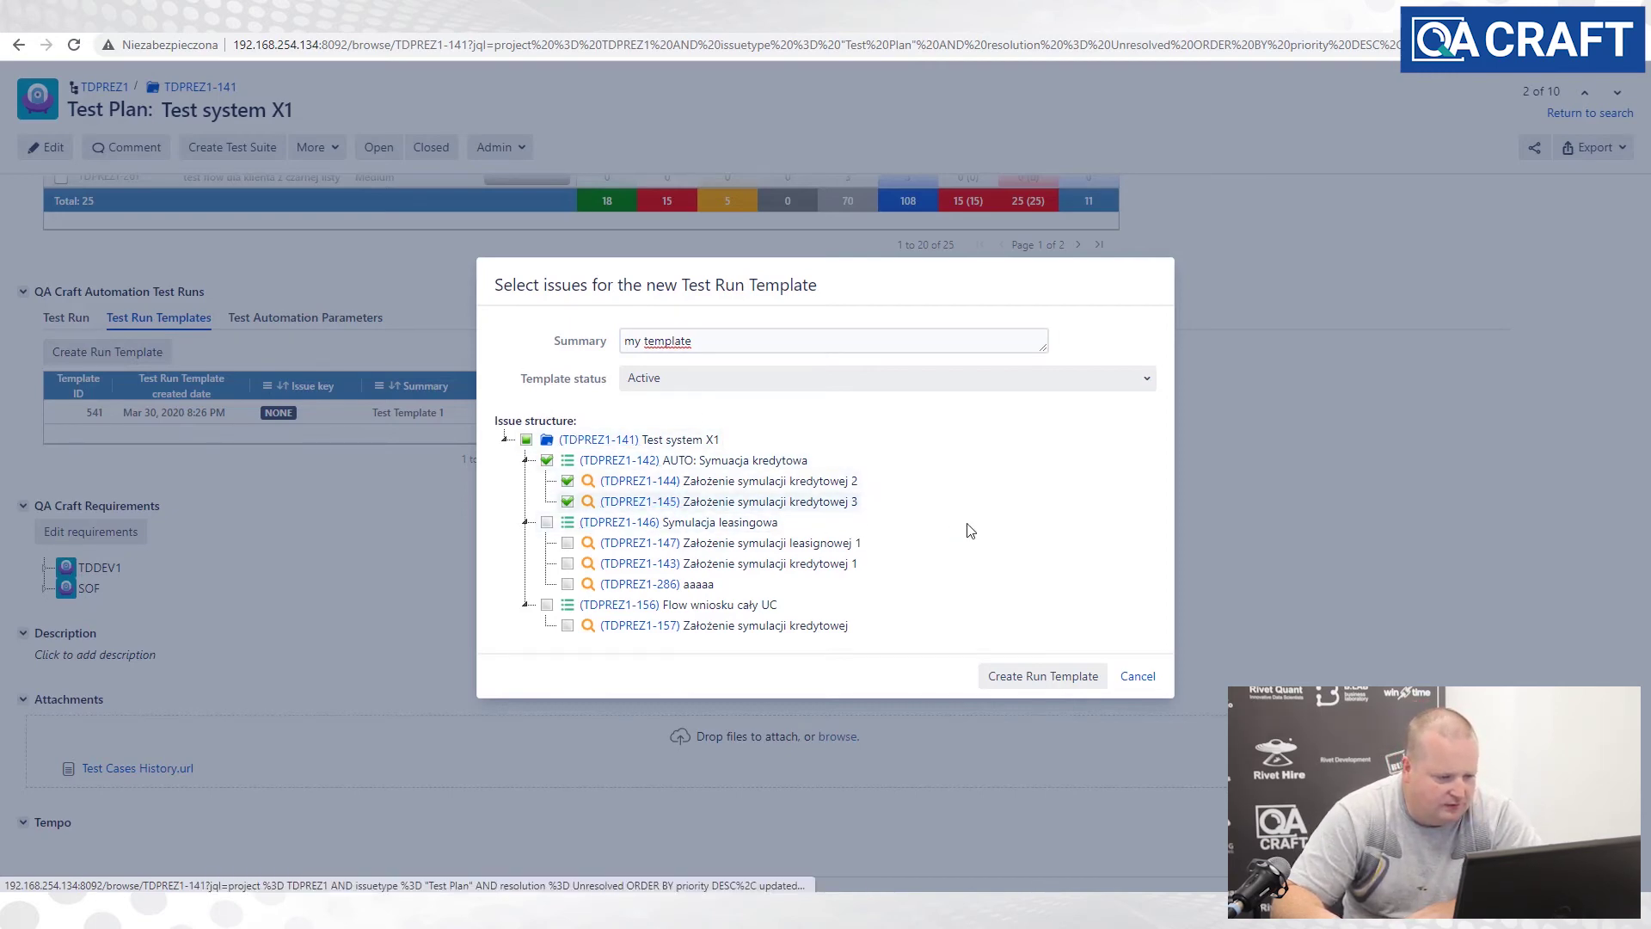
pyautogui.click(1057, 679)
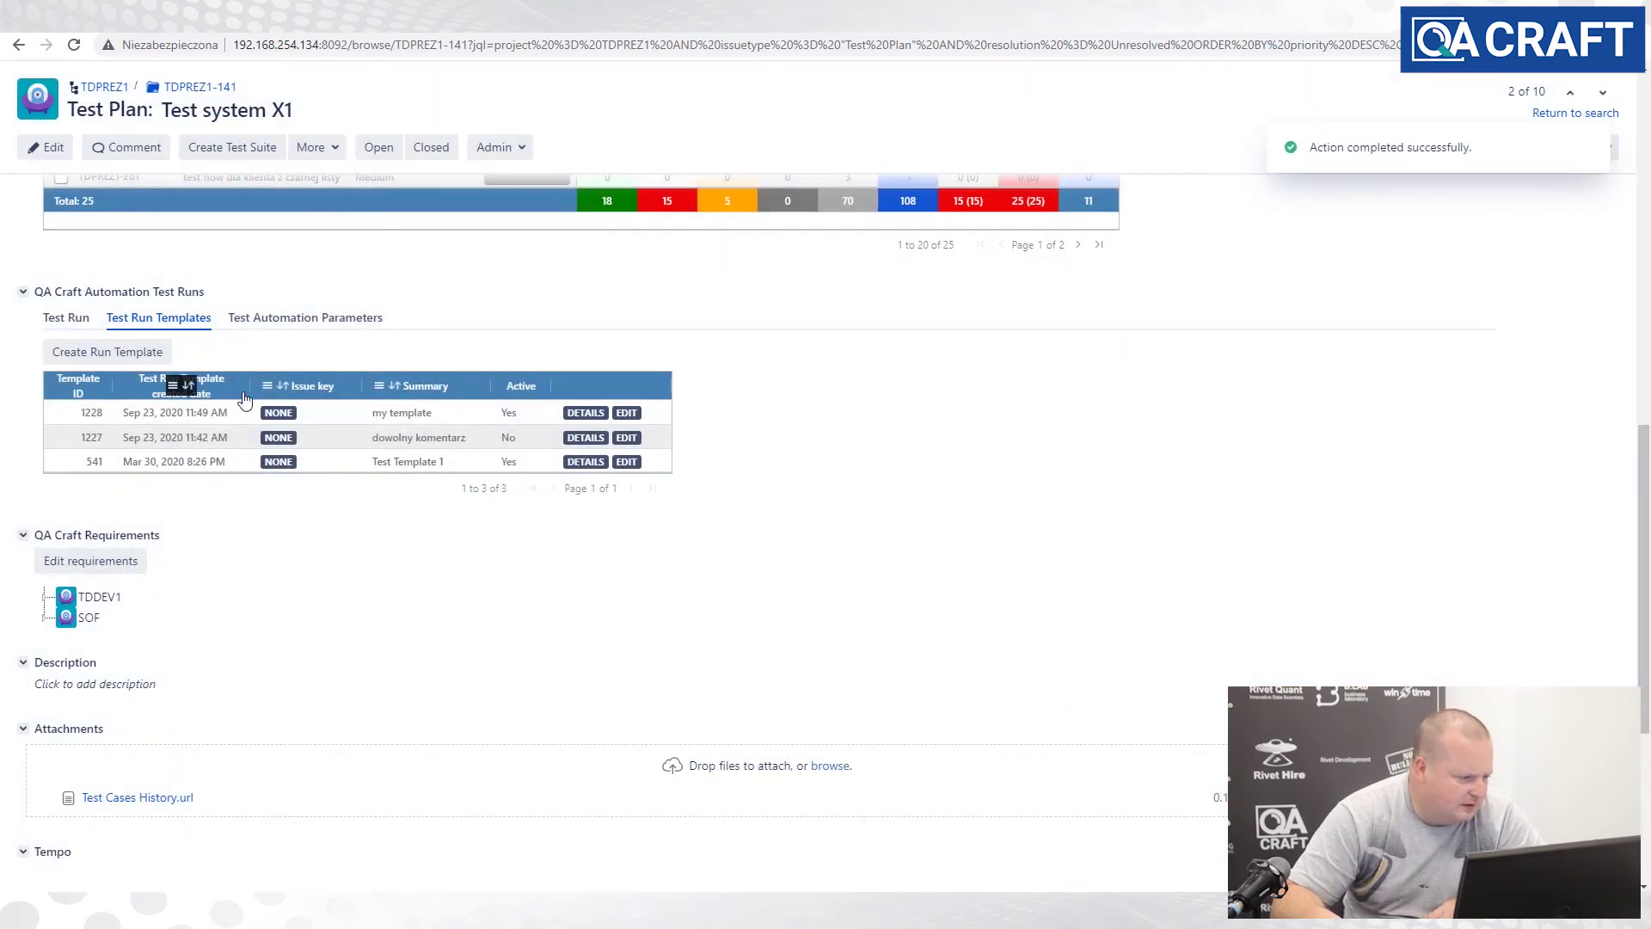
# - Start a new test run with summary "my test", linked issue QAC-1797 and status Run now
pyautogui.click(66, 318)
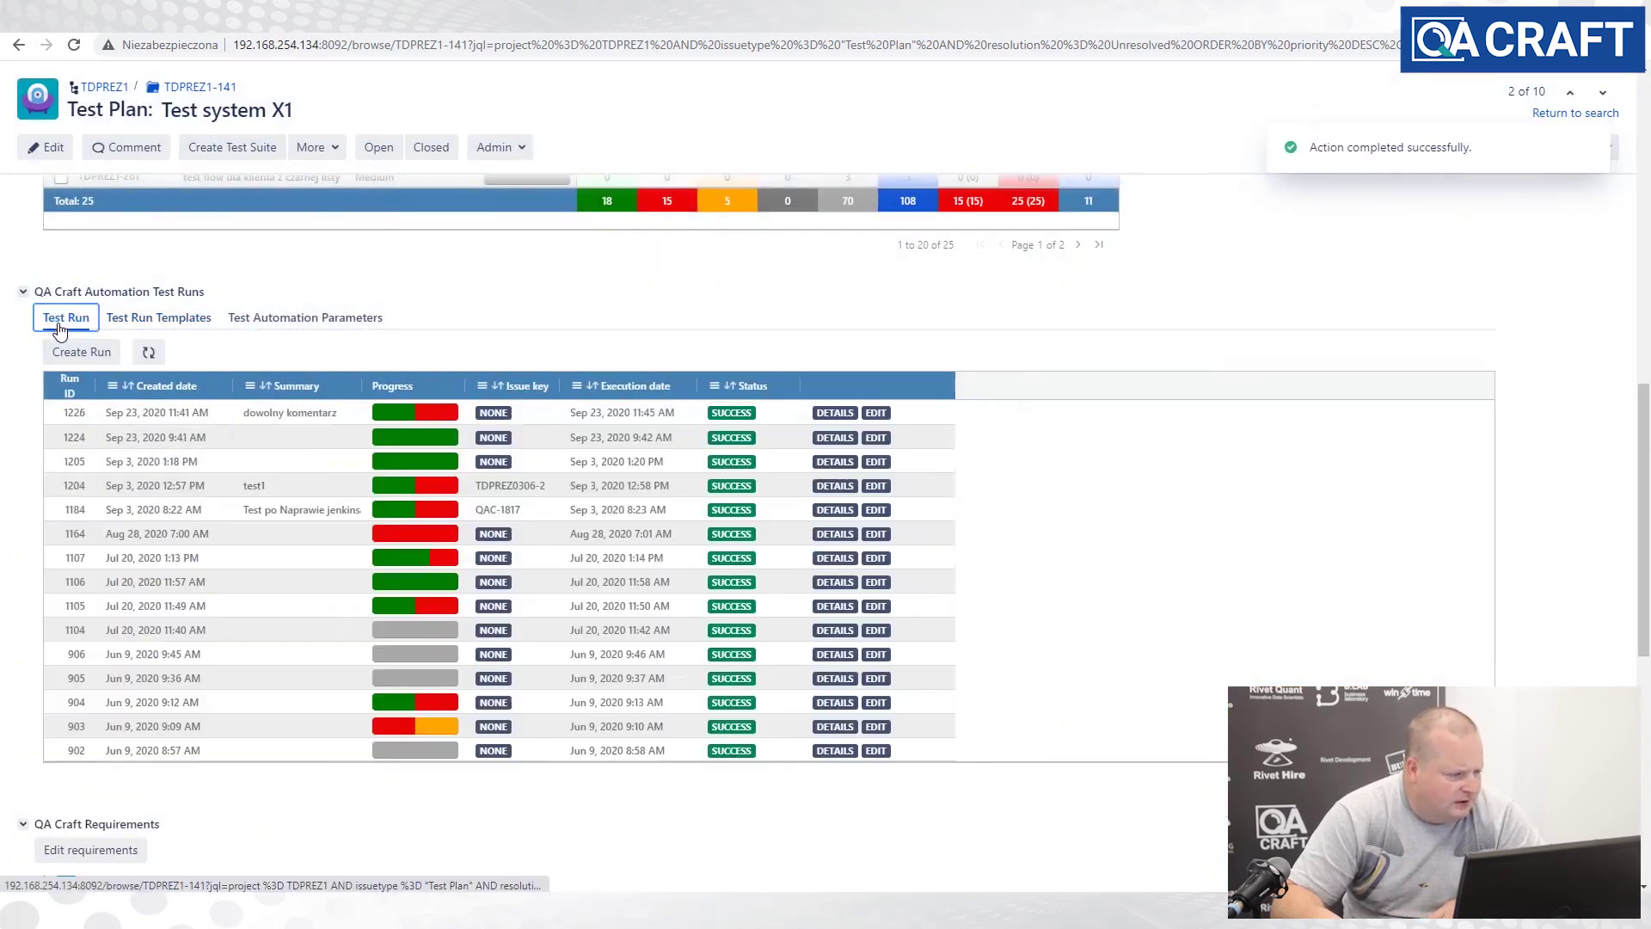
pyautogui.click(77, 359)
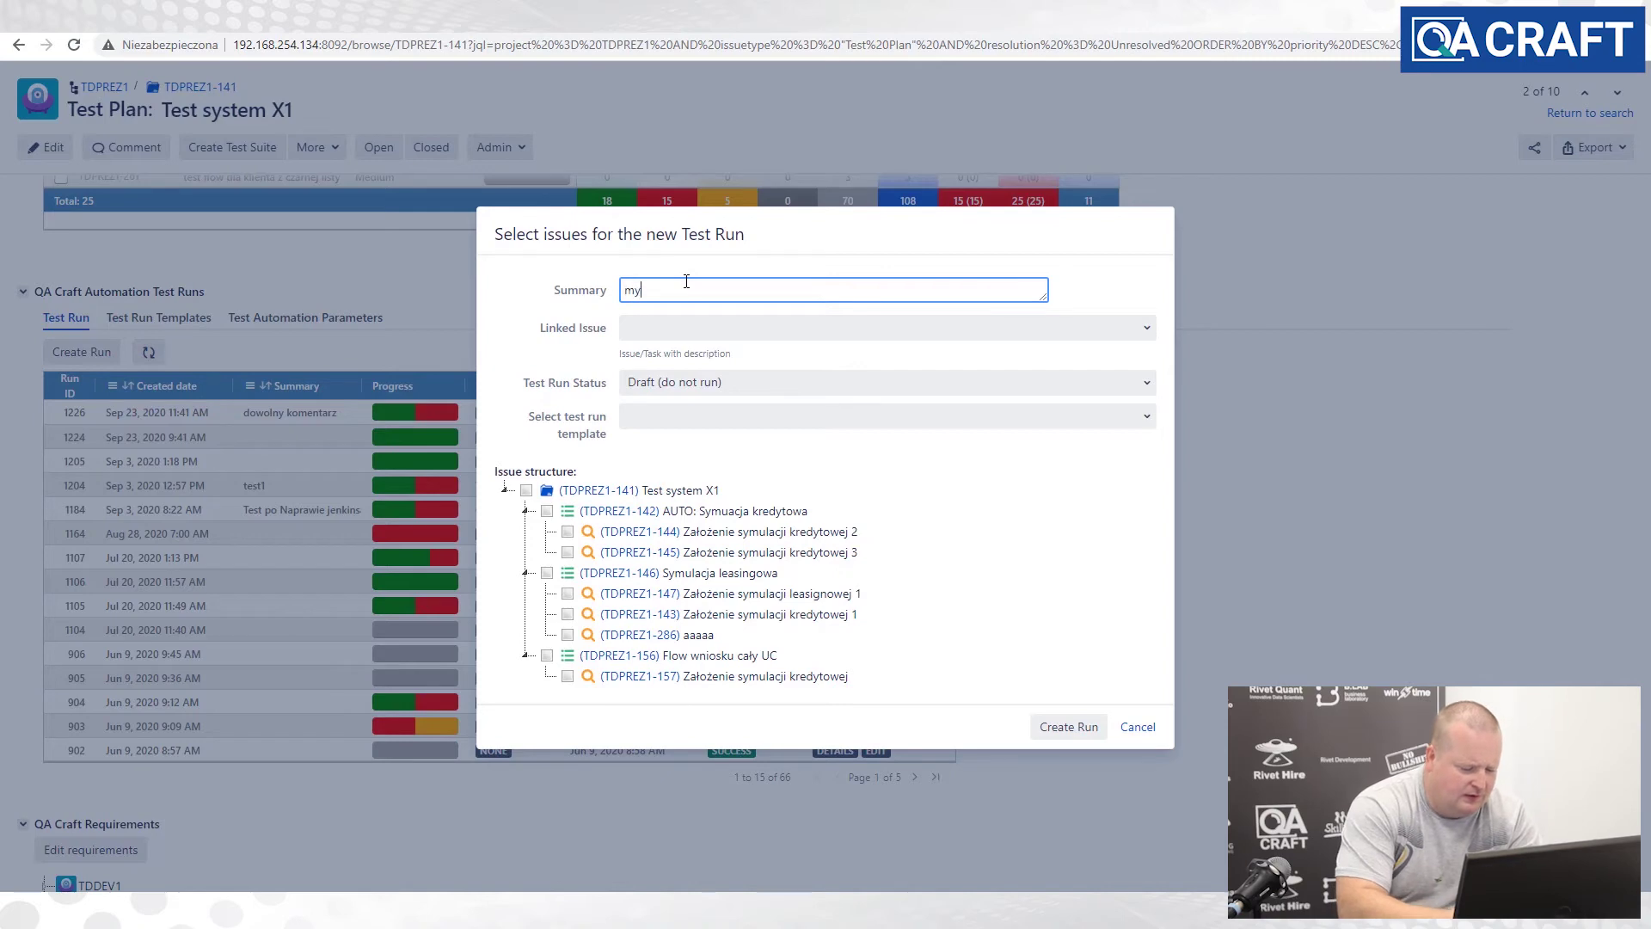
pyautogui.click(695, 329)
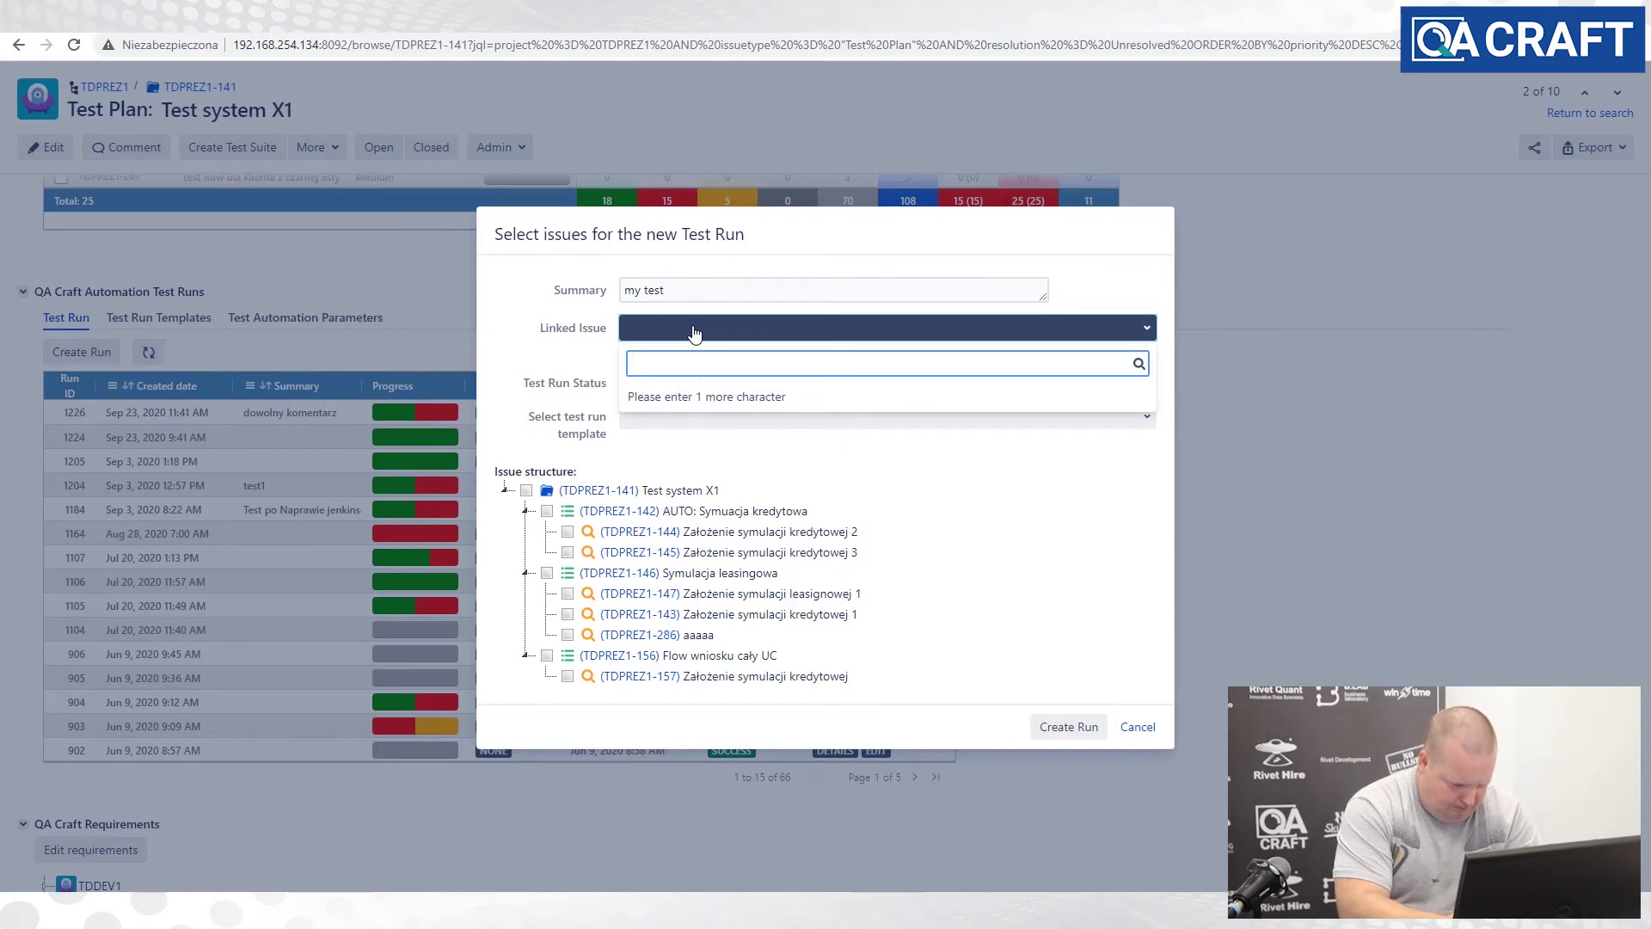
pyautogui.write('q')
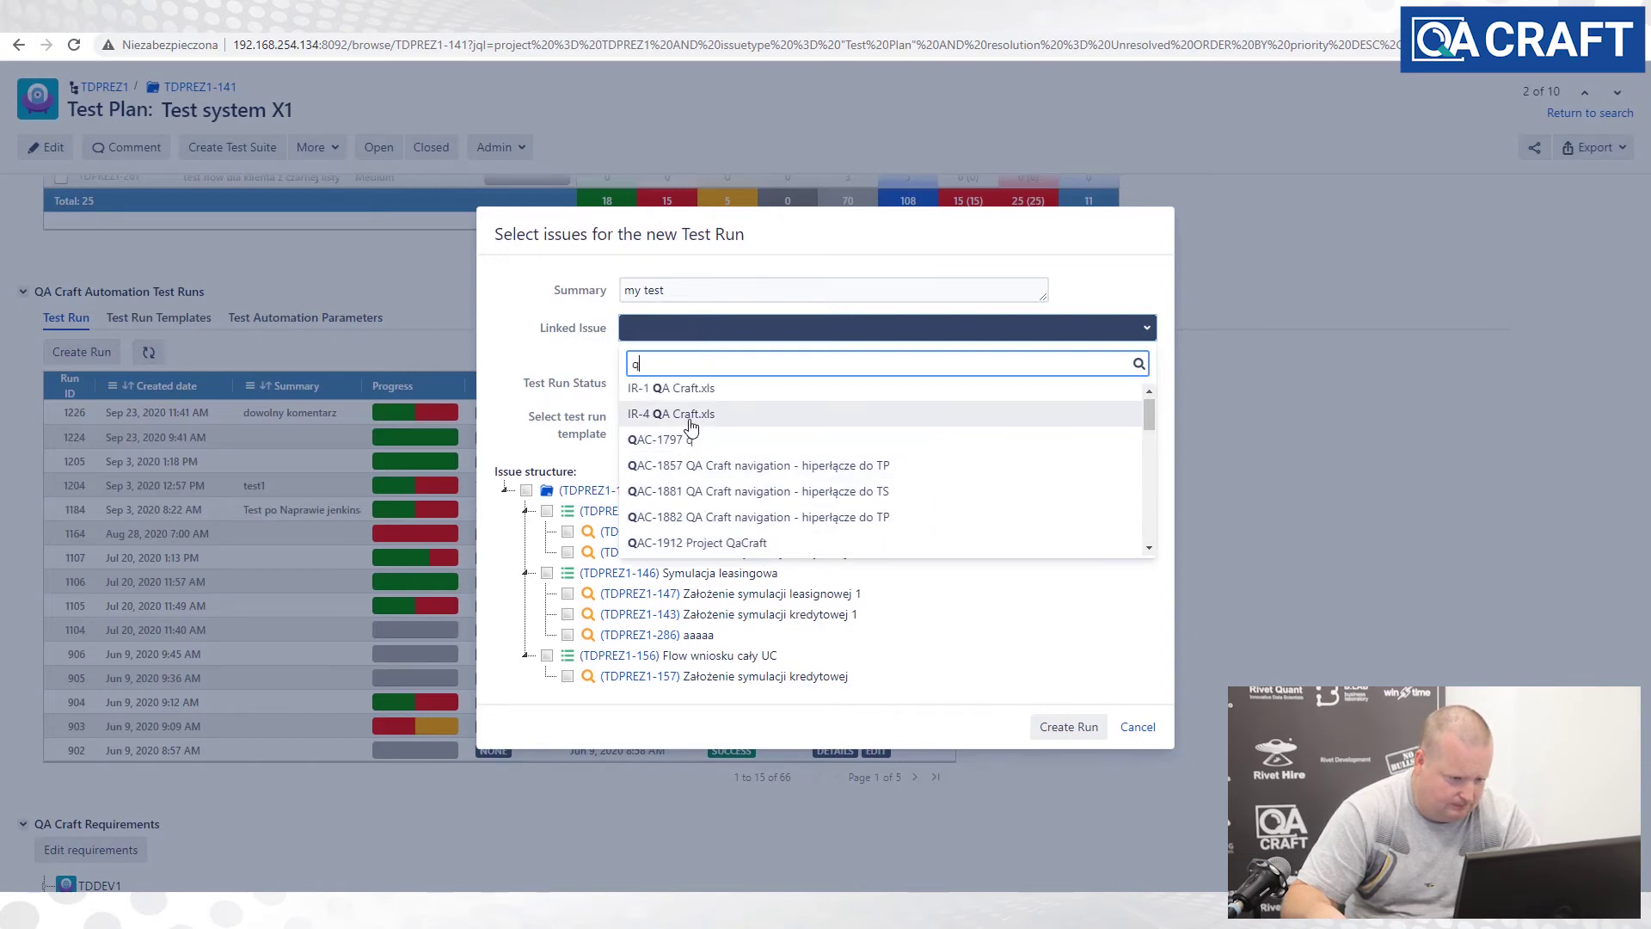
pyautogui.click(775, 450)
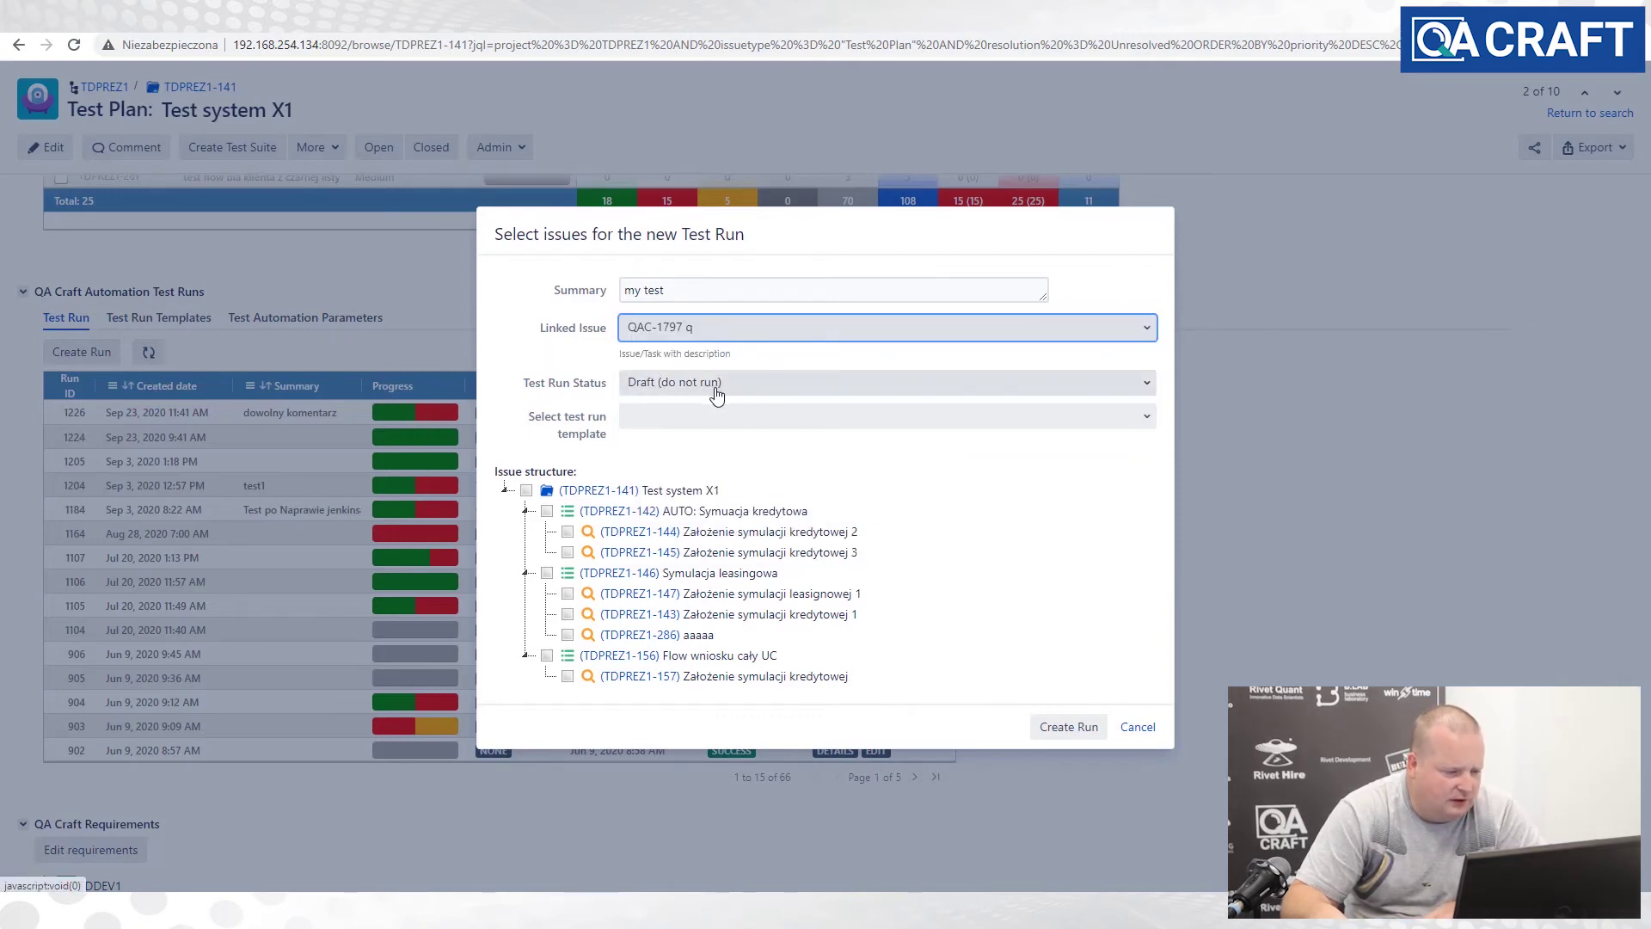
pyautogui.click(763, 382)
pyautogui.click(651, 478)
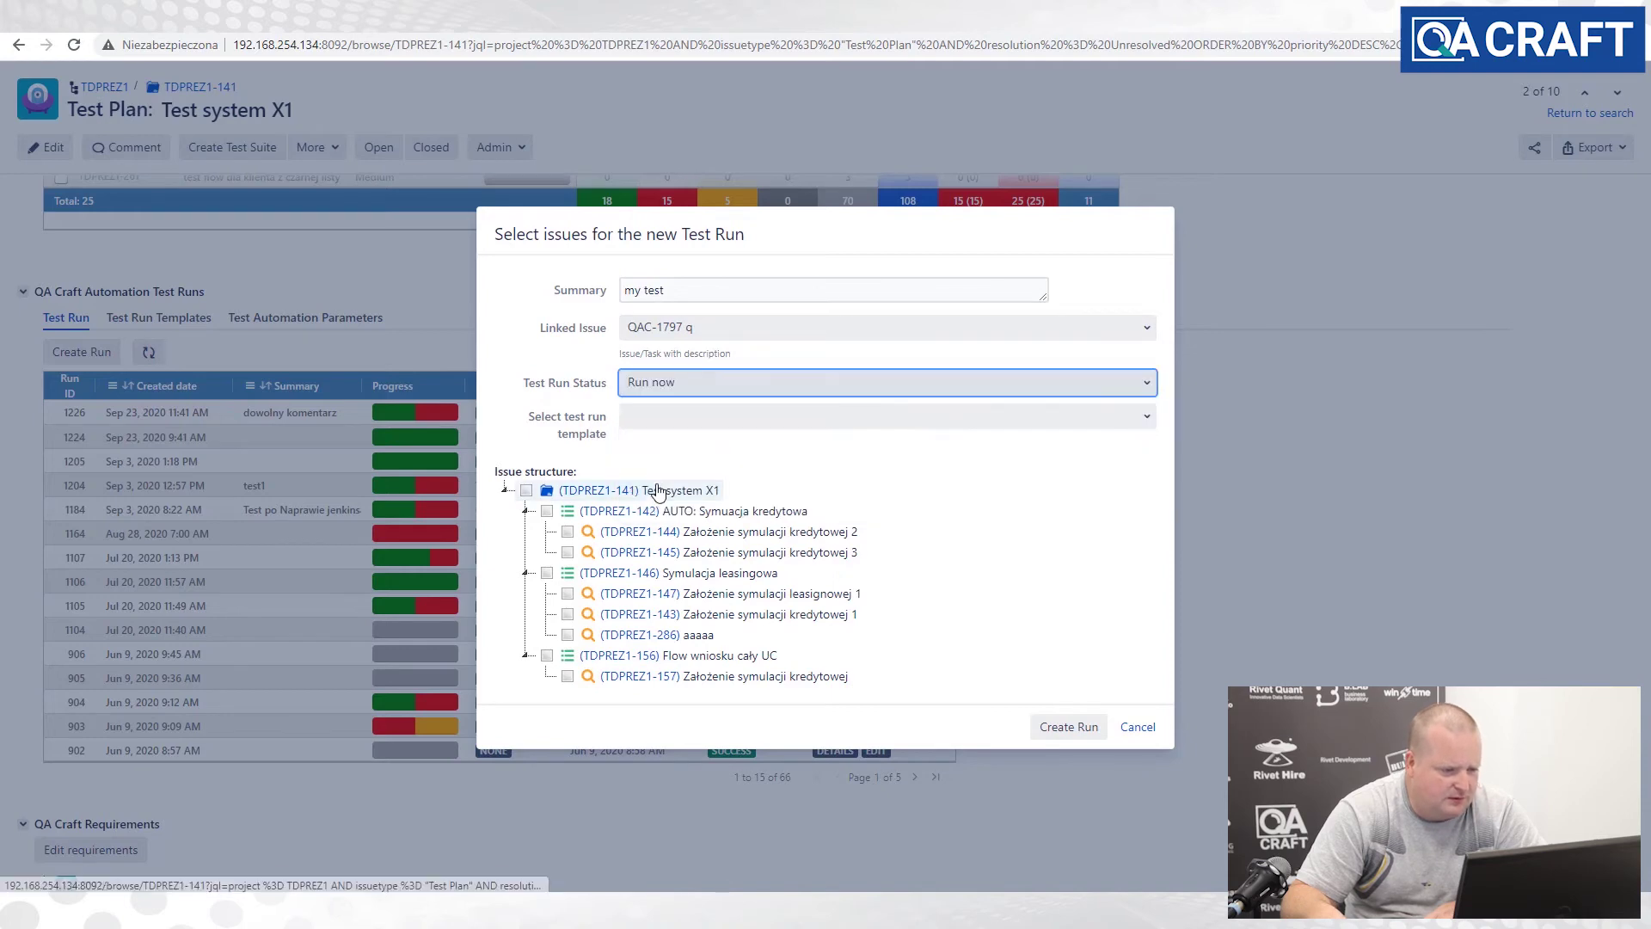
# - Try the Schedule status and its run date calendar for the new test run, and restore the Run now status
pyautogui.click(739, 380)
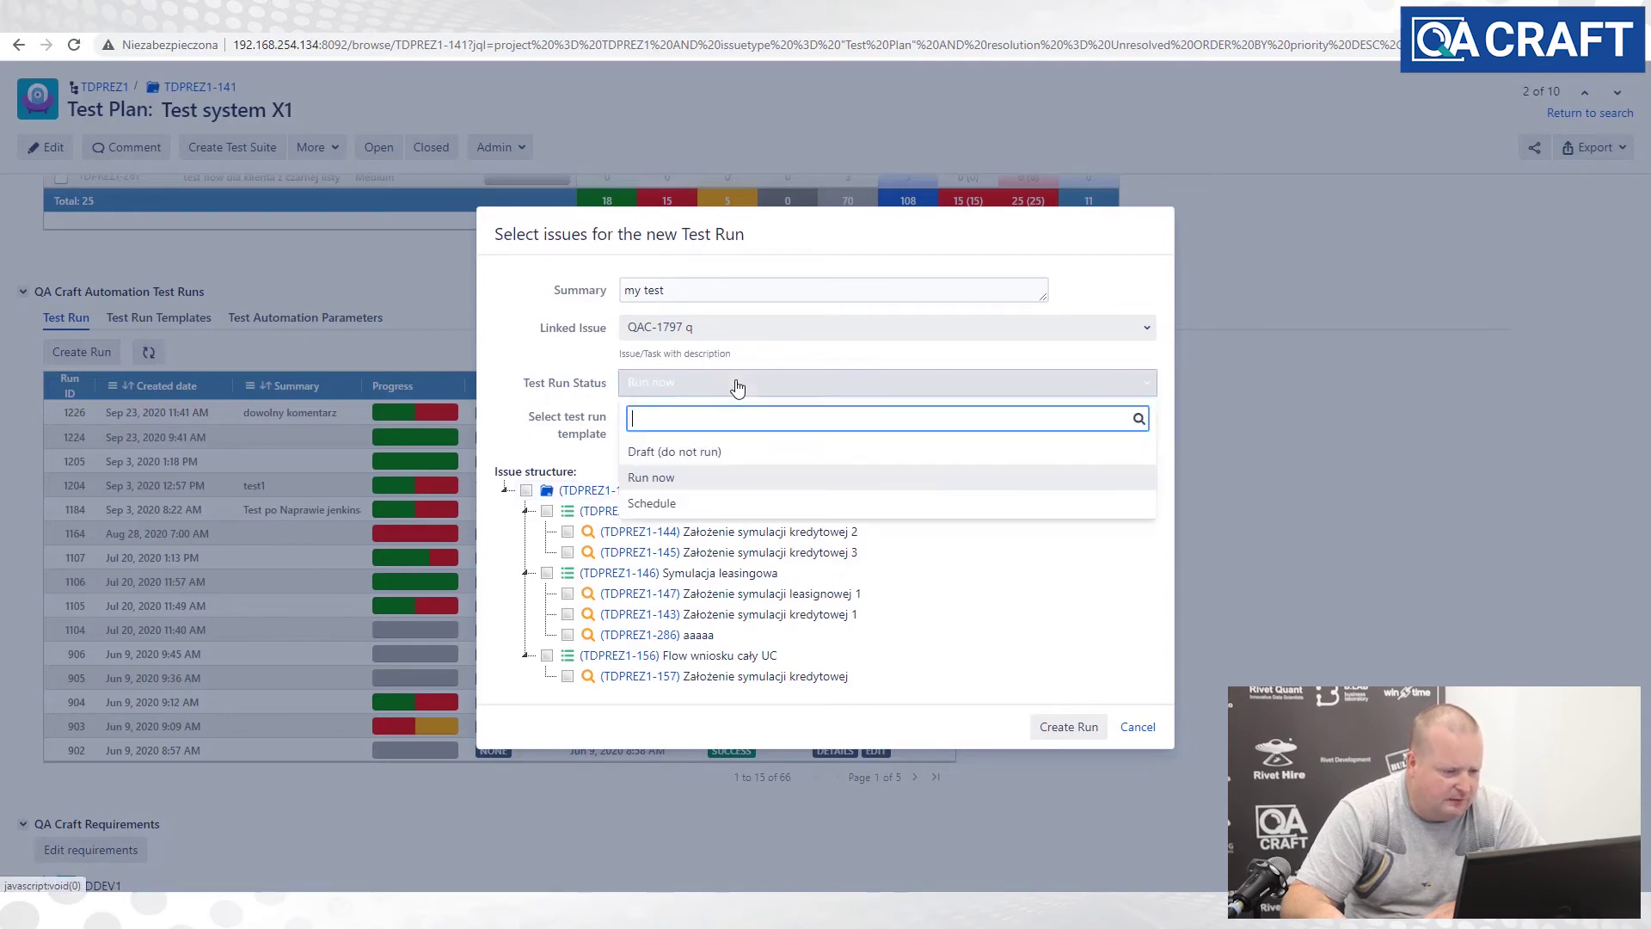
pyautogui.click(697, 503)
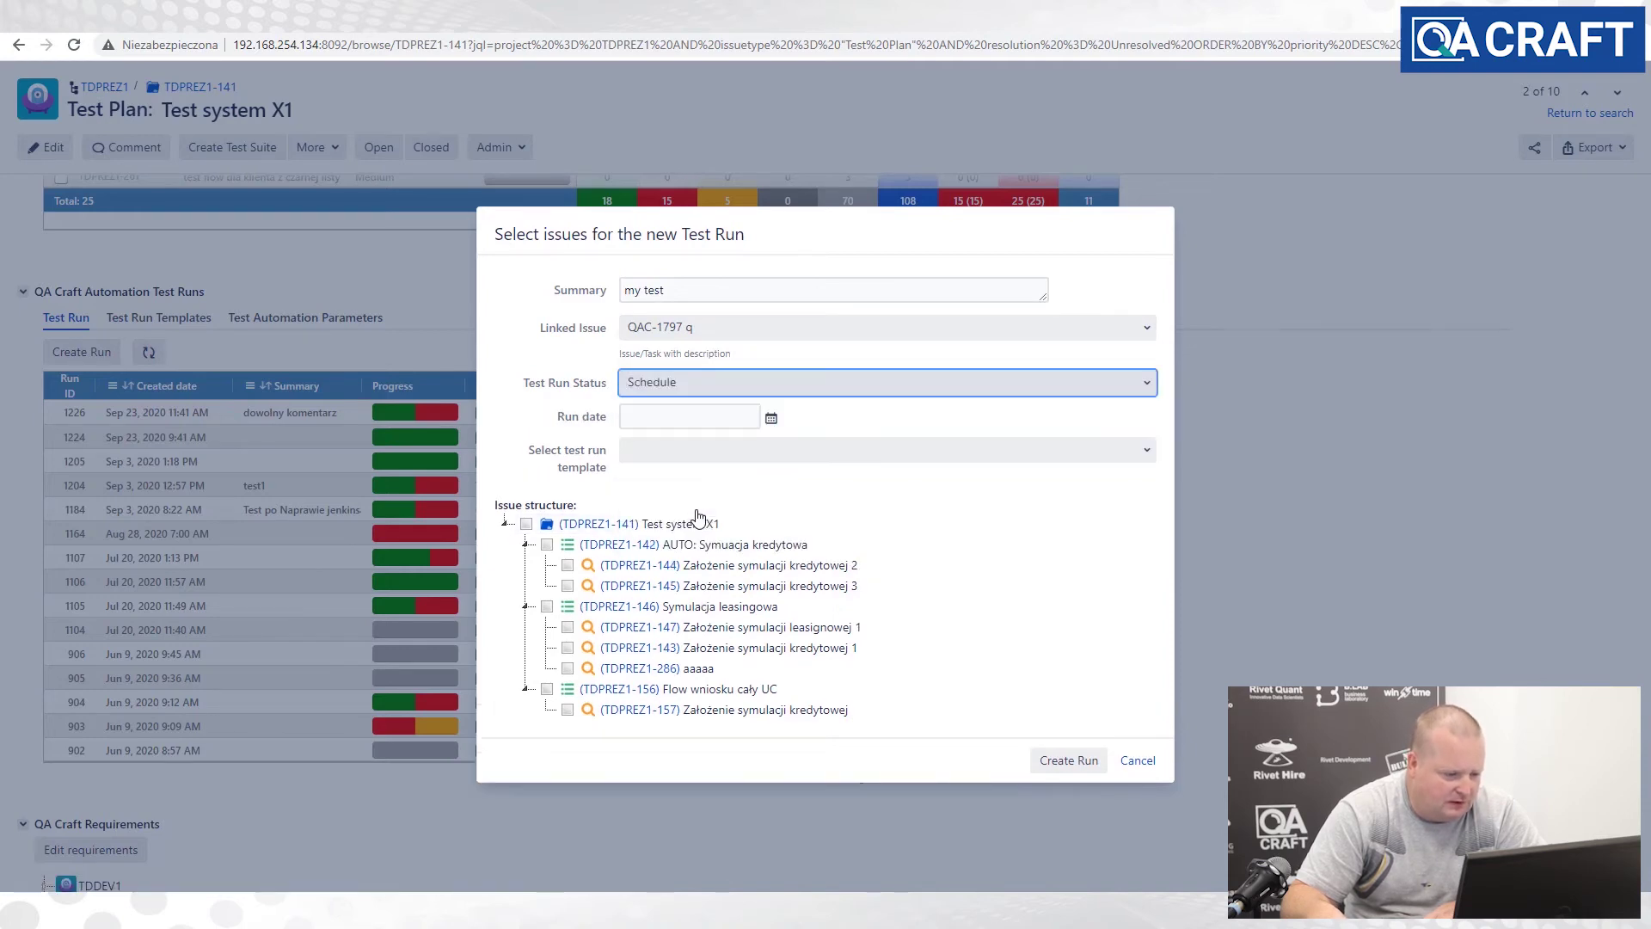
pyautogui.click(771, 418)
pyautogui.click(773, 417)
pyautogui.click(763, 391)
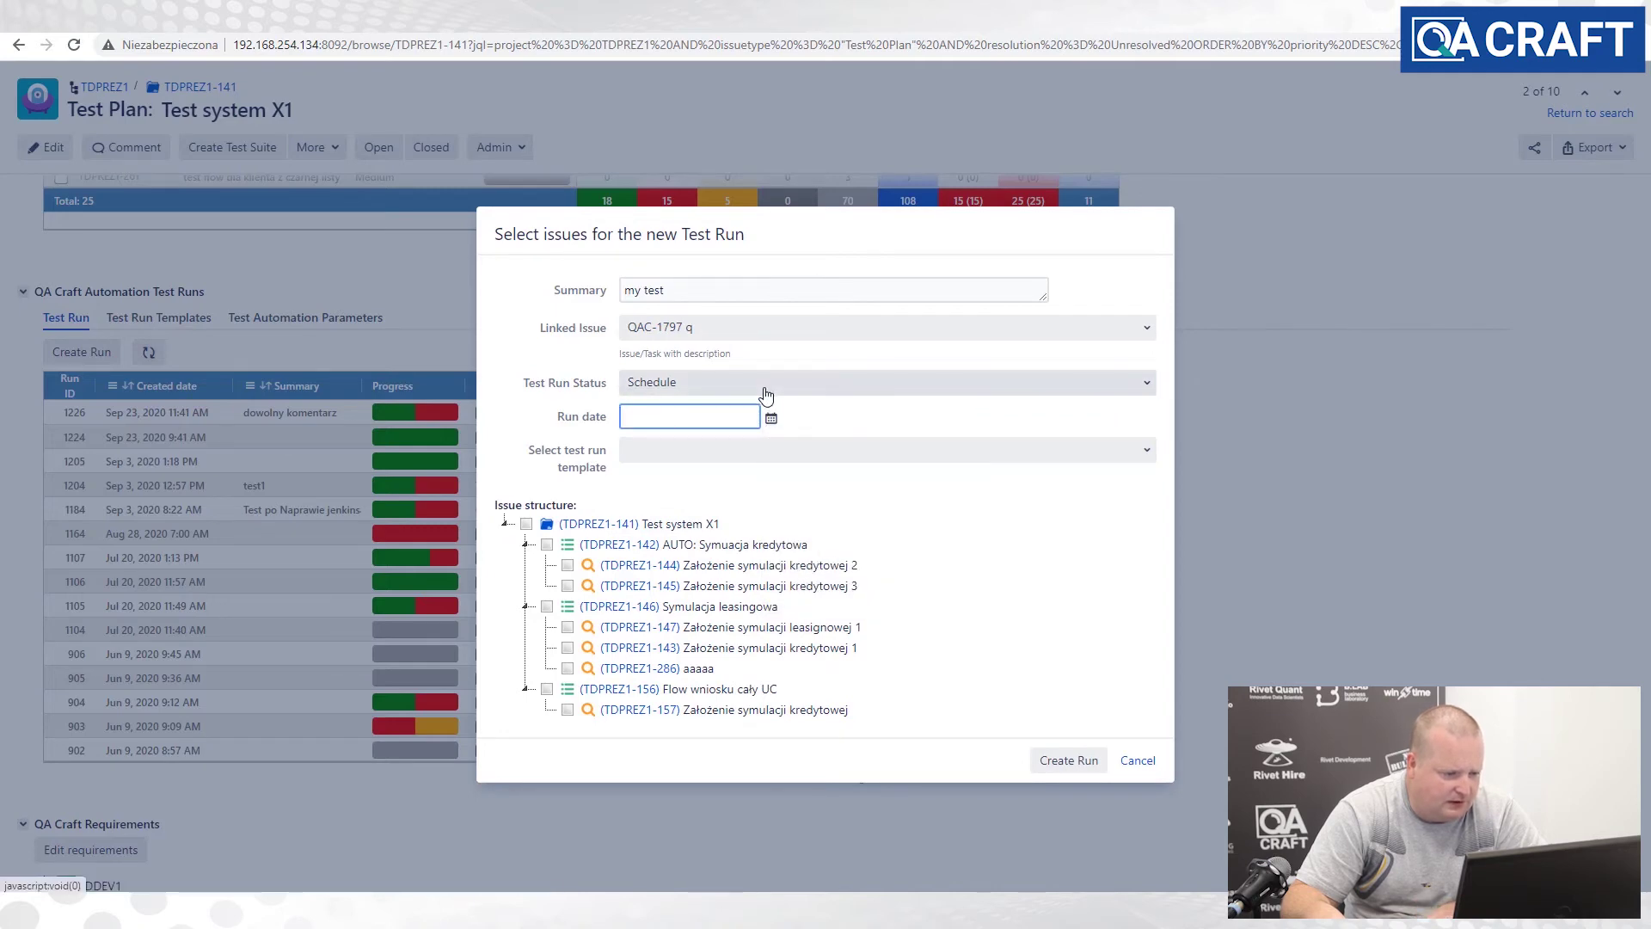
pyautogui.click(1148, 382)
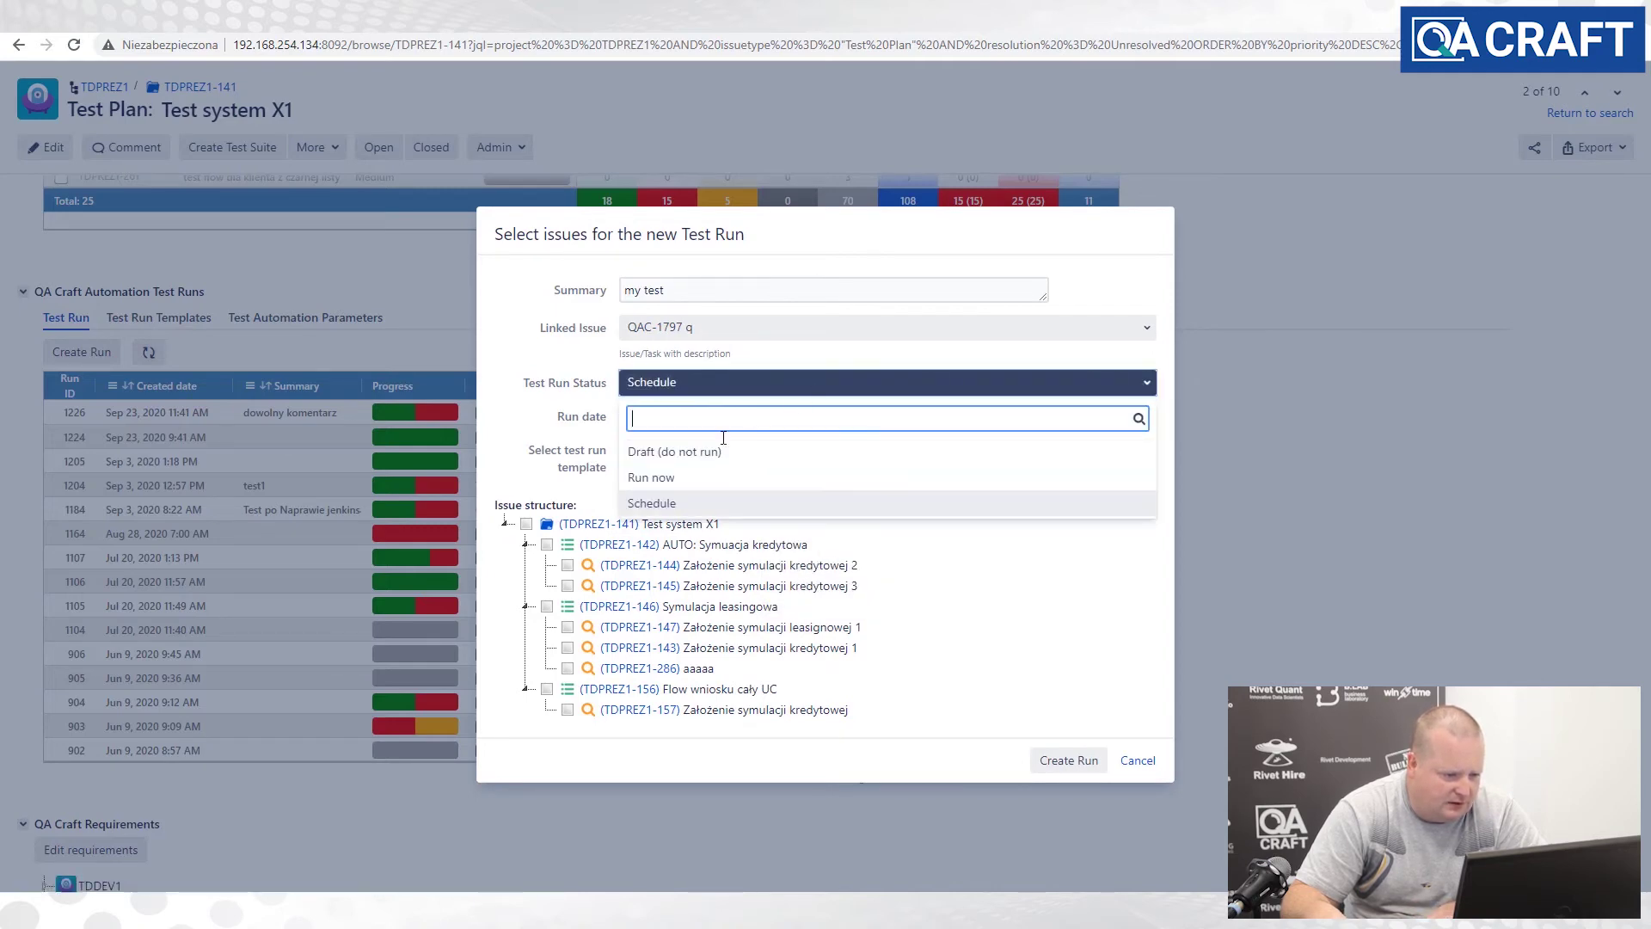
pyautogui.click(641, 476)
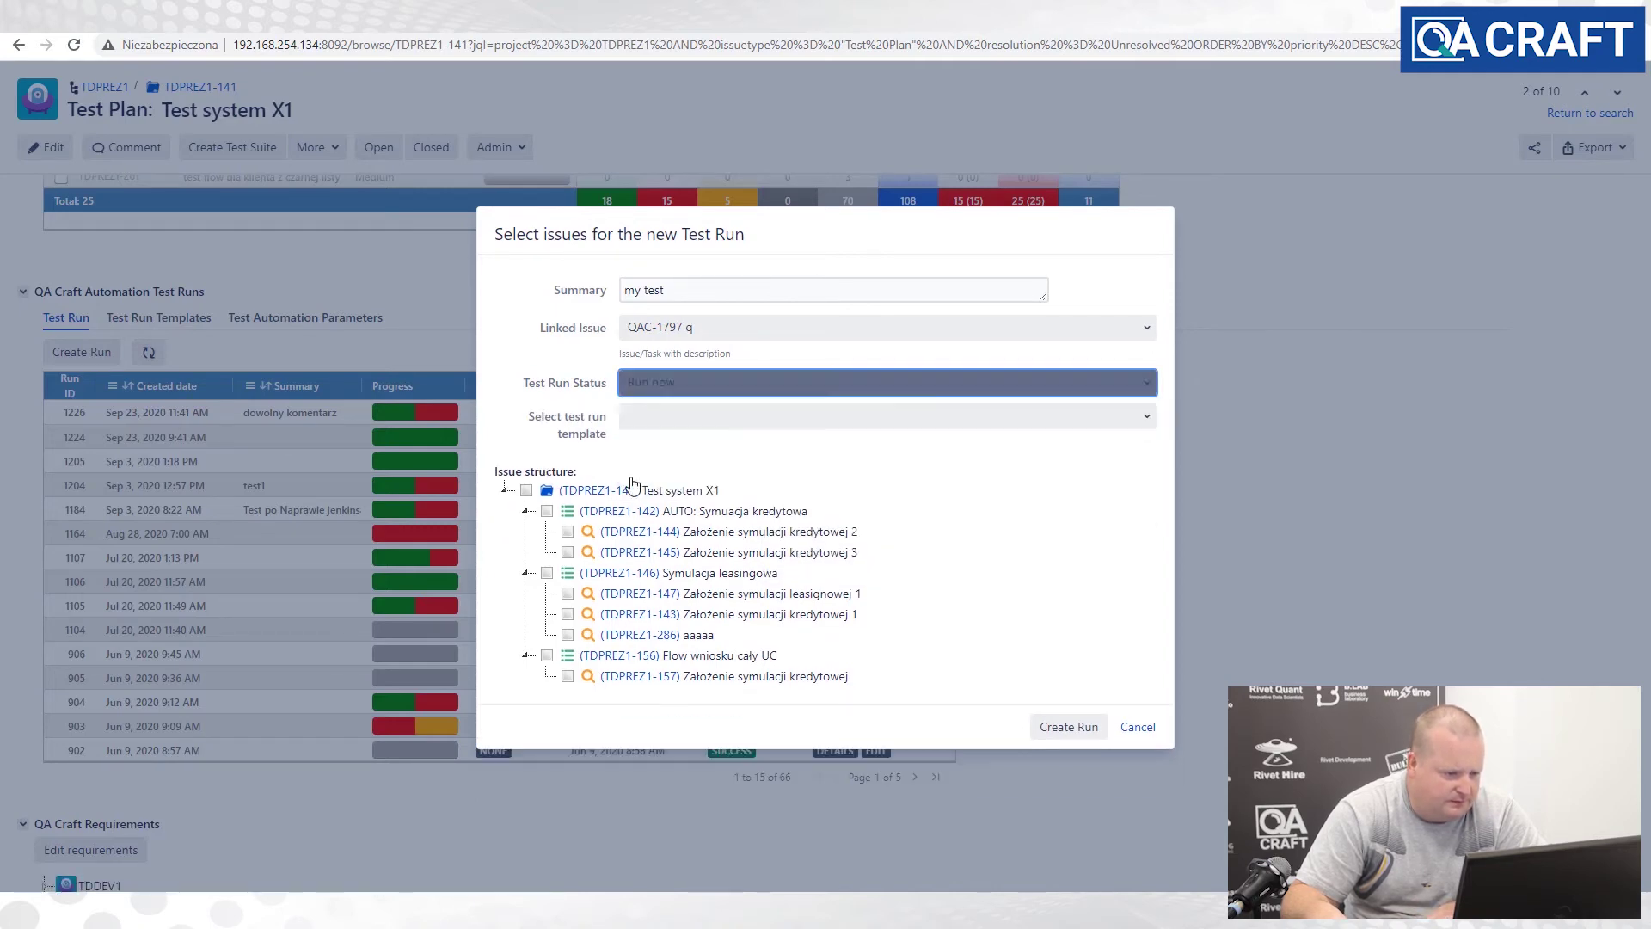
# - Apply the "1228 - my template" template to the new test run and create the run
pyautogui.click(665, 414)
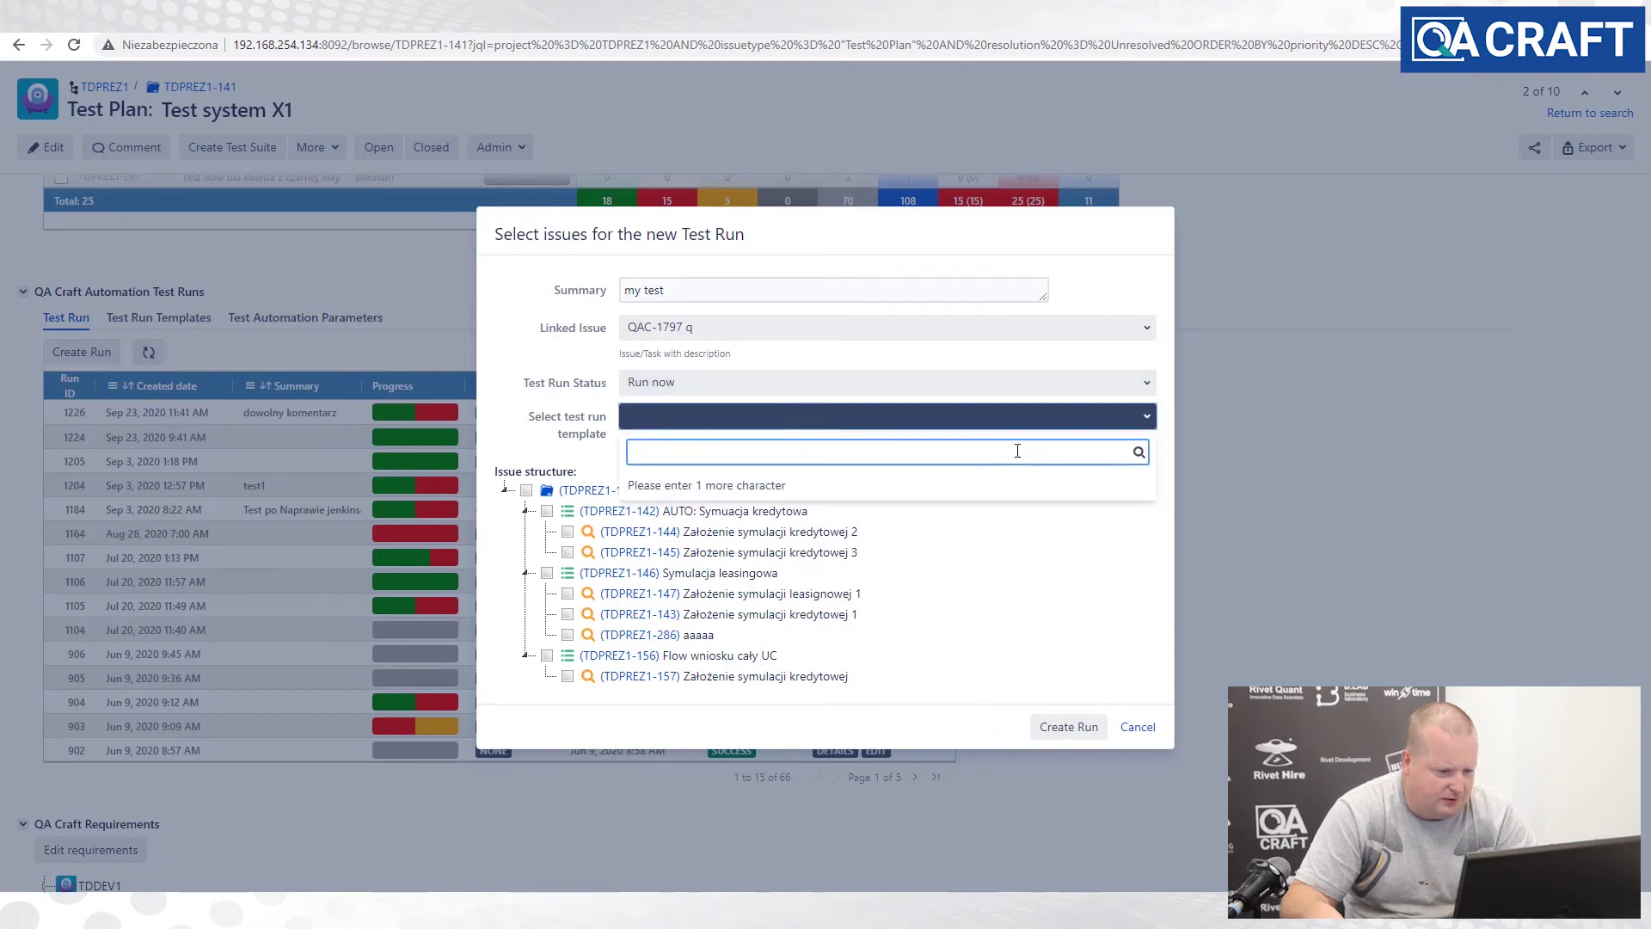
pyautogui.write('a')
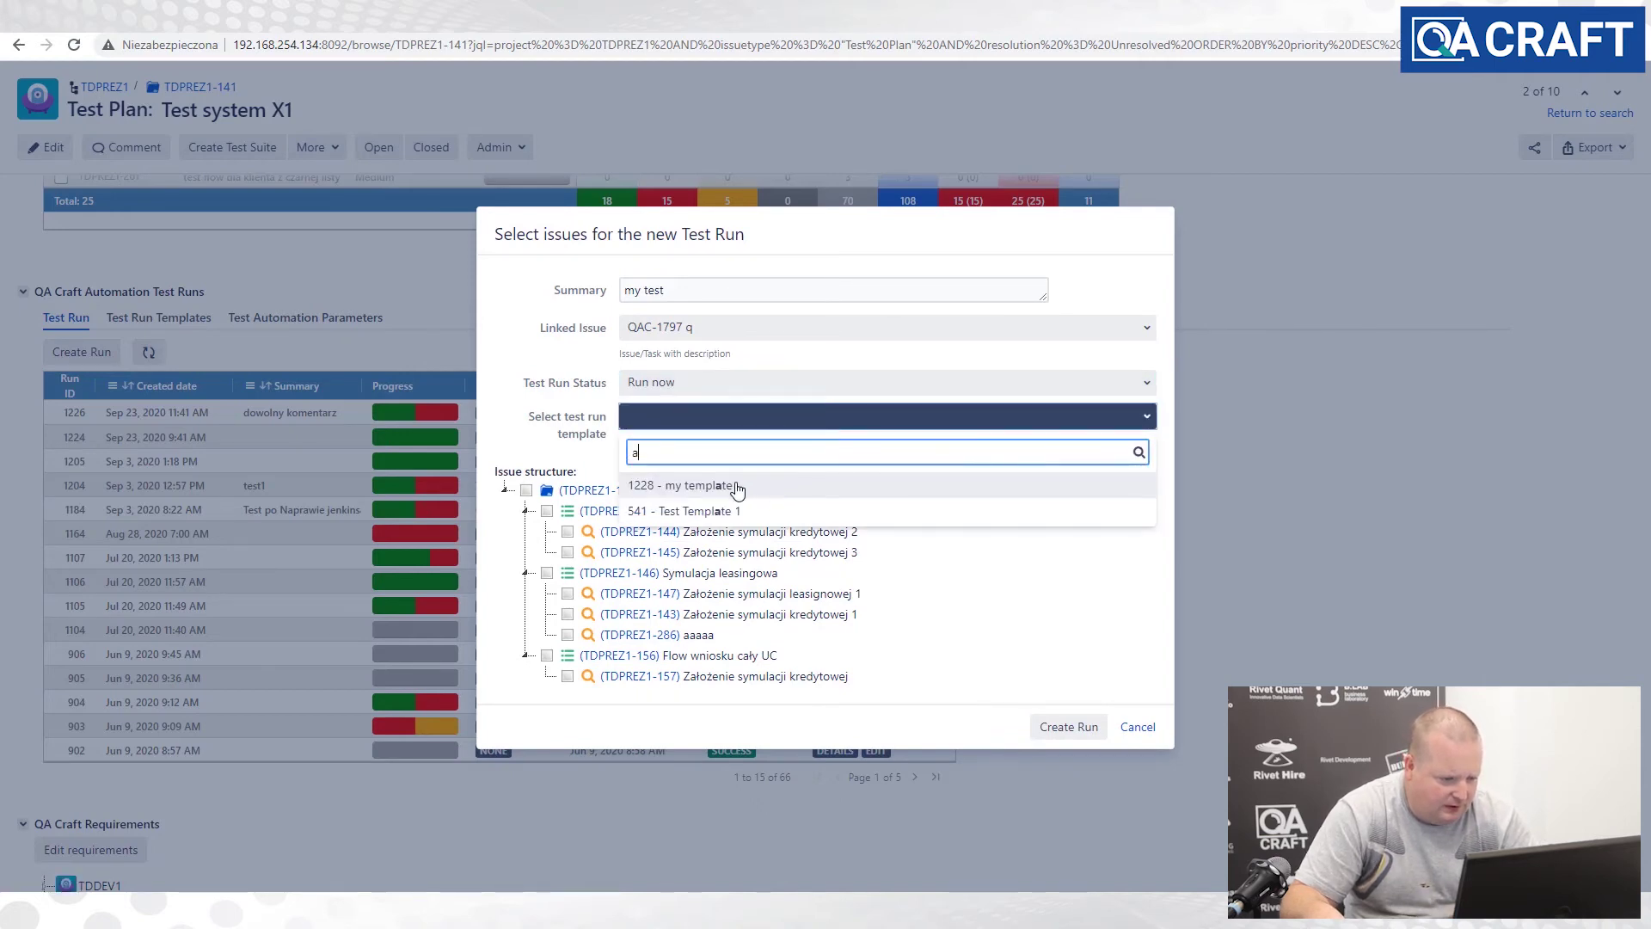
pyautogui.click(736, 487)
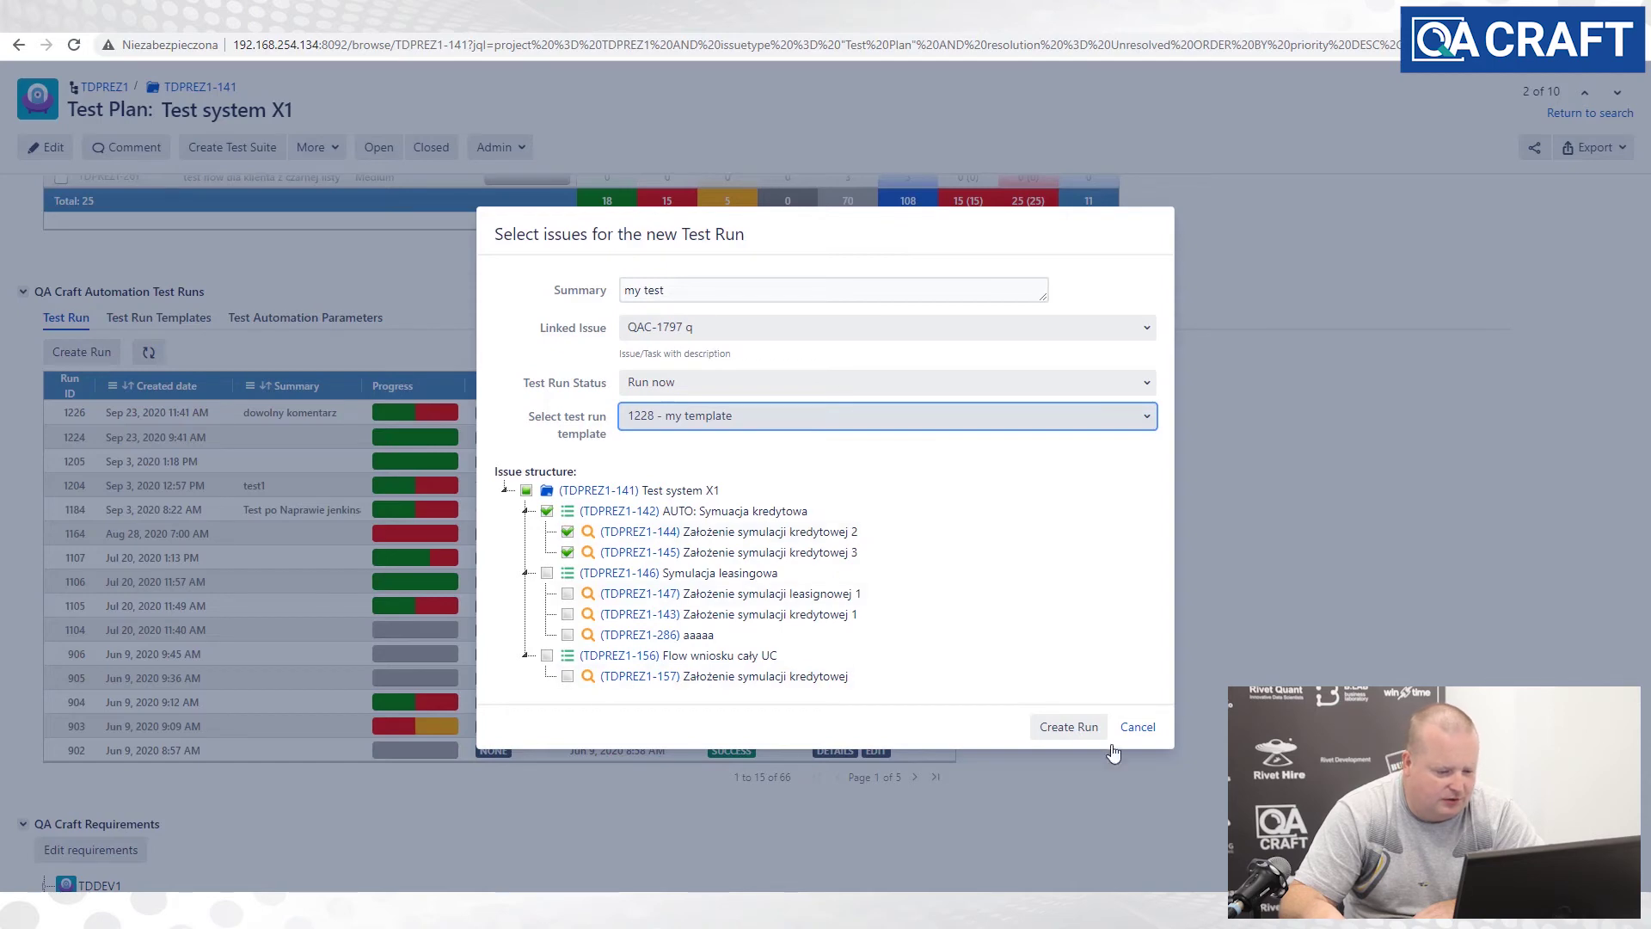
pyautogui.click(1066, 728)
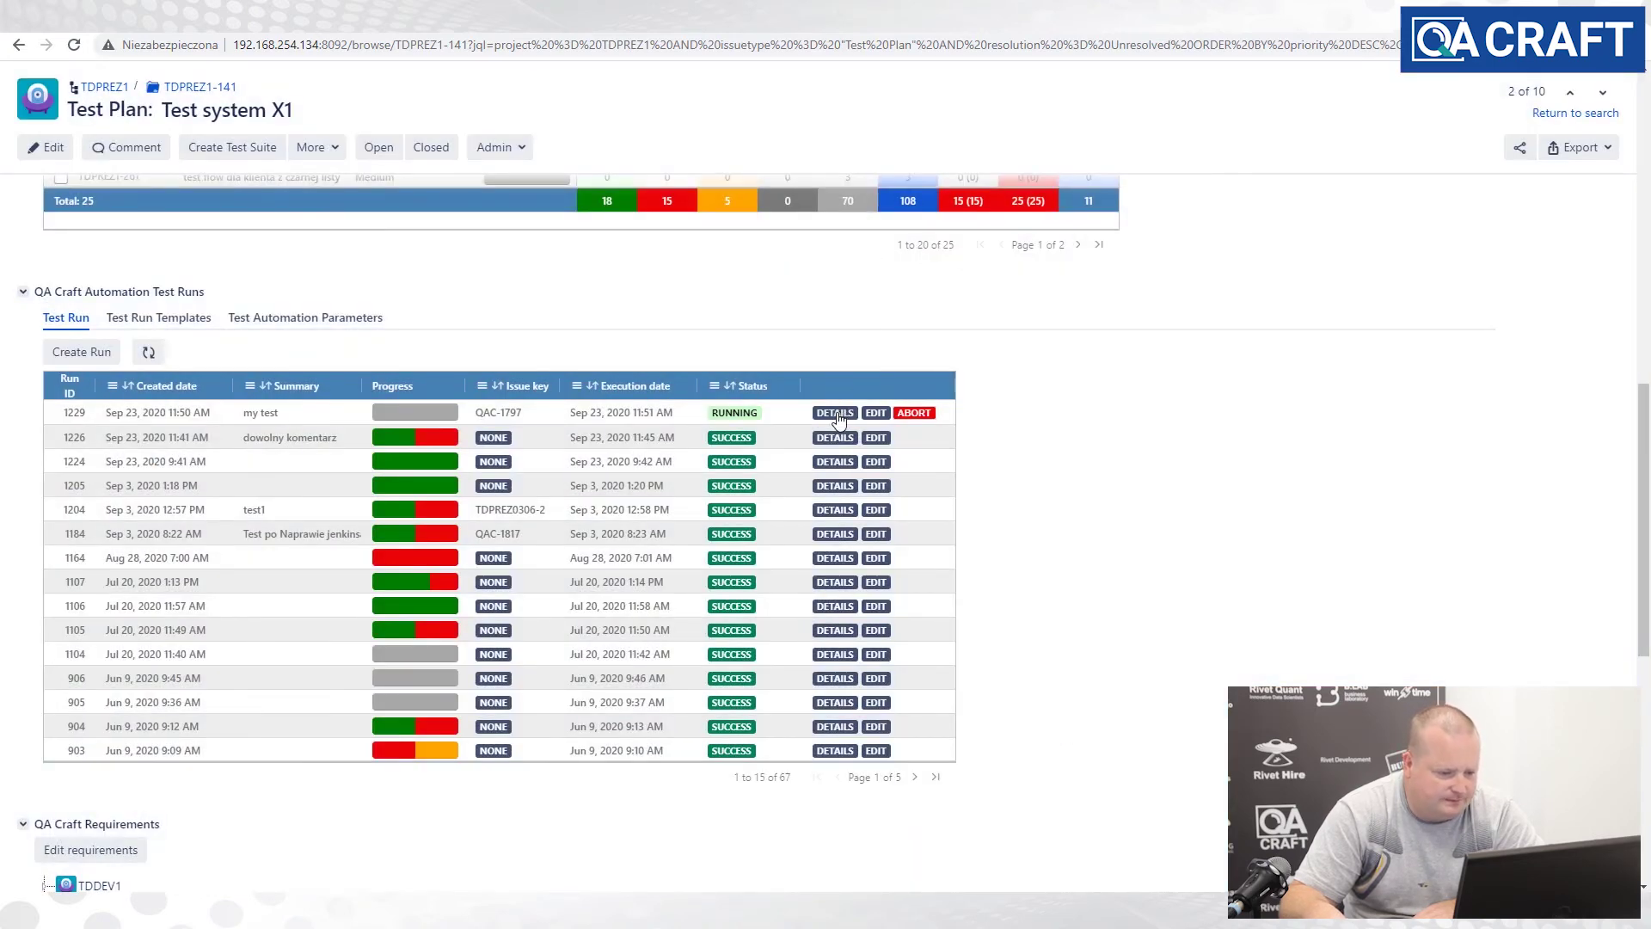
# - Check the "my test" run's test case statuses in its details and the executing job in Jenkins, and close the details
pyautogui.click(836, 413)
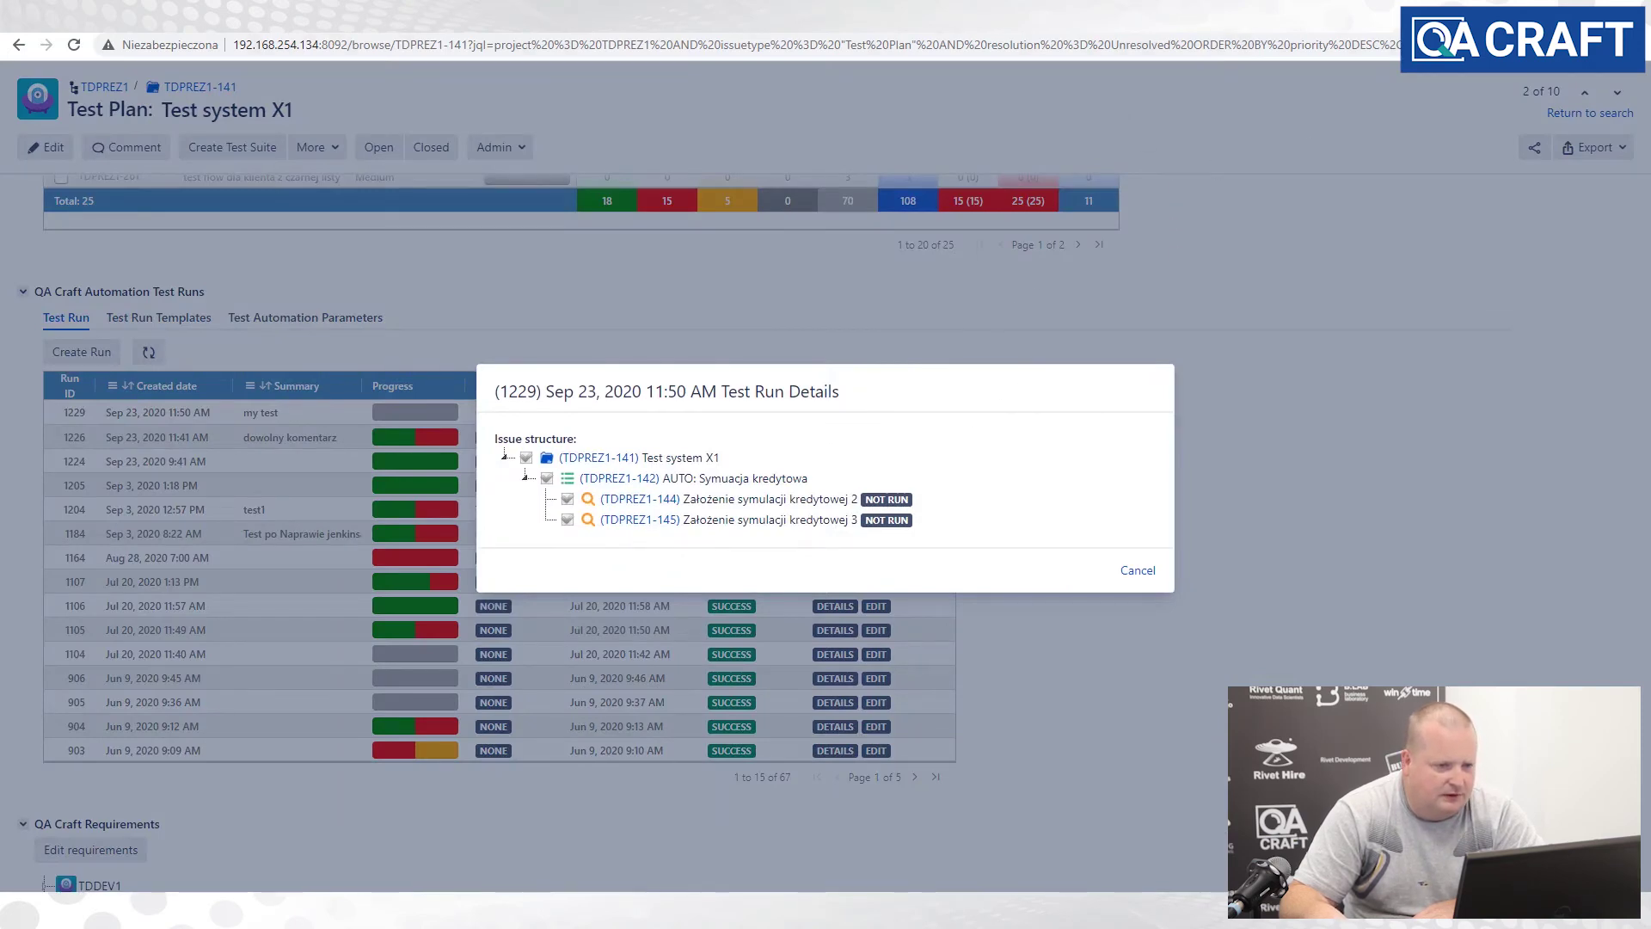
pyautogui.click(963, 17)
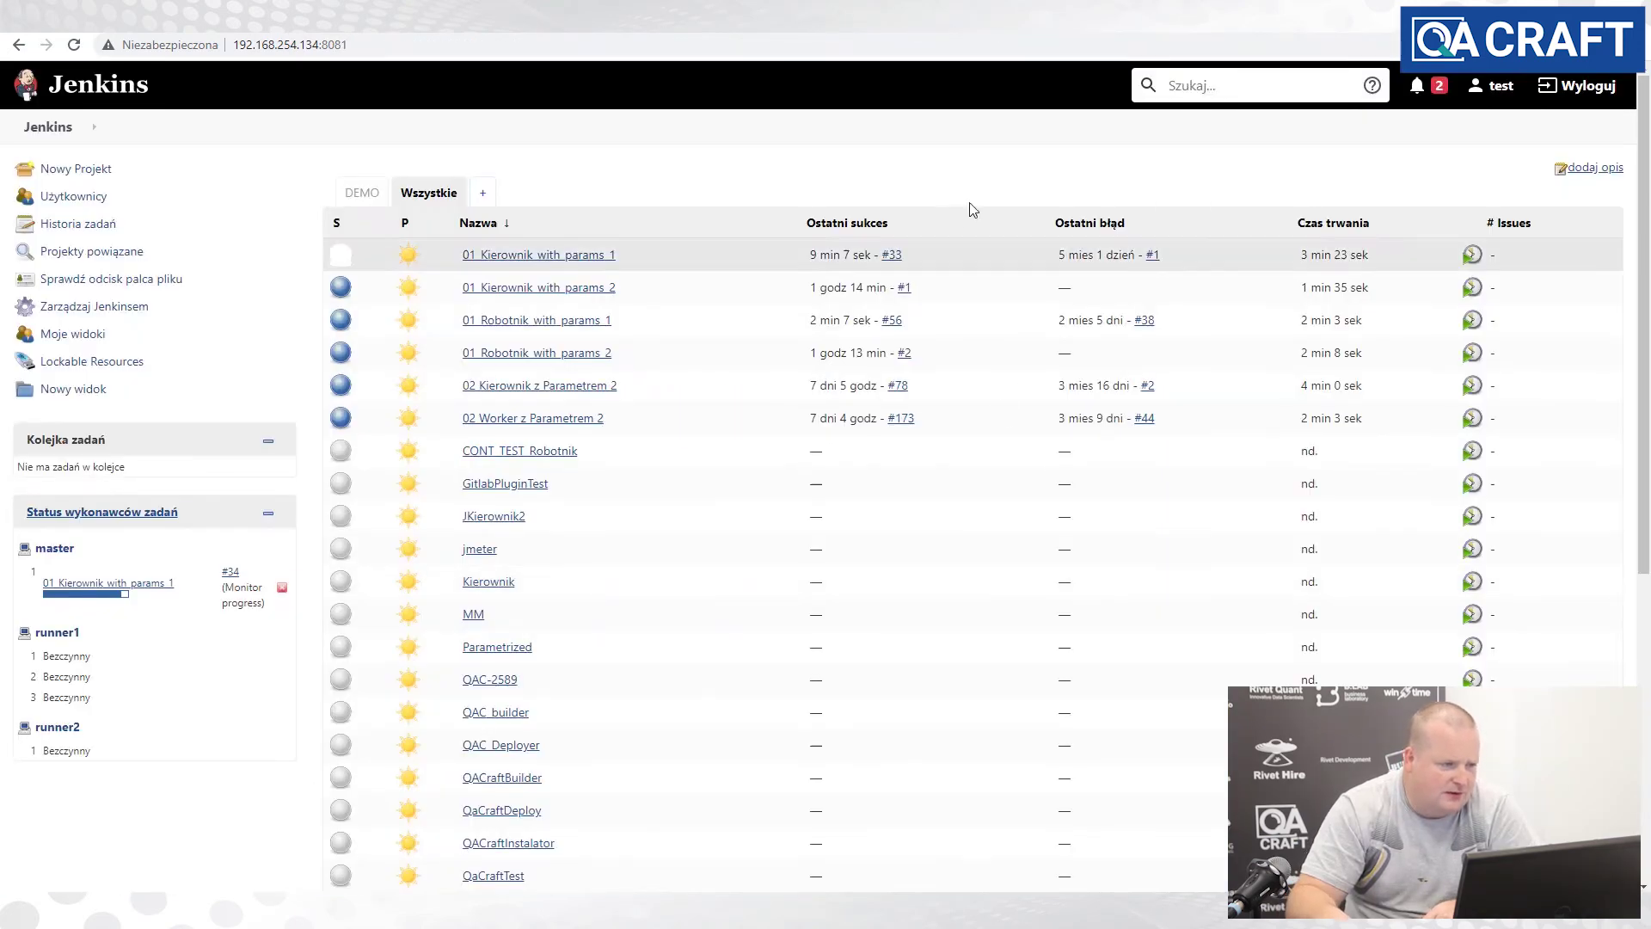
pyautogui.click(964, 18)
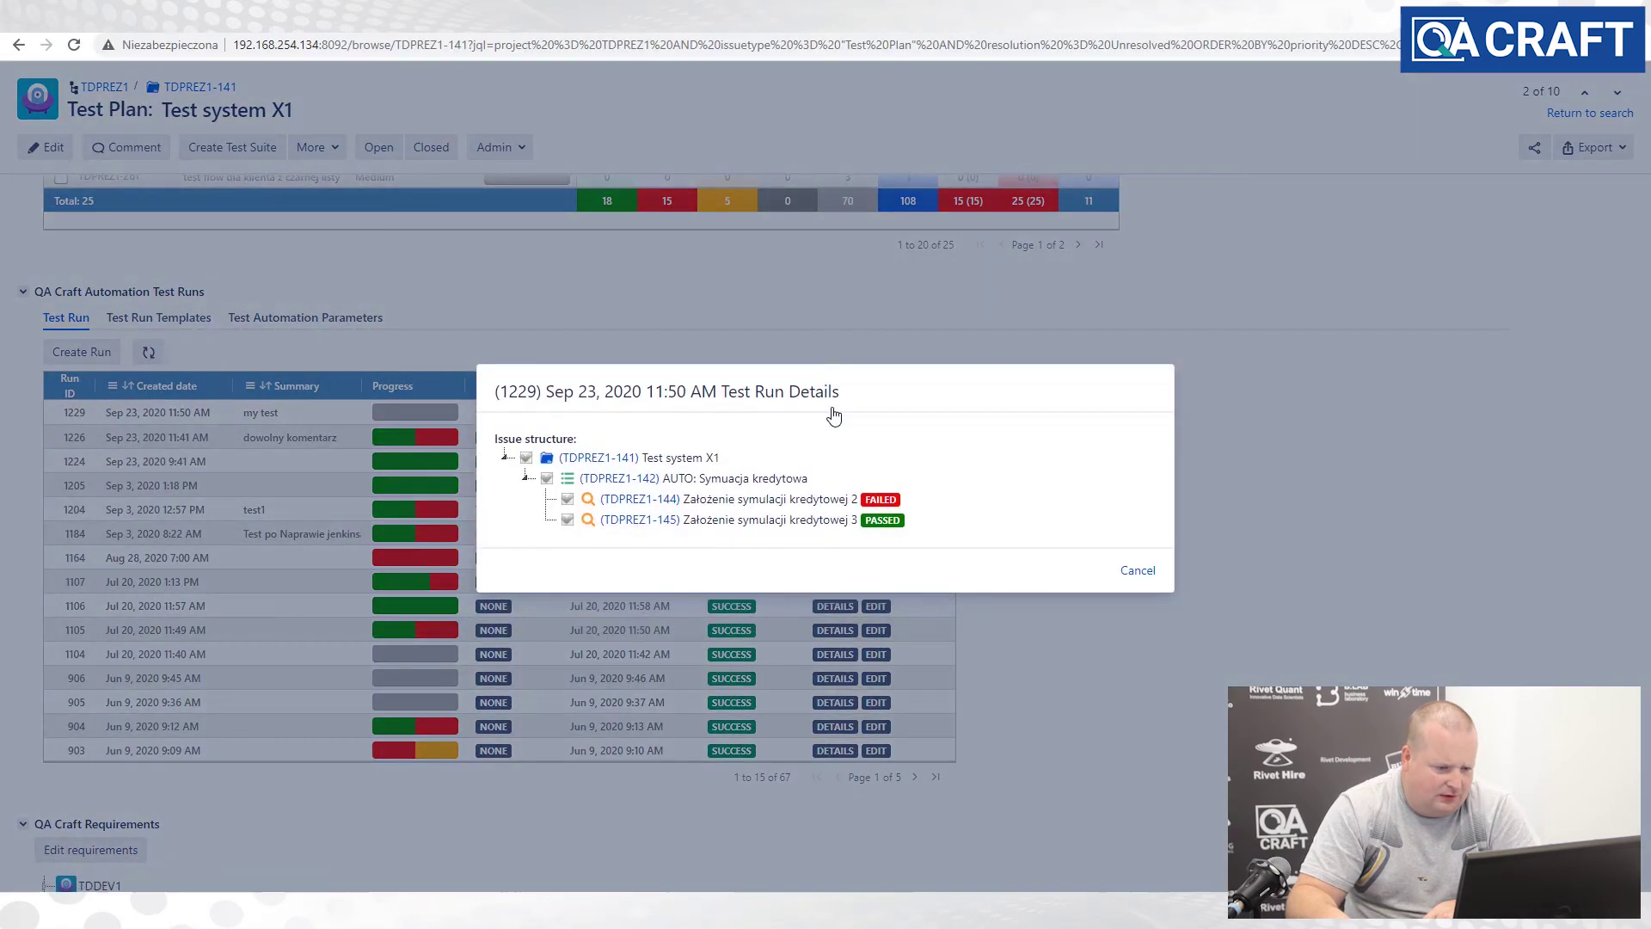
pyautogui.click(834, 413)
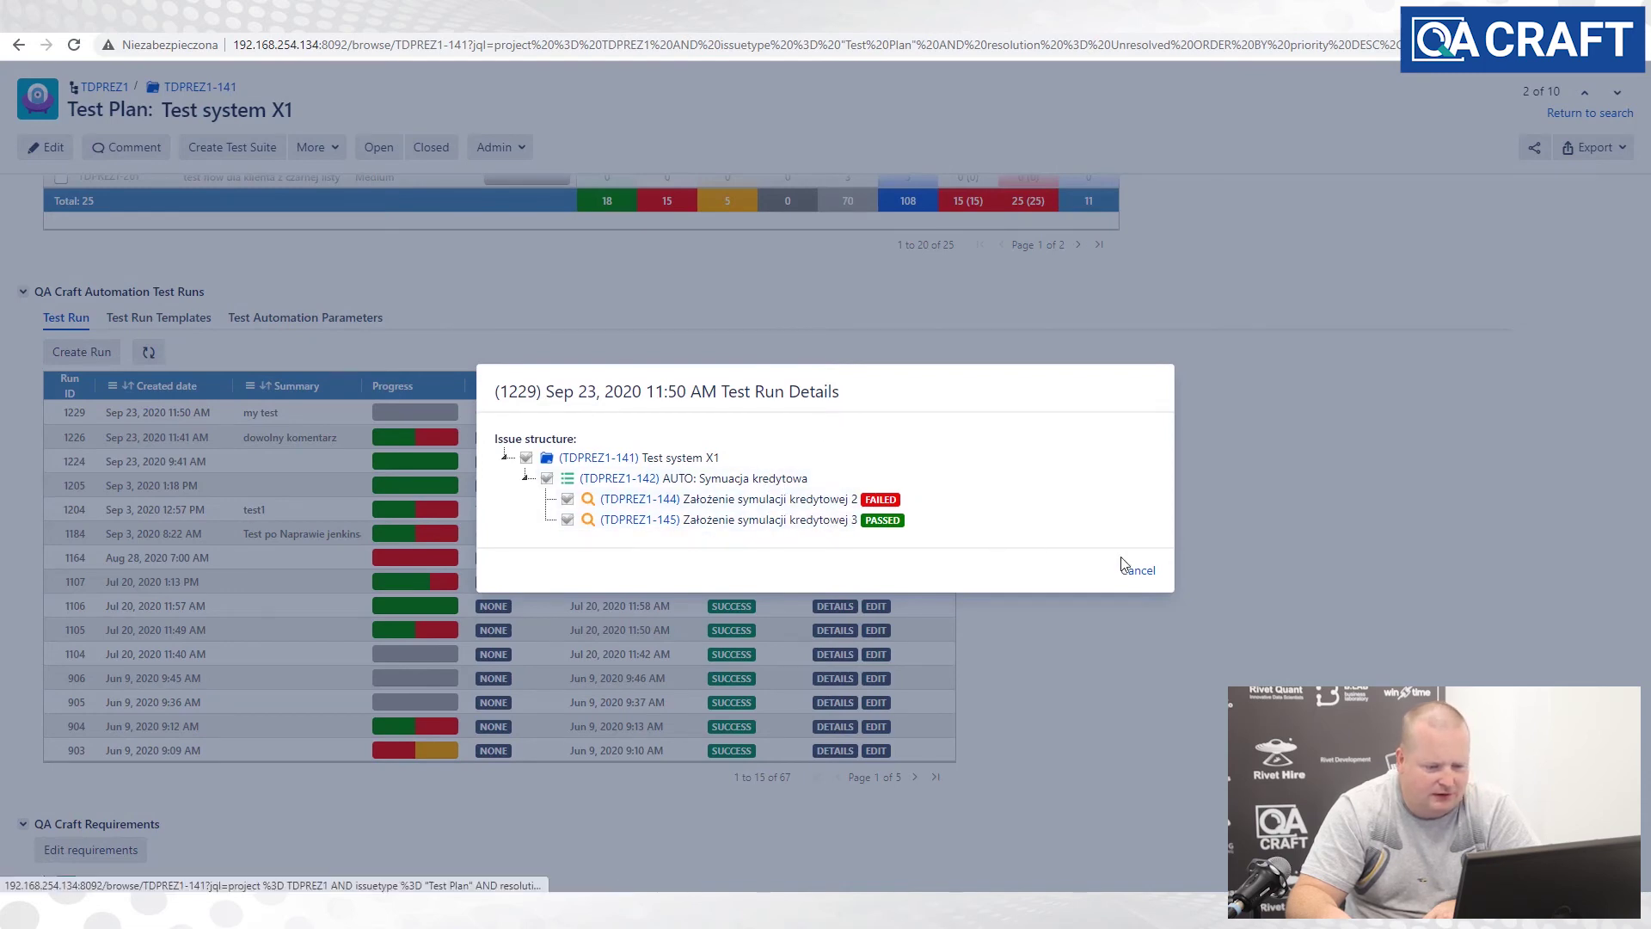
pyautogui.click(1136, 571)
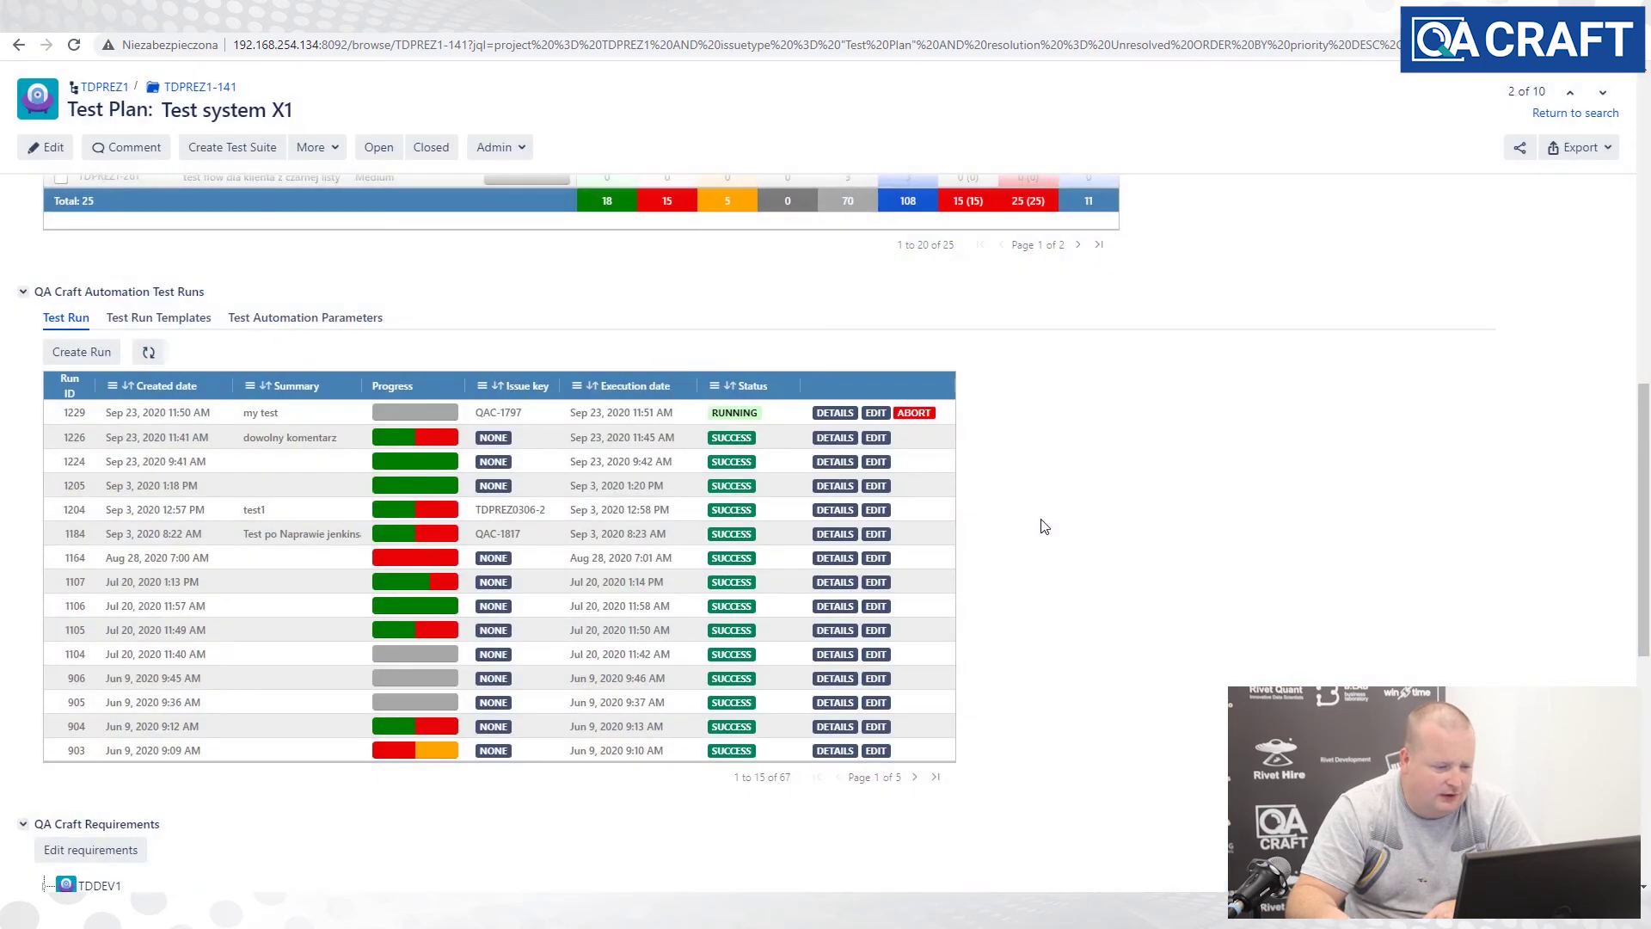
# - Refresh the test run list, view the TDPREZ1-145 logs from the "my test" run's details, and close the log and details
pyautogui.click(147, 355)
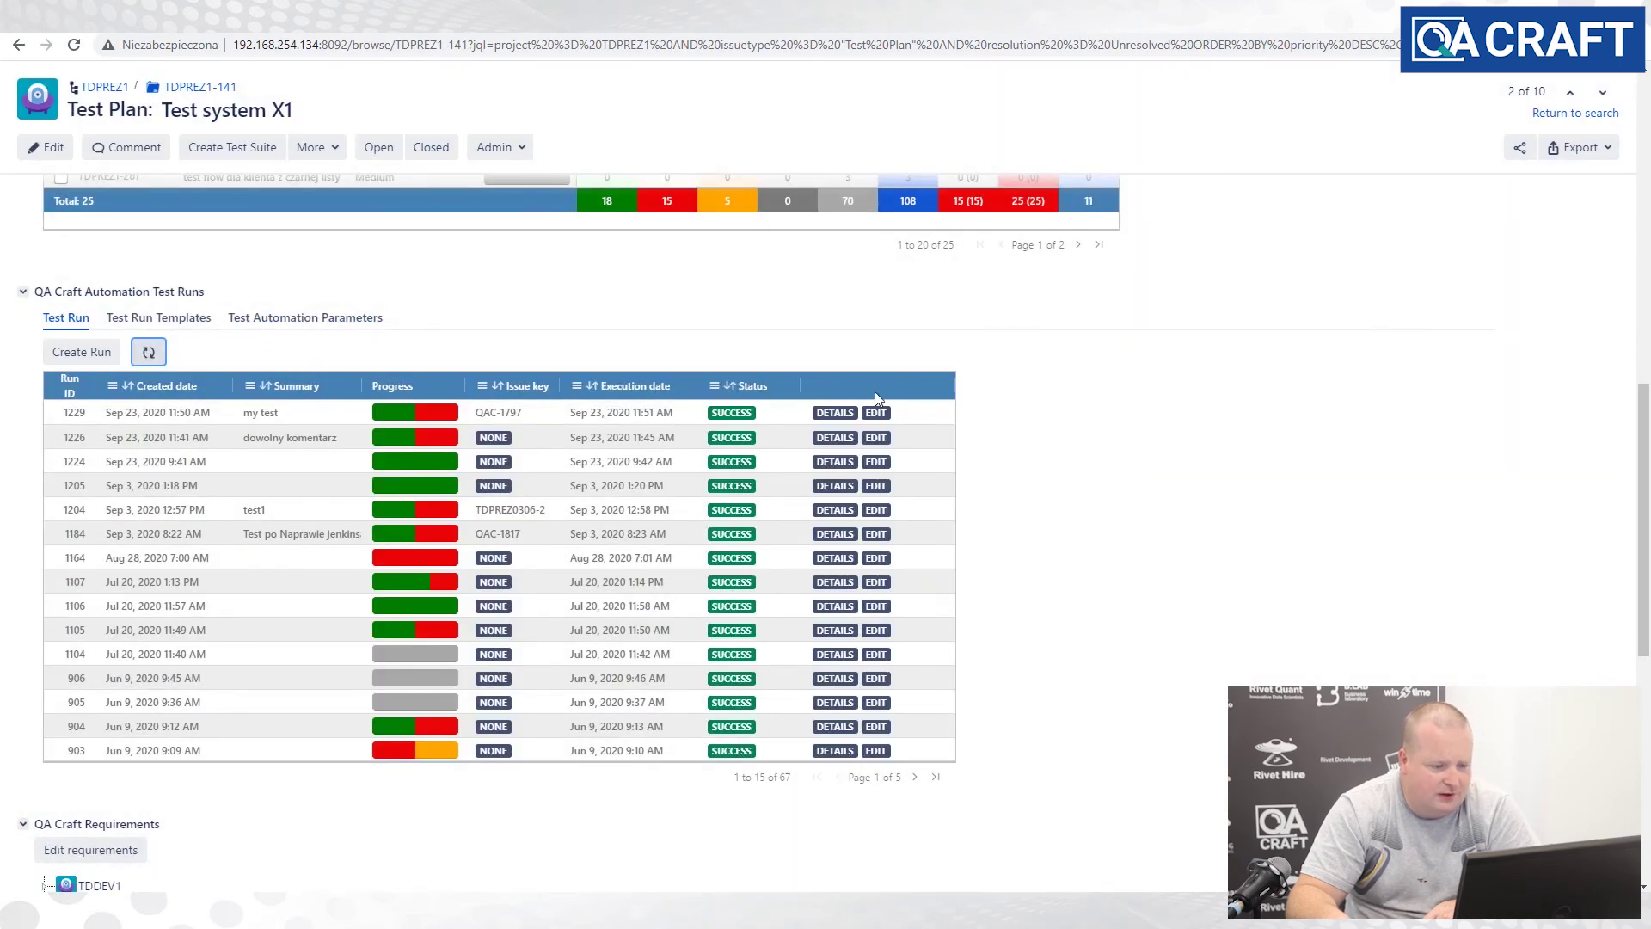
pyautogui.click(837, 413)
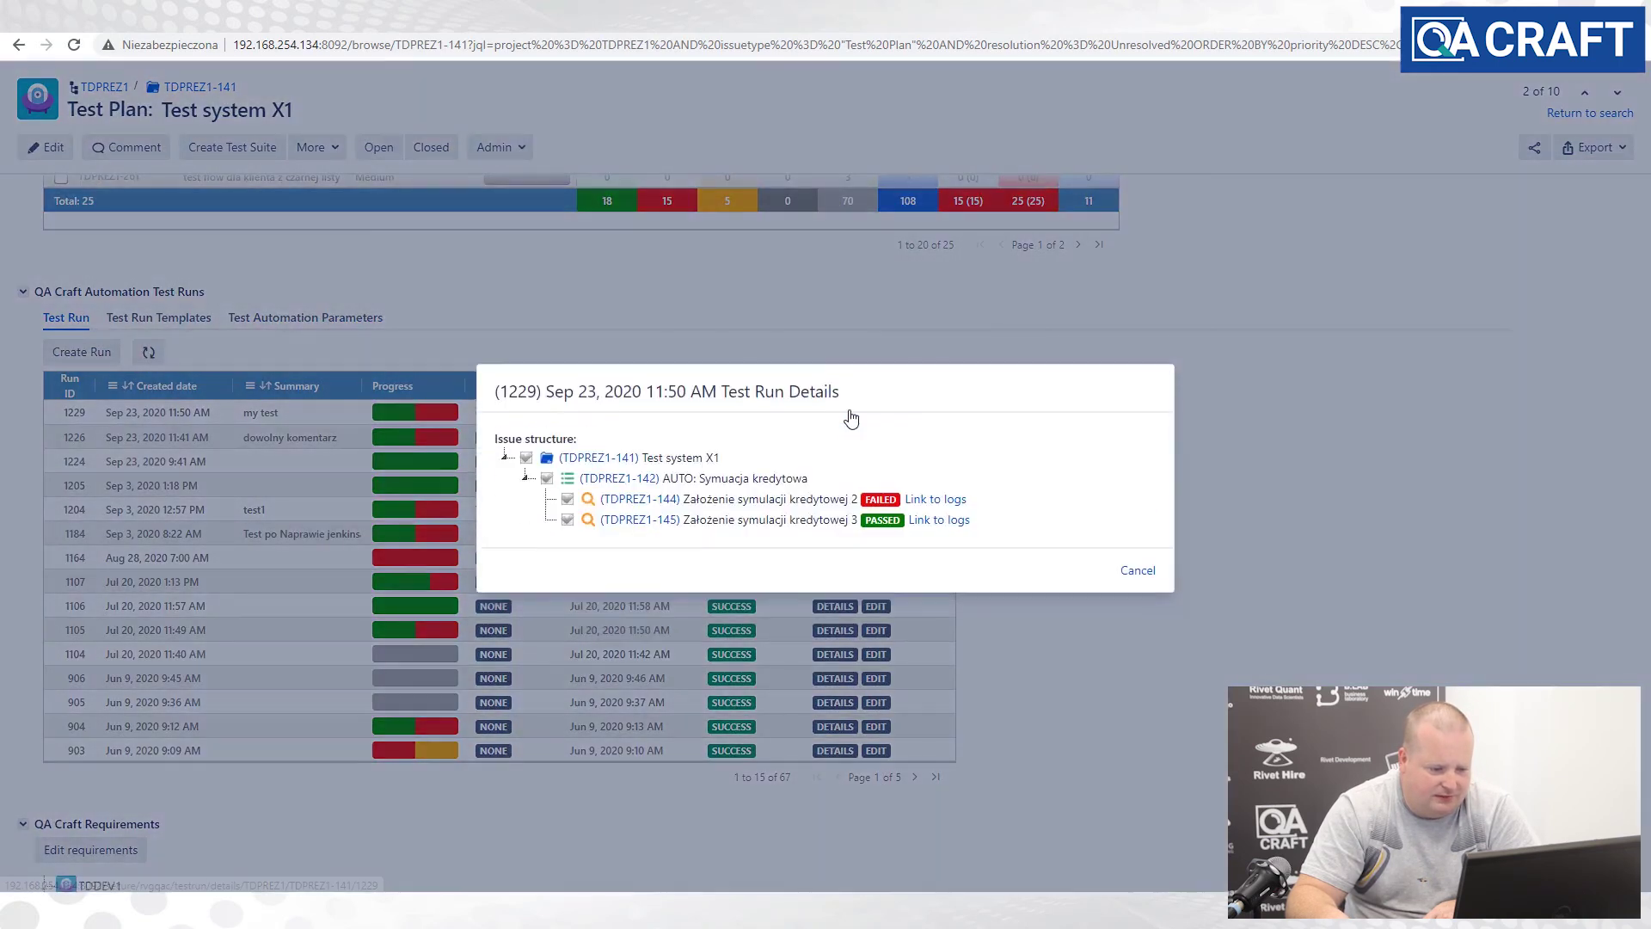
pyautogui.click(938, 521)
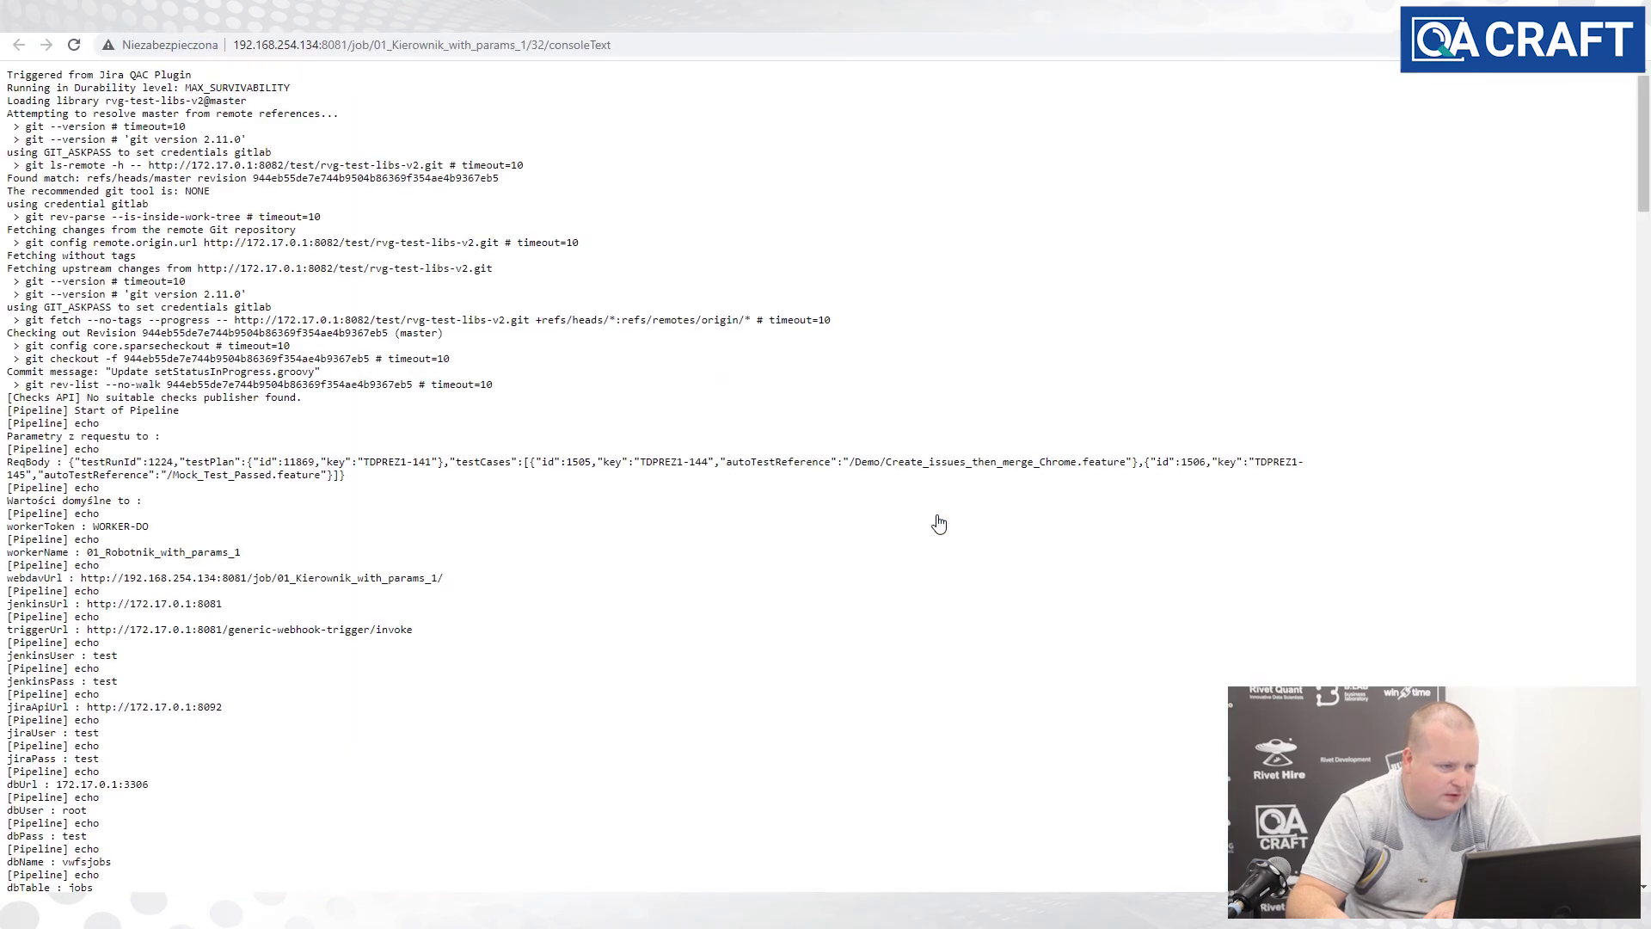
pyautogui.hotkey('ctrl', 'w')
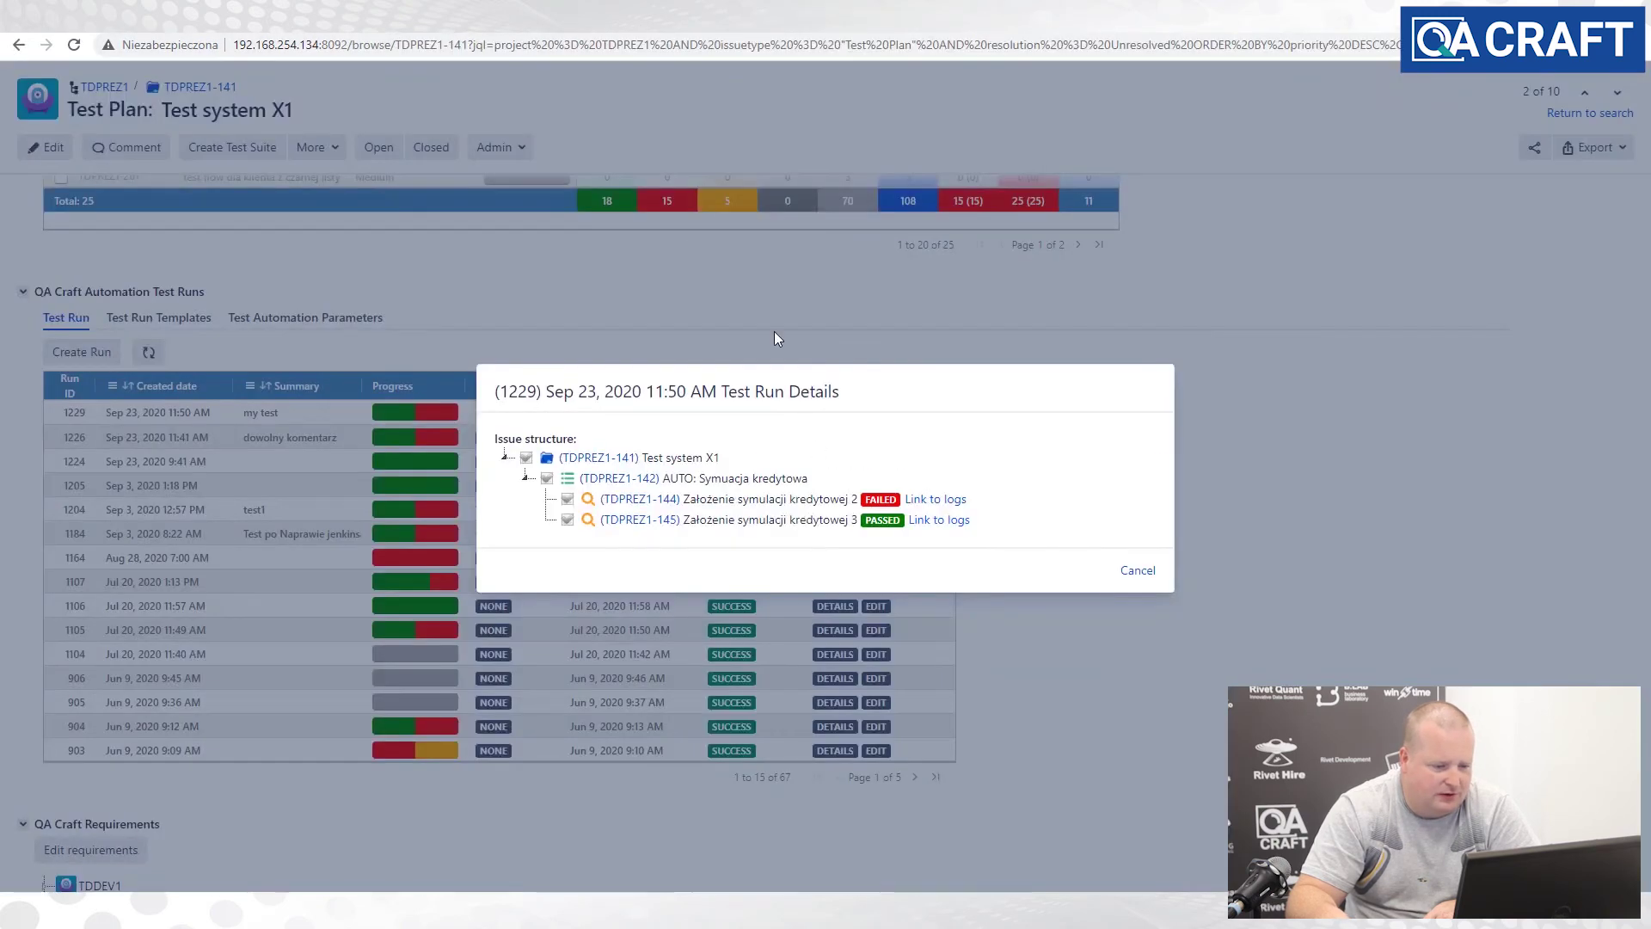
pyautogui.click(1136, 569)
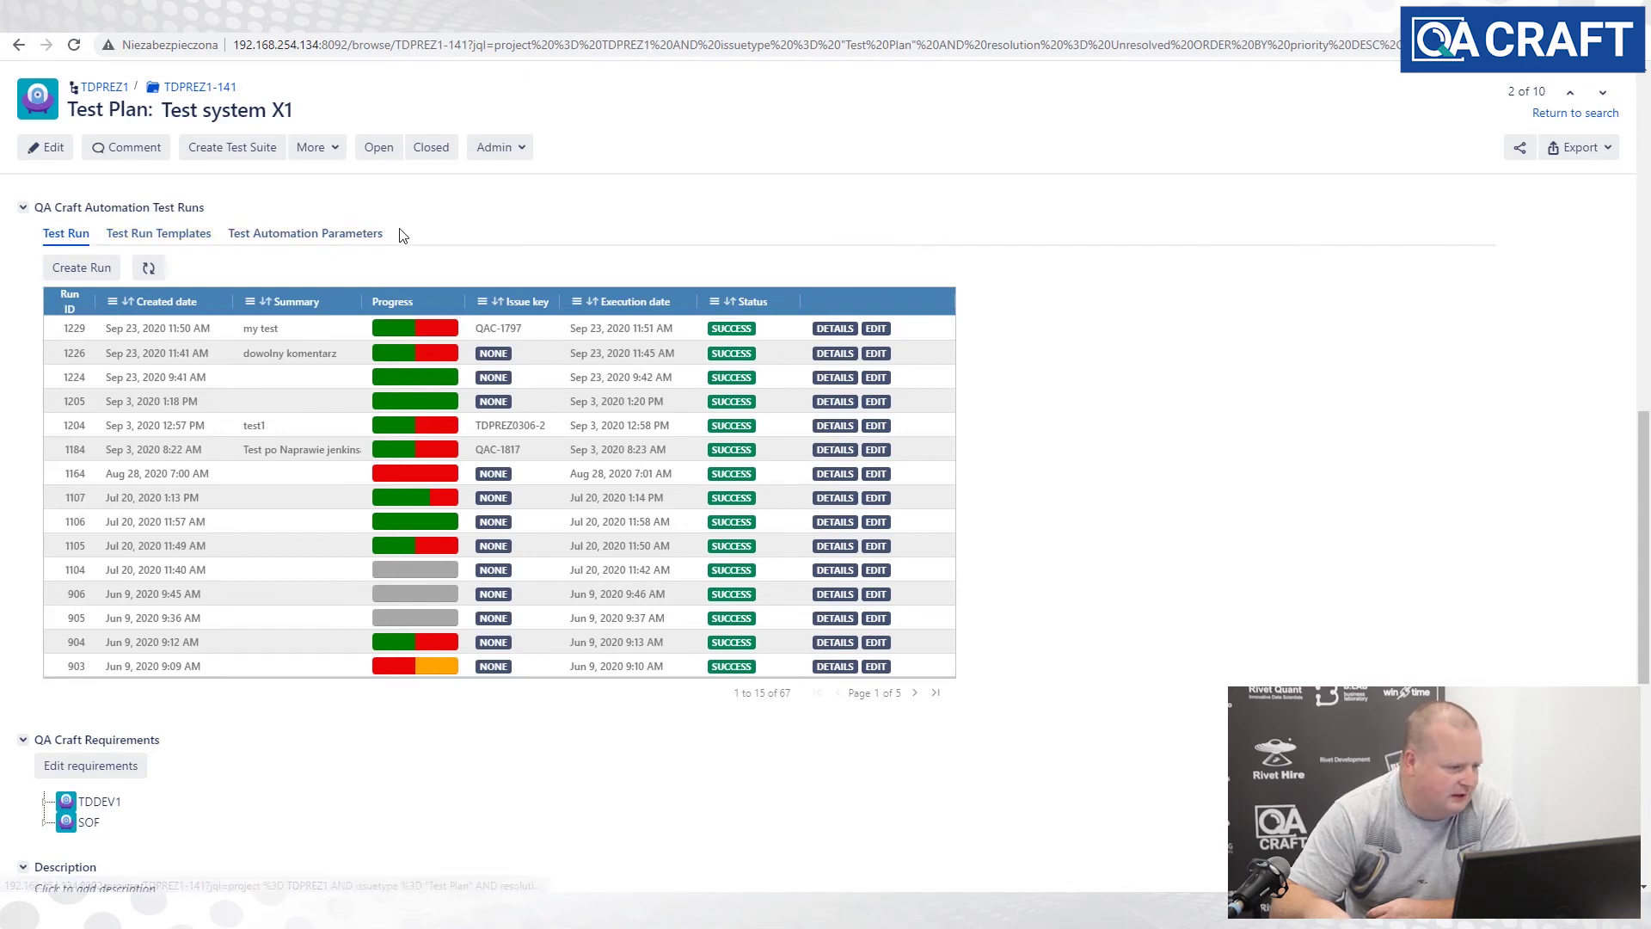
# - Create a Run now test run with the TDPREZ1-302 Create structure suite in the QA Craft 2.0 Regression - Automated test plan
pyautogui.click(67, 277)
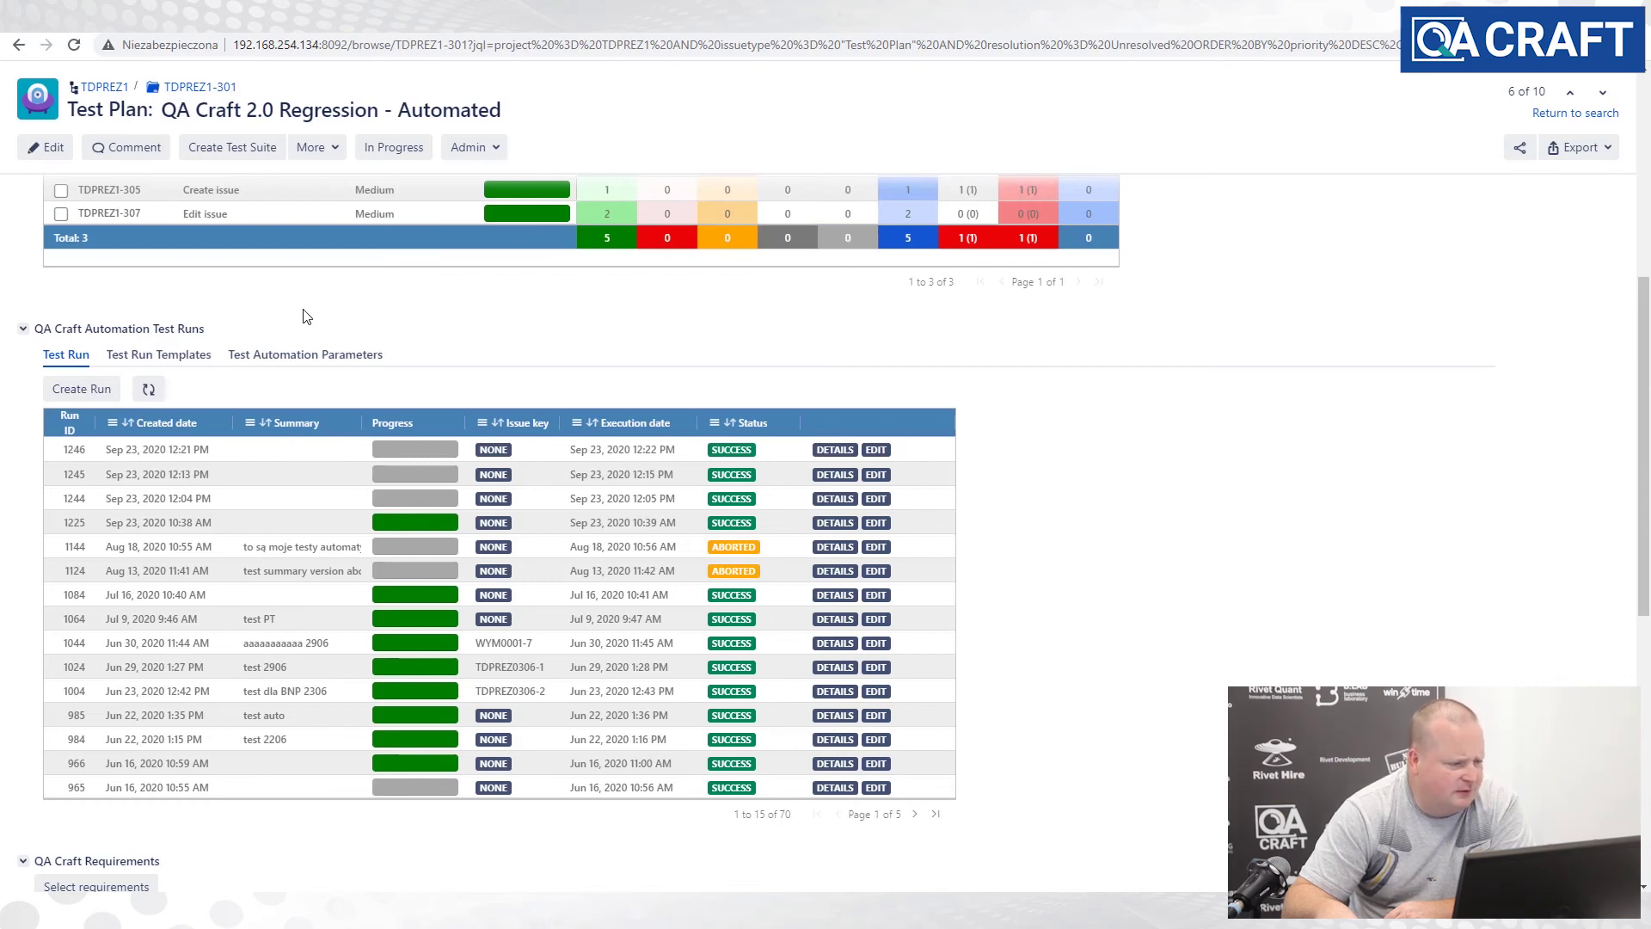
pyautogui.click(81, 391)
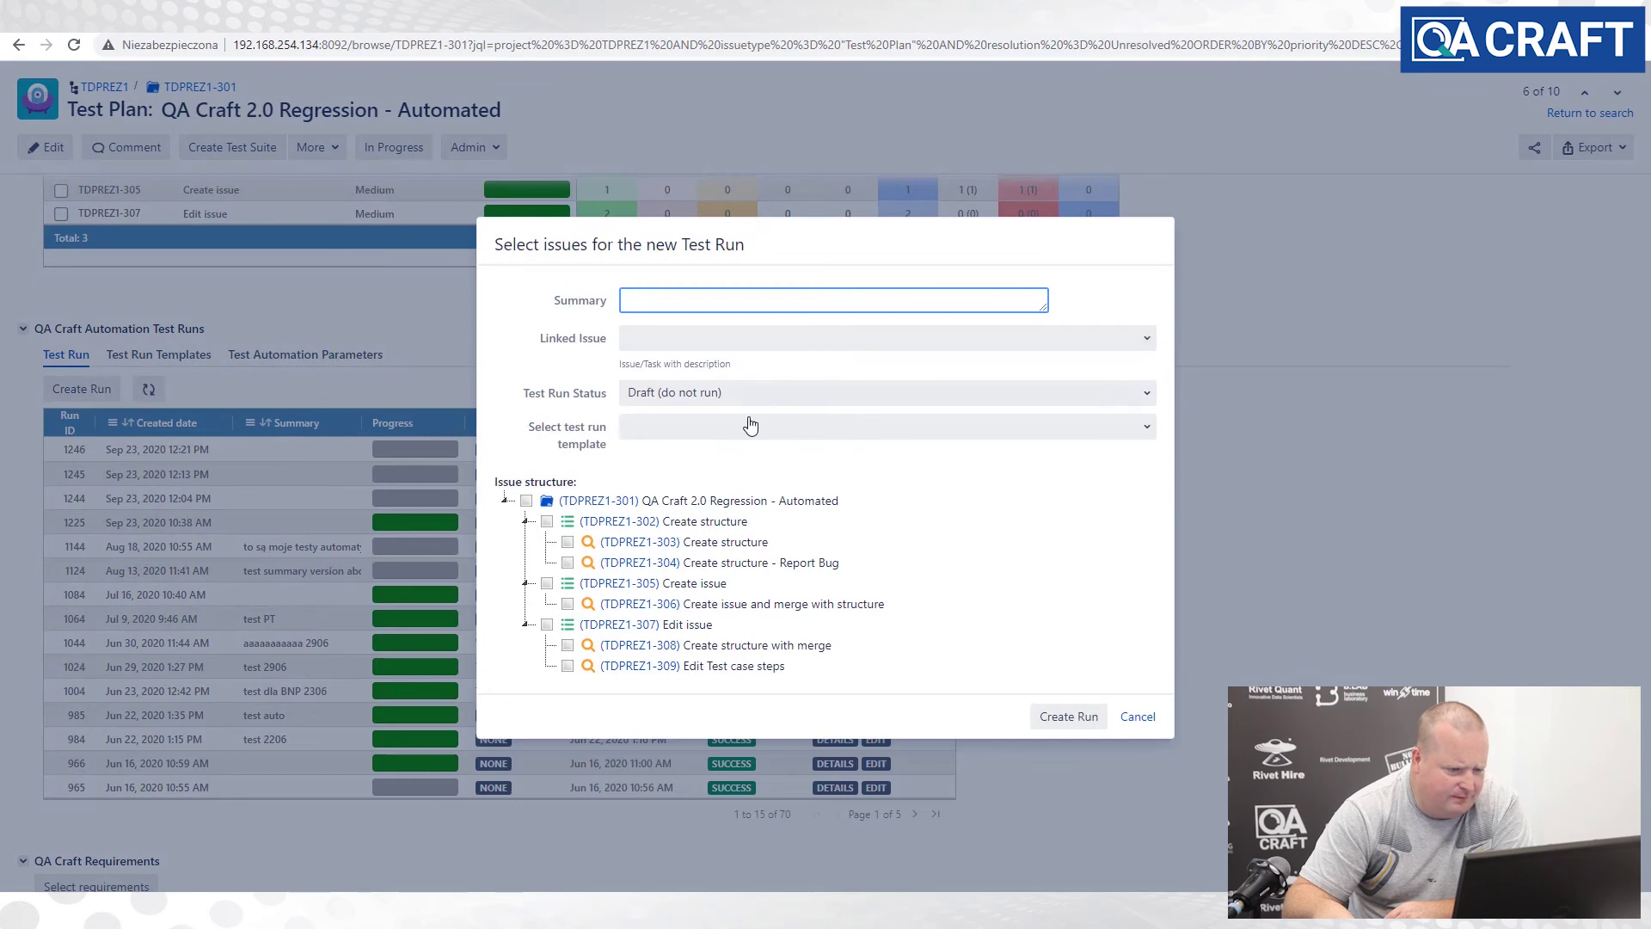
pyautogui.click(867, 404)
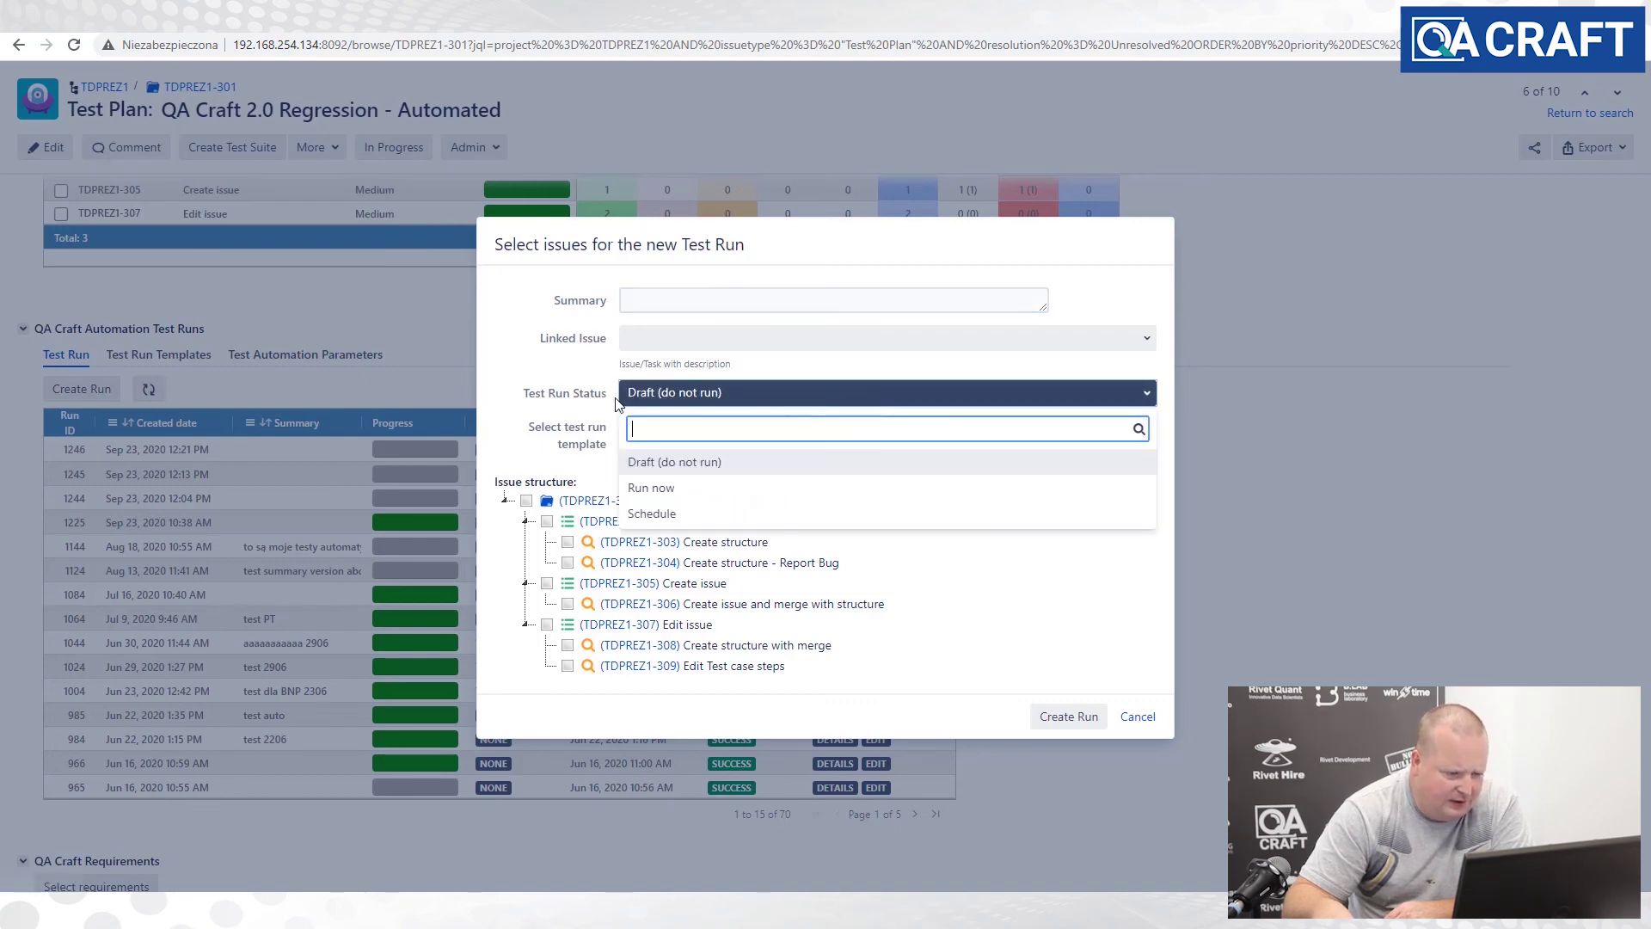
pyautogui.click(681, 485)
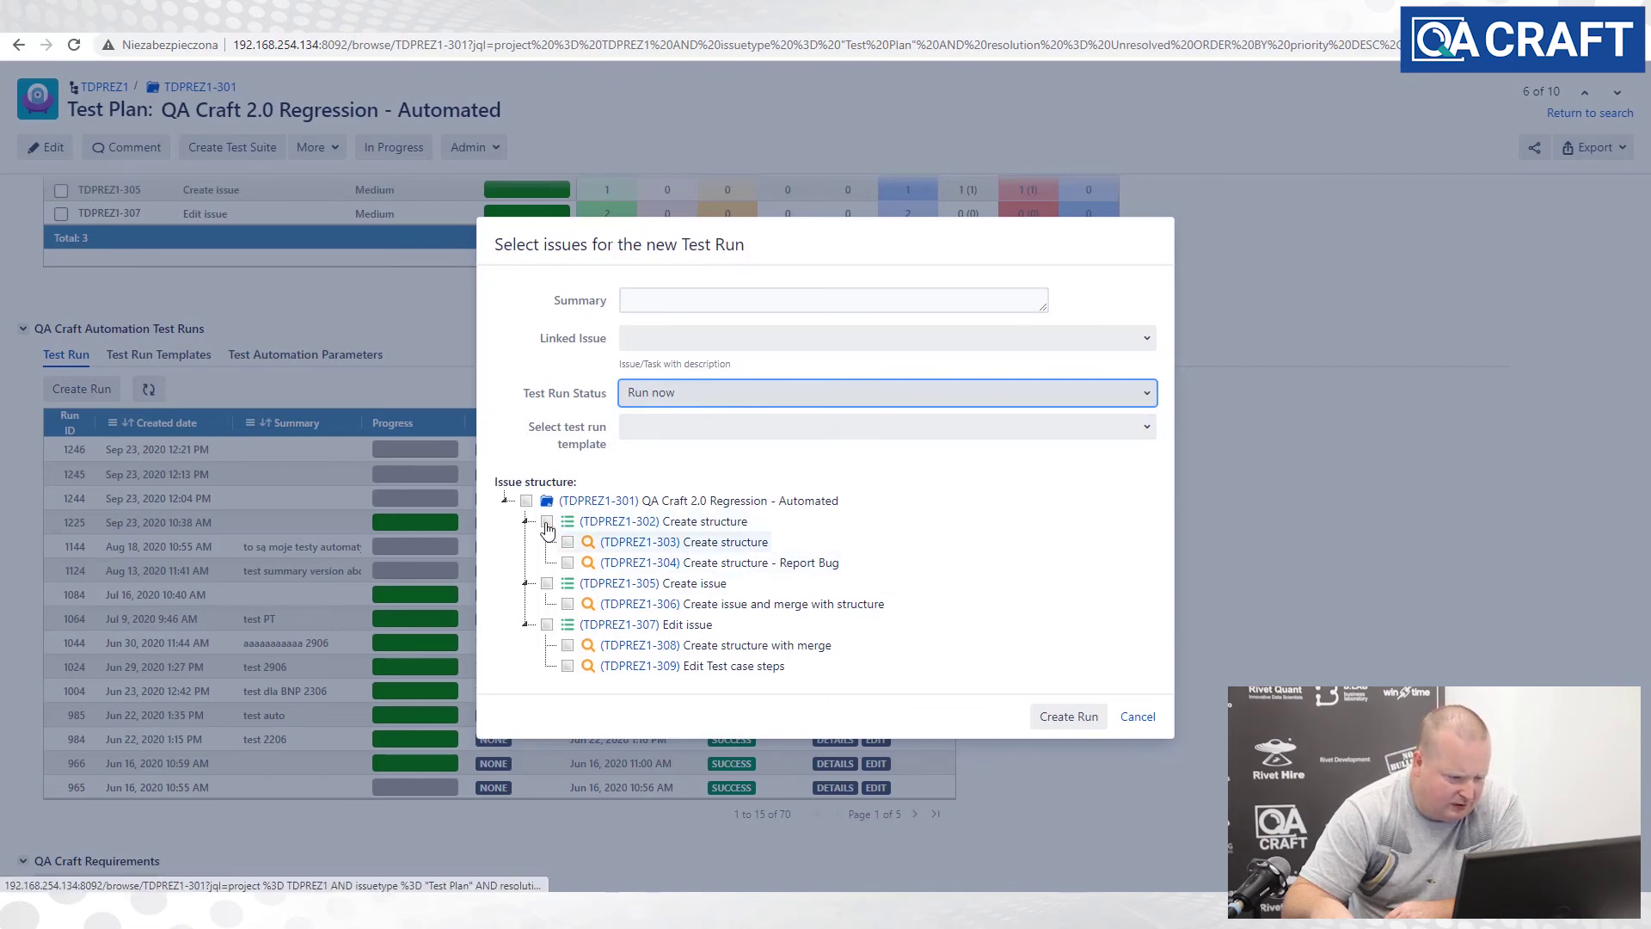
pyautogui.click(547, 521)
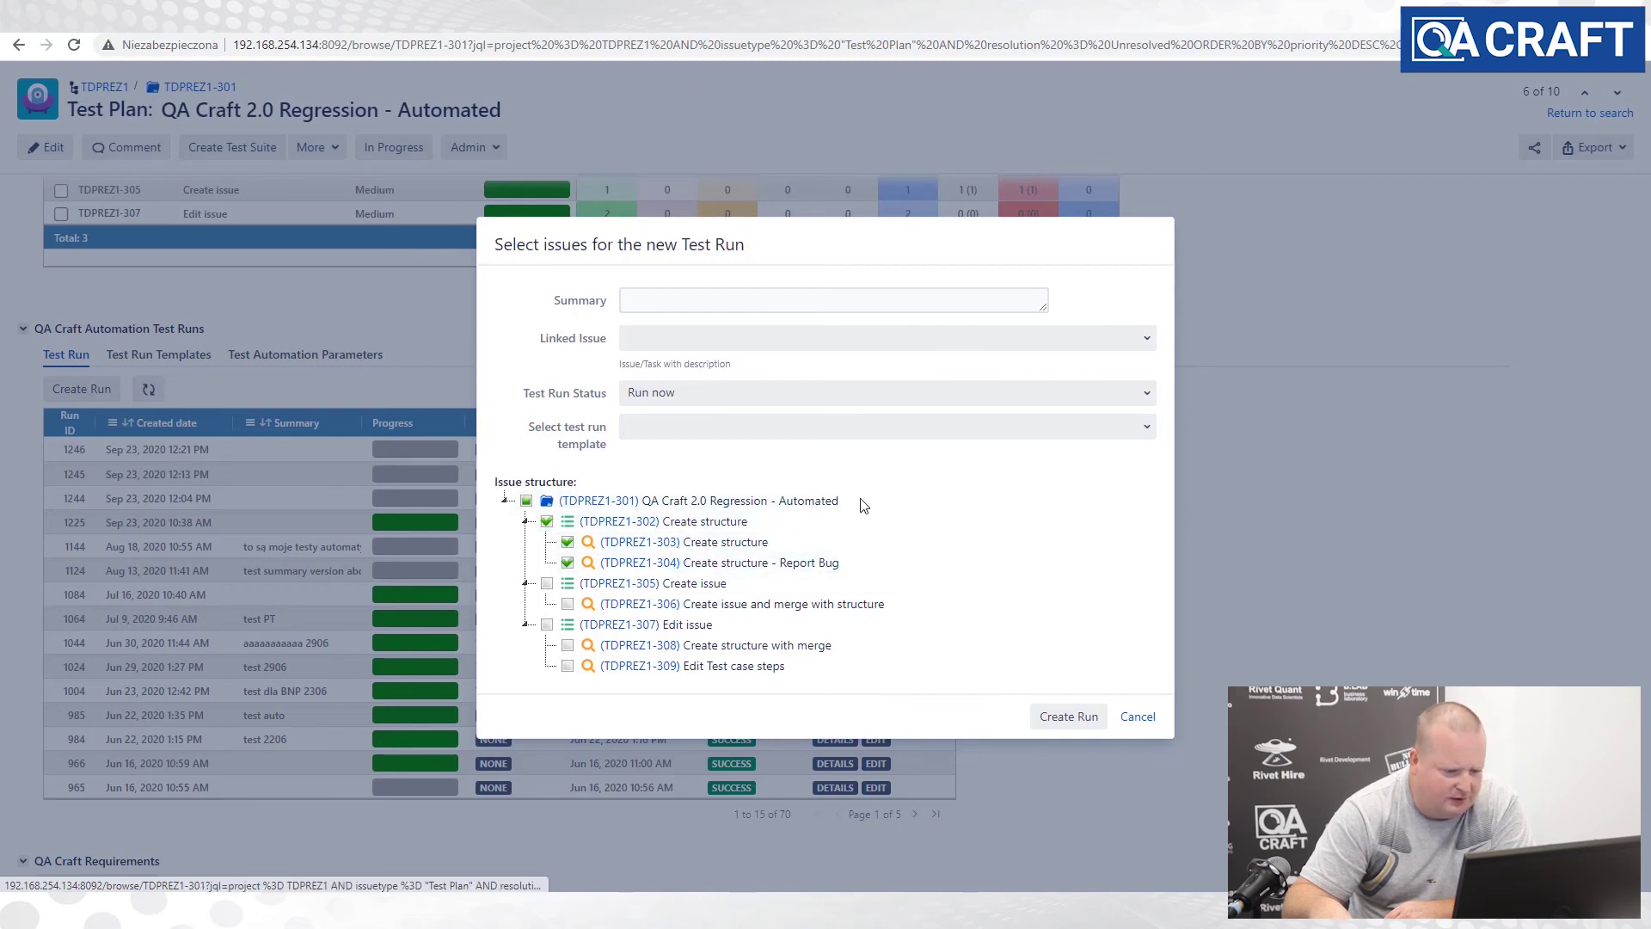
pyautogui.click(1064, 726)
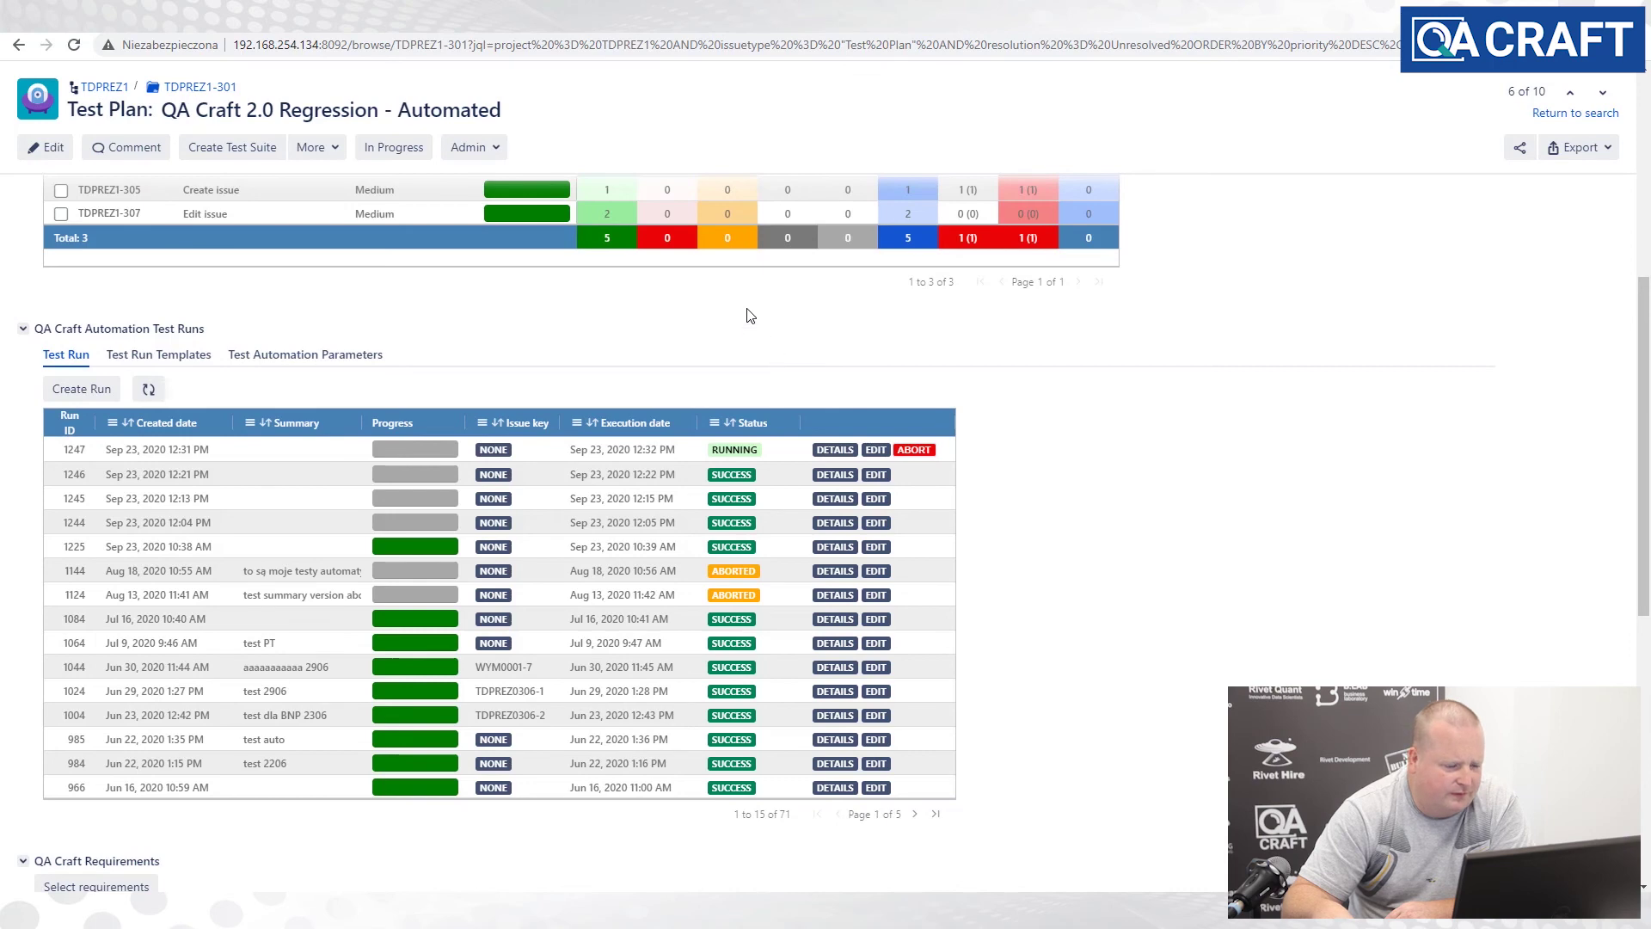
# - List the running Docker containers with docker ps in the terminal and switch to the remote desktop showing the automated Chrome test
pyautogui.click(516, 19)
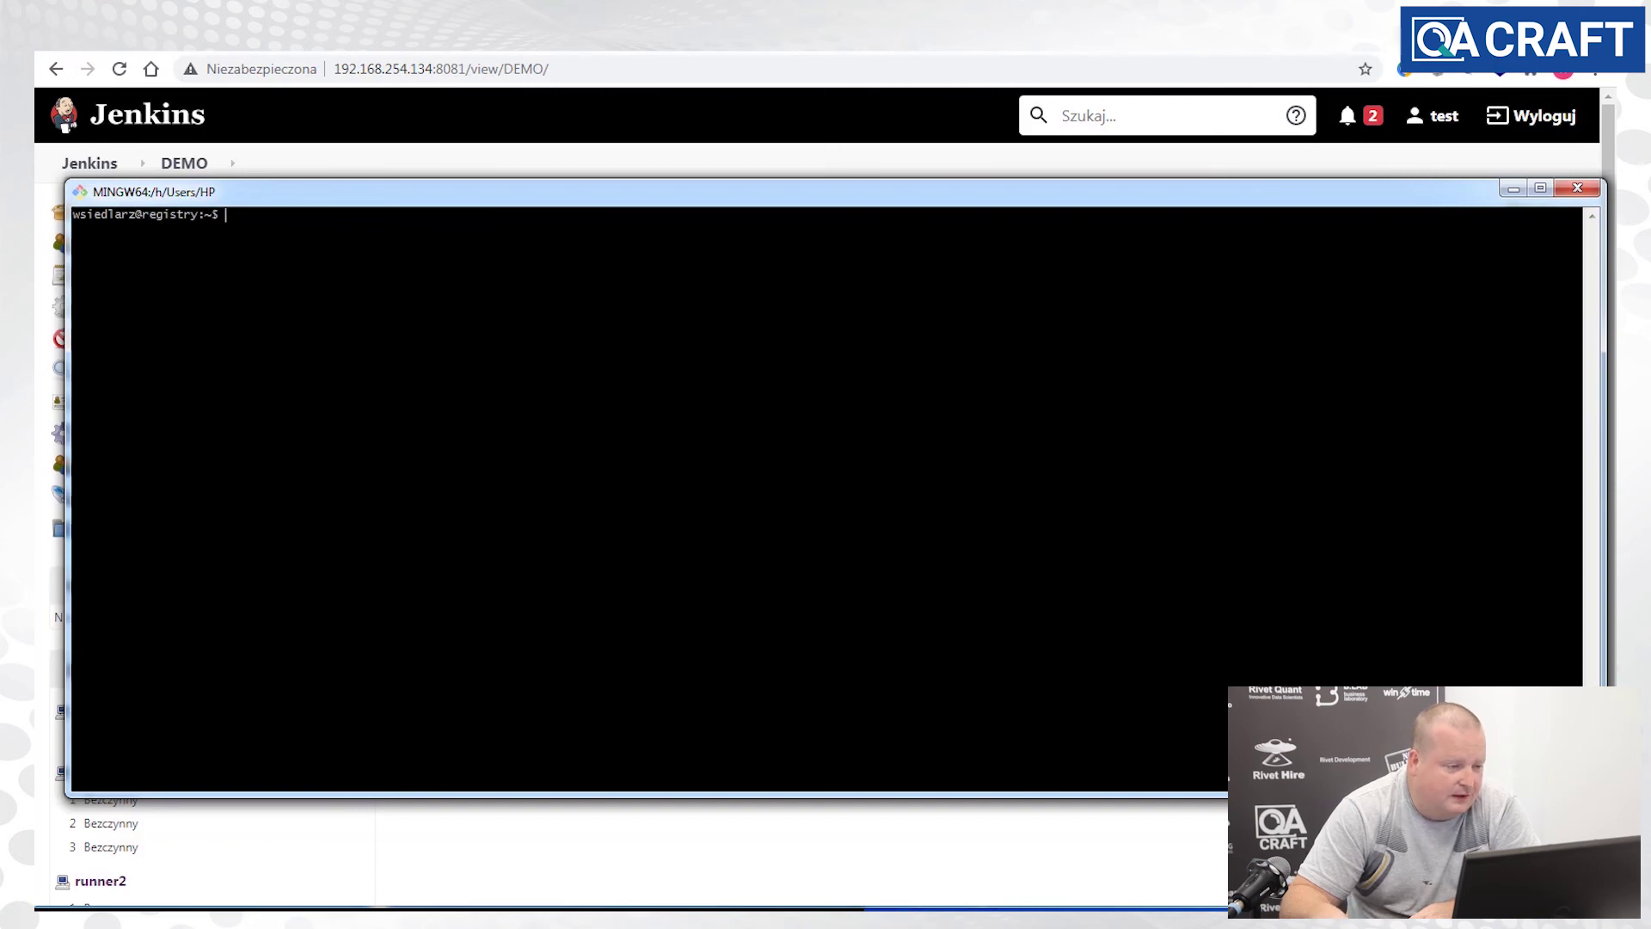
pyautogui.write('docker ps')
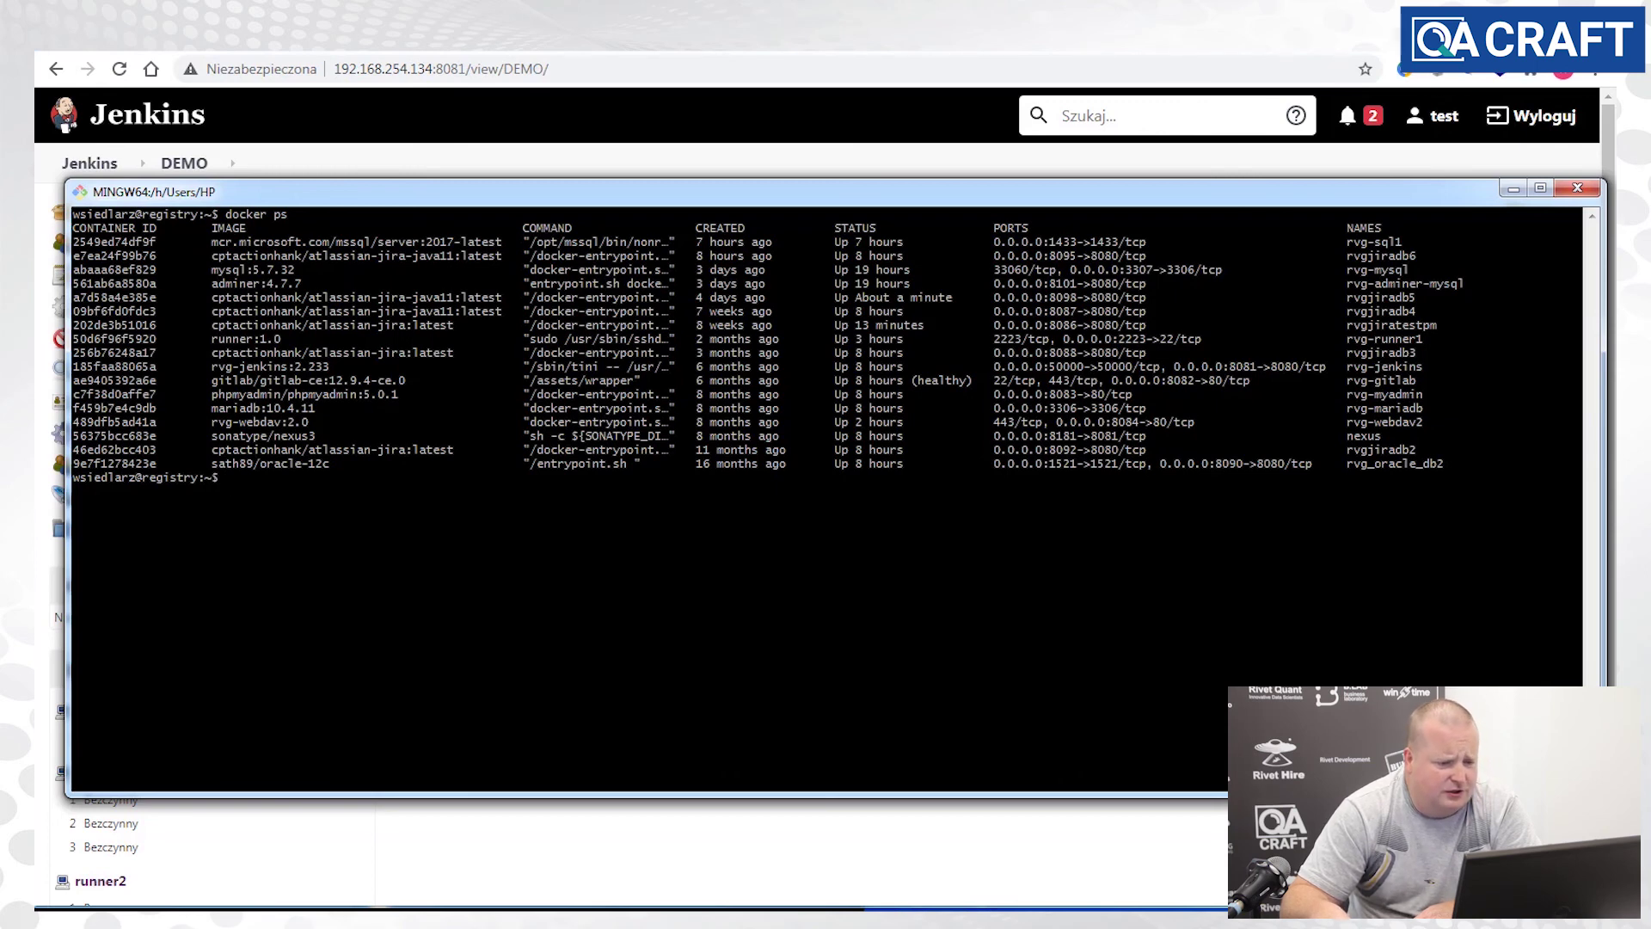
pyautogui.hotkey('alt', 'Tab')
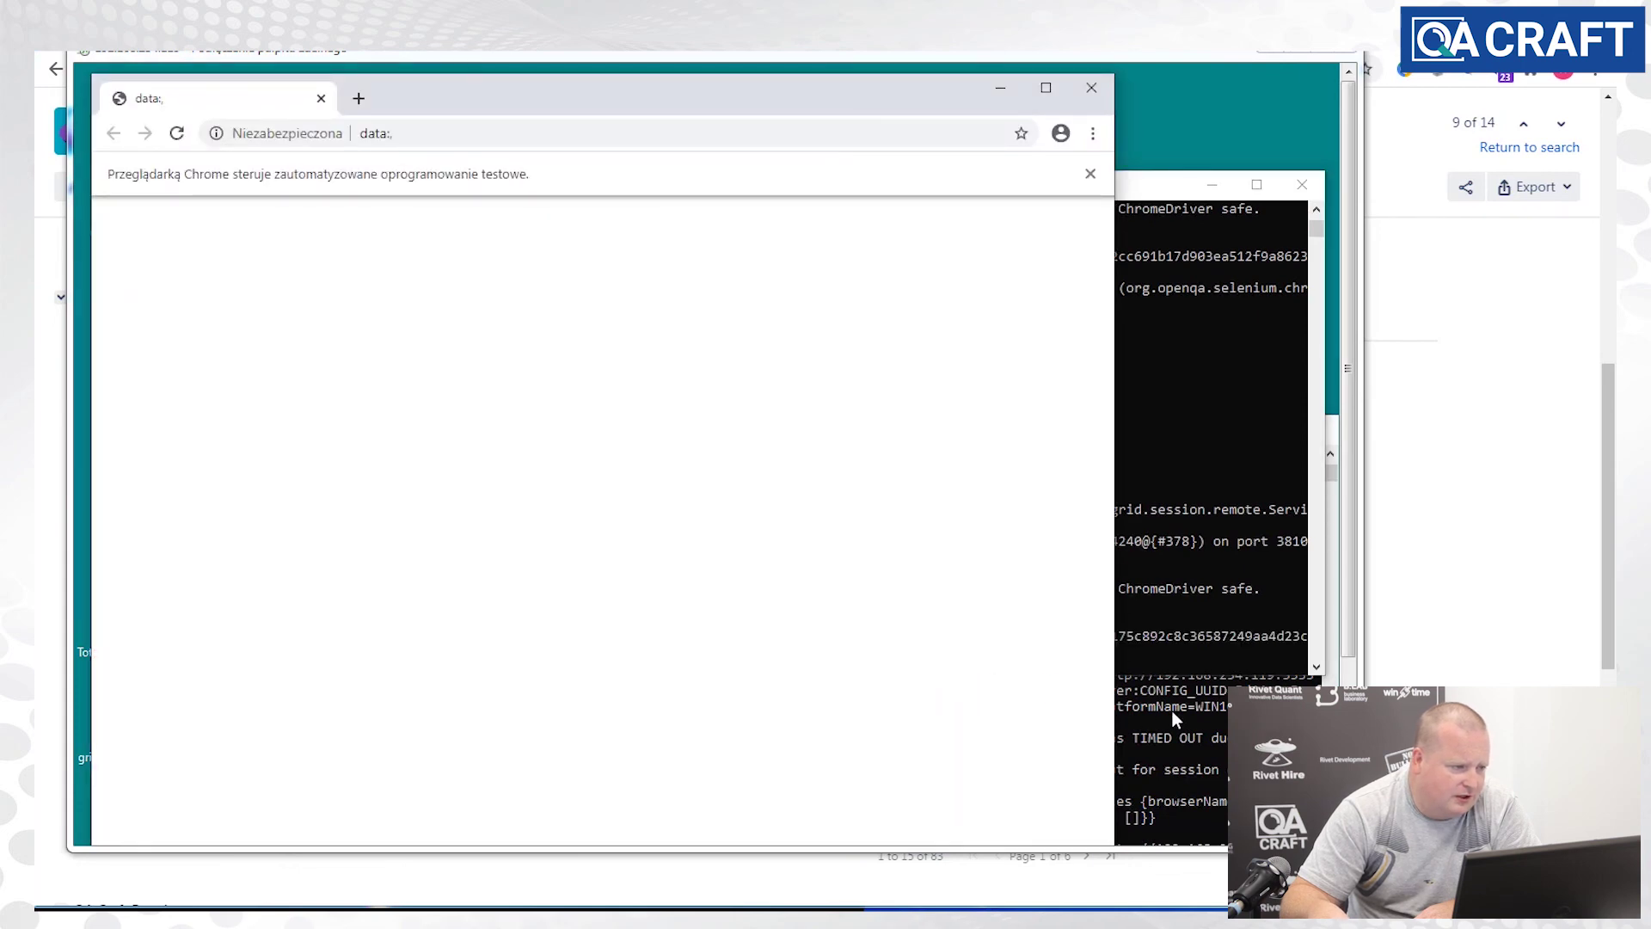
pyautogui.click(1028, 95)
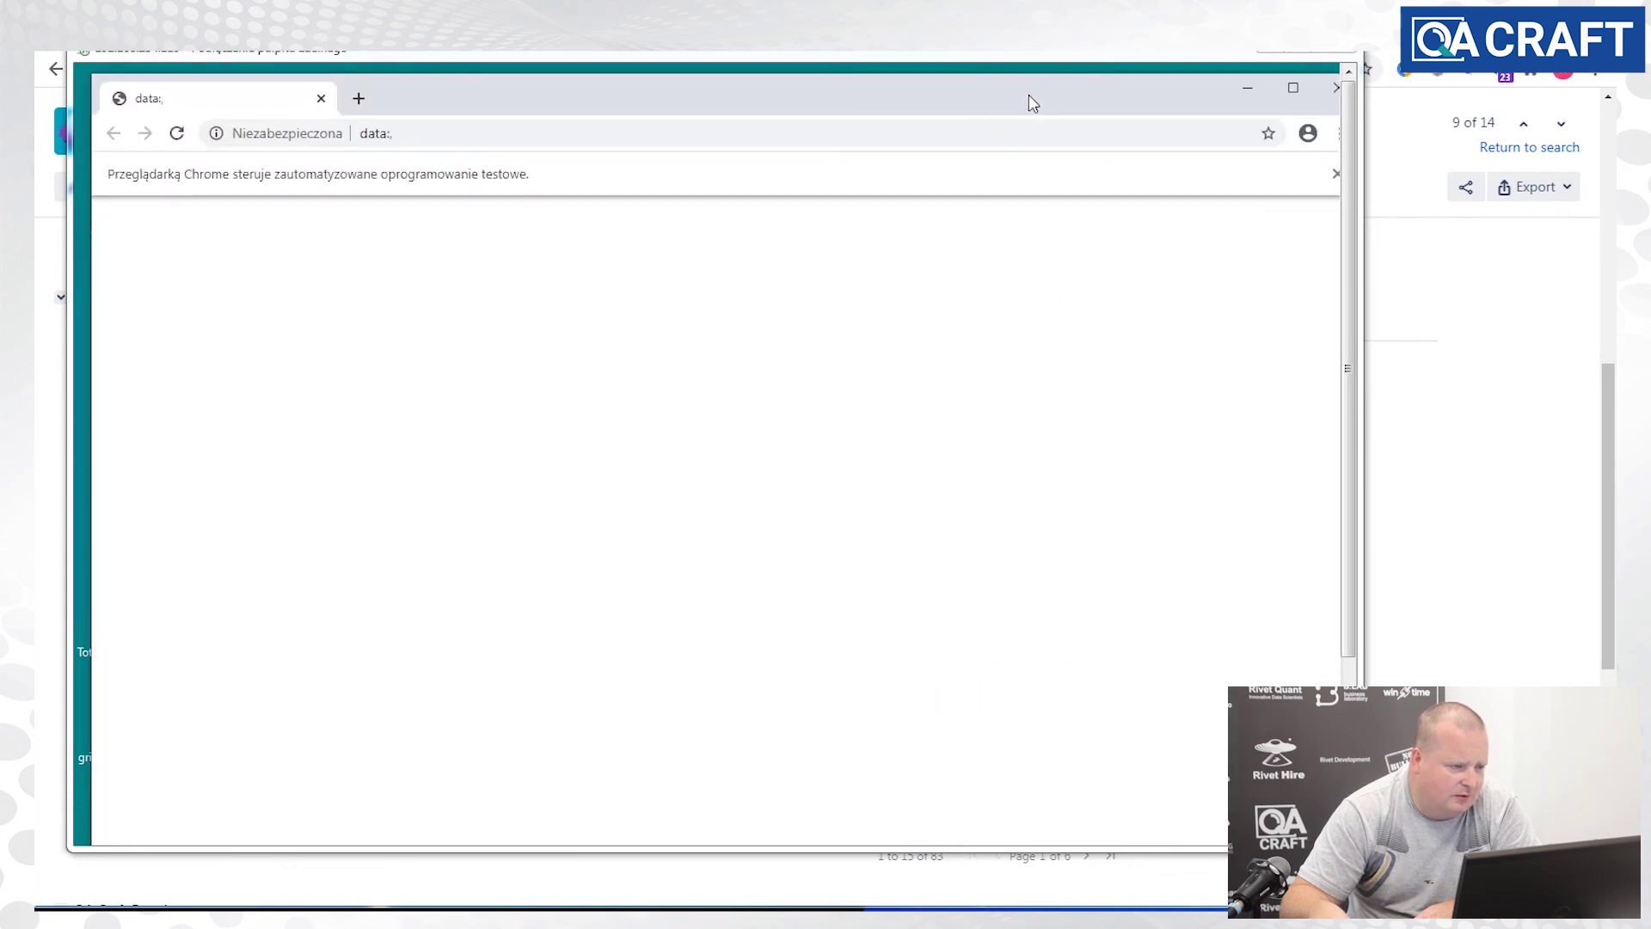